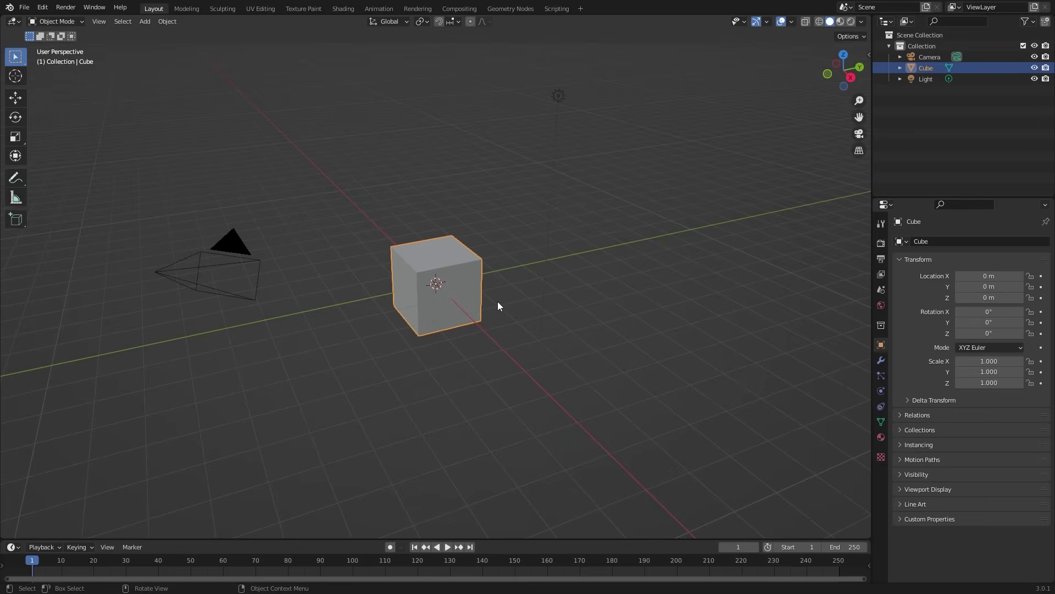
Delete the default camera and light, keeping only the cube
key("ctrl+i")
key("x")
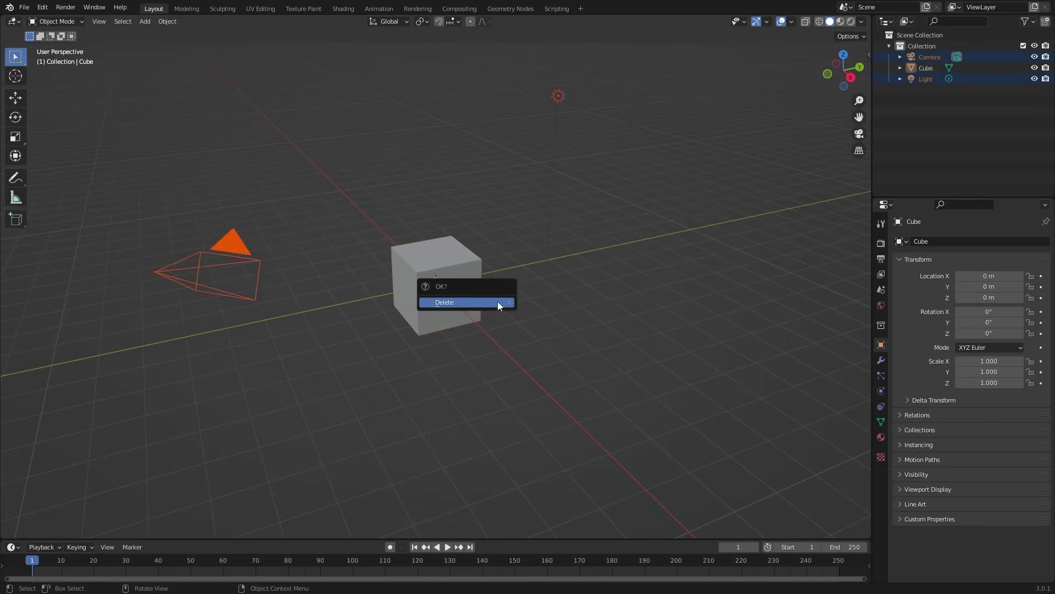
left_click(497, 301)
Raise the cube's top face more than 8 m along the Z axis to form a tall column
middle_click_drag(407, 337, 483, 291)
left_click(451, 271)
key("Tab")
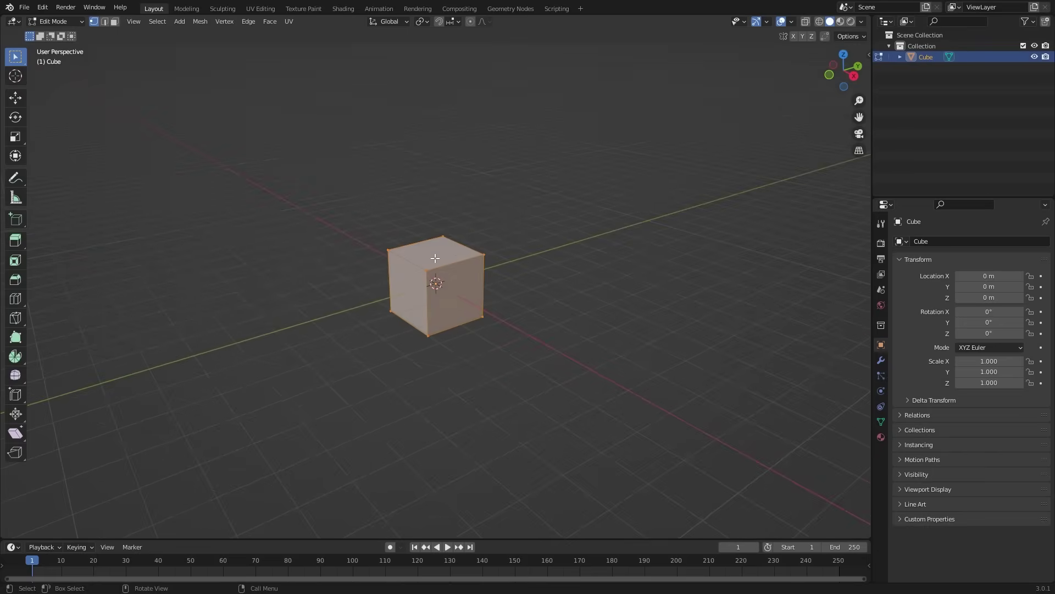
key("3")
left_click(493, 292)
middle_click_drag(493, 292, 539, 322)
key("KP_1")
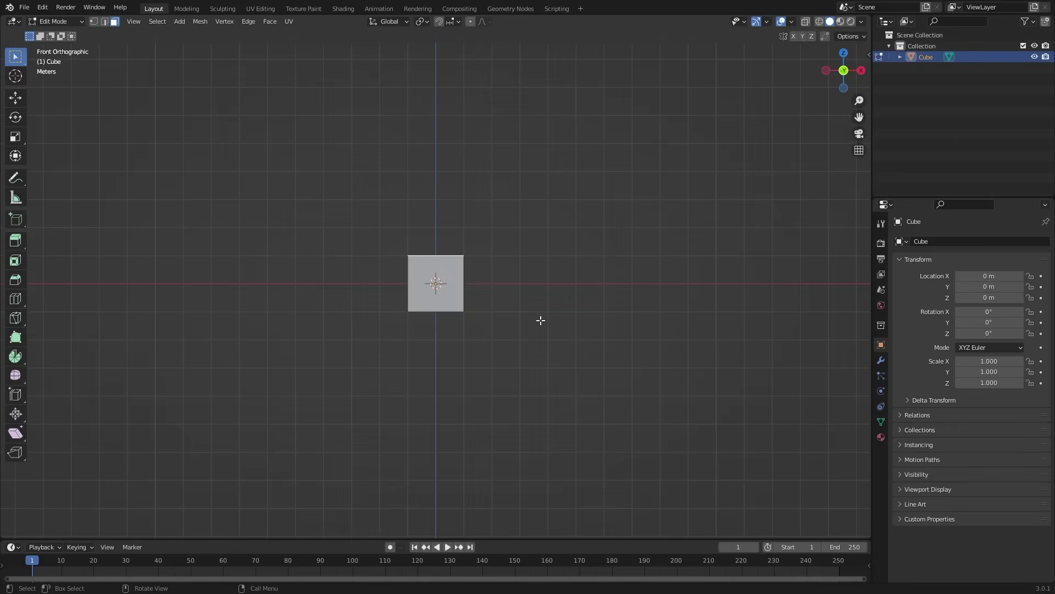
scroll(540, 320, "down", 6)
key("g")
key("z")
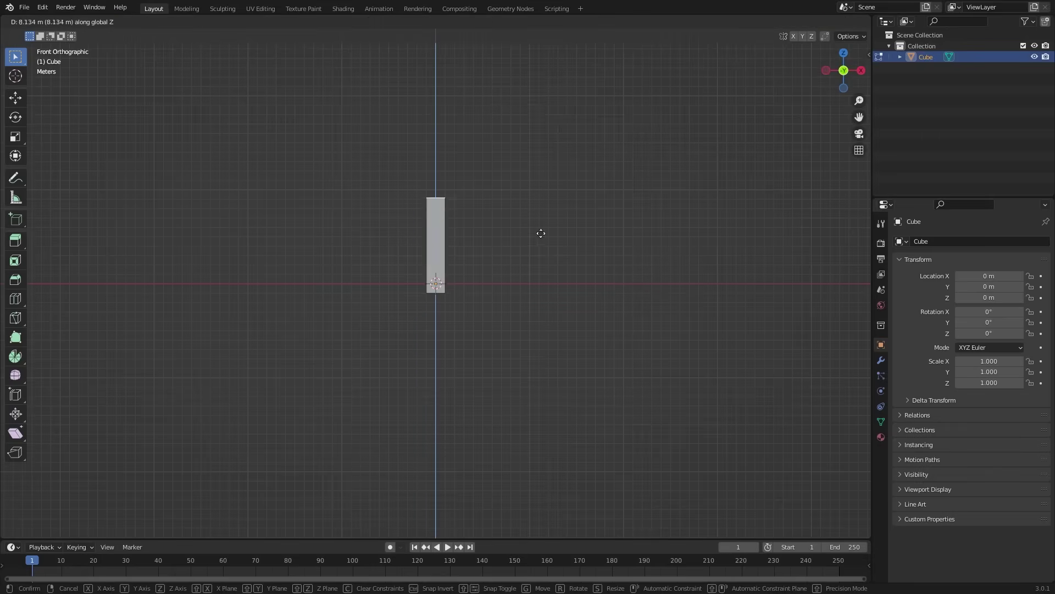
left_click(540, 225)
Move the whole column up about 1 m along Z so its base rests at ground level
key("Tab")
scroll(555, 264, "up", 6)
key("g")
key("z")
left_click(478, 306)
Add a ground plane under the column and scale it by 25
middle_click_drag(478, 306, 468, 344)
key("shift+a")
mouse_move(467, 338)
left_click(525, 342)
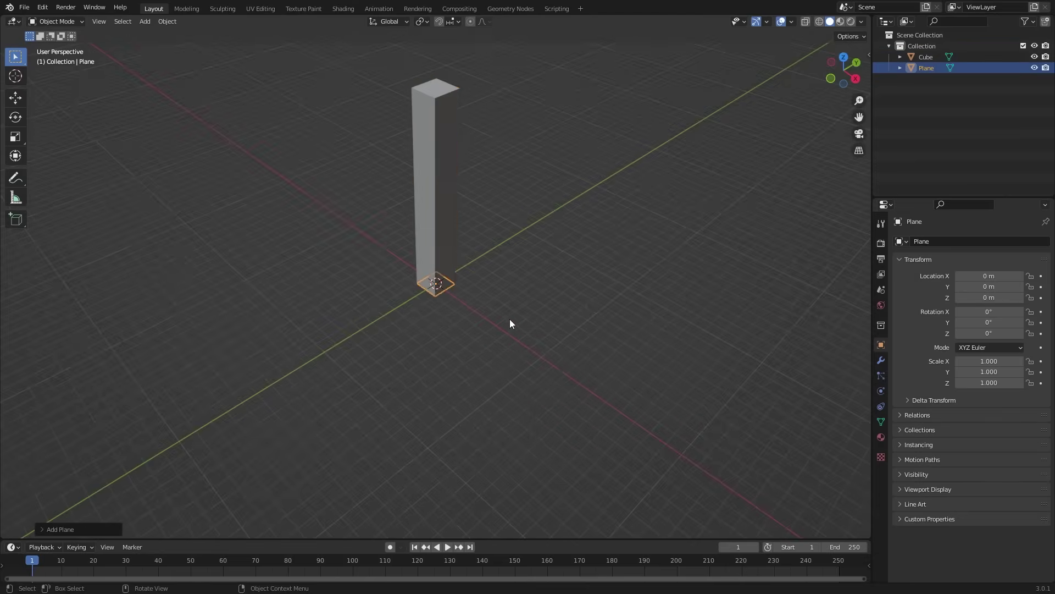
type("s25")
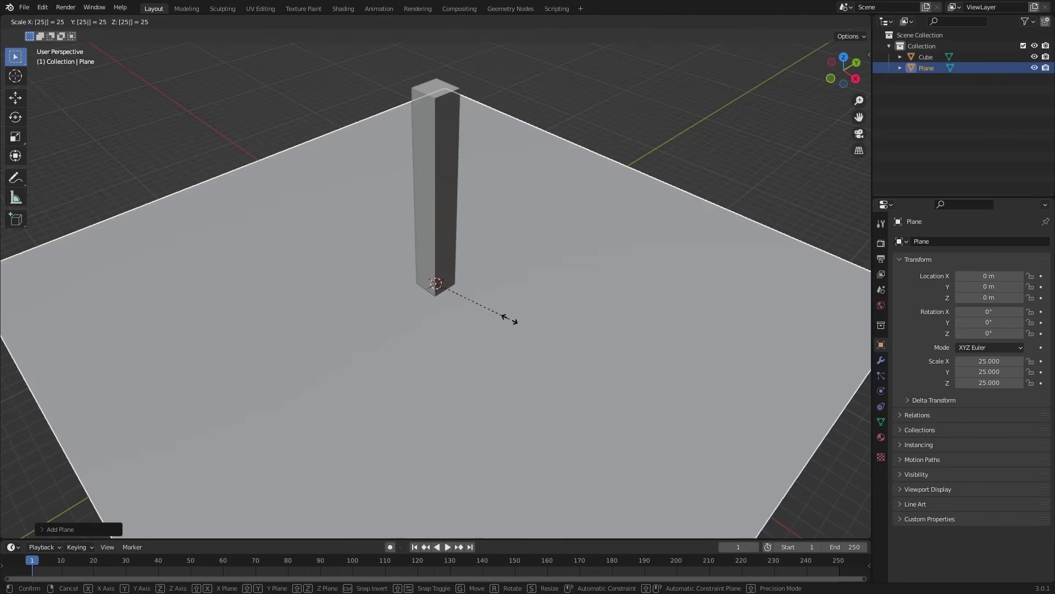
key("Return")
Add a Simple Deform modifier to the column
middle_click_drag(493, 340, 555, 149)
left_click(556, 149)
left_click(434, 165)
key("KP_Decimal")
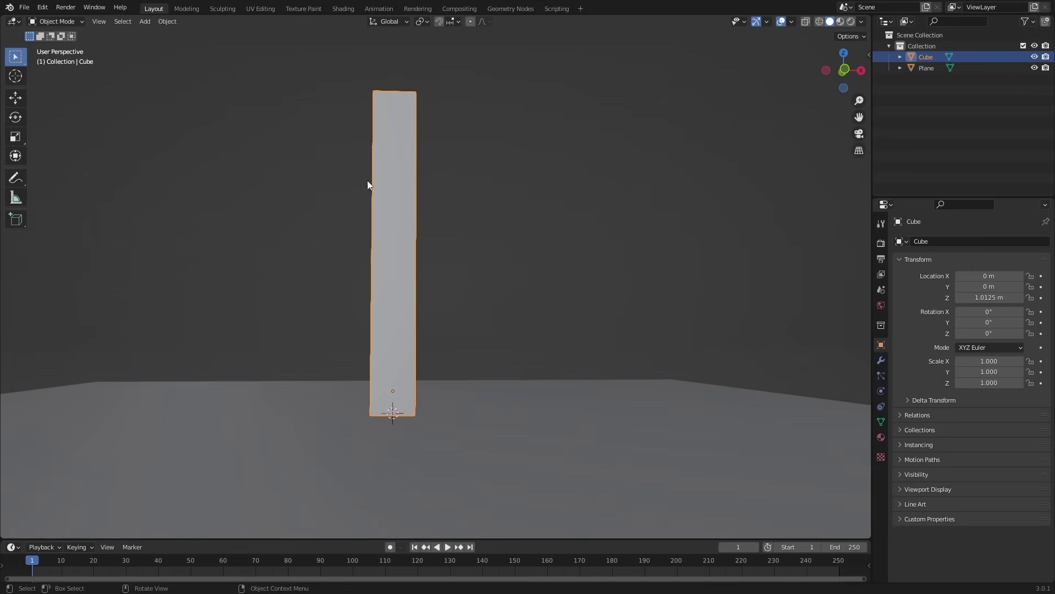
left_click(881, 360)
left_click(984, 242)
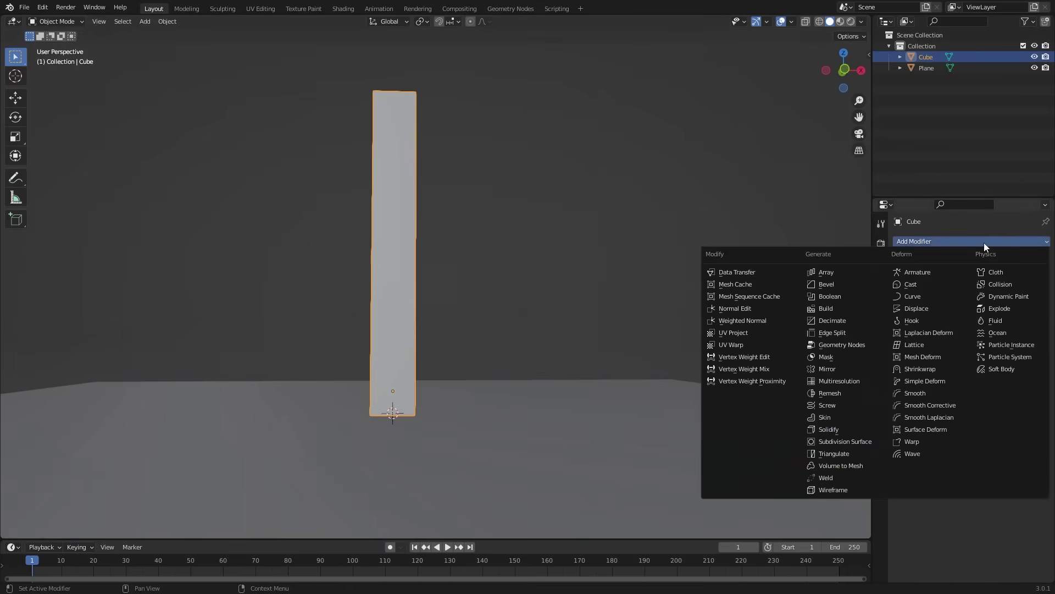
left_click(915, 381)
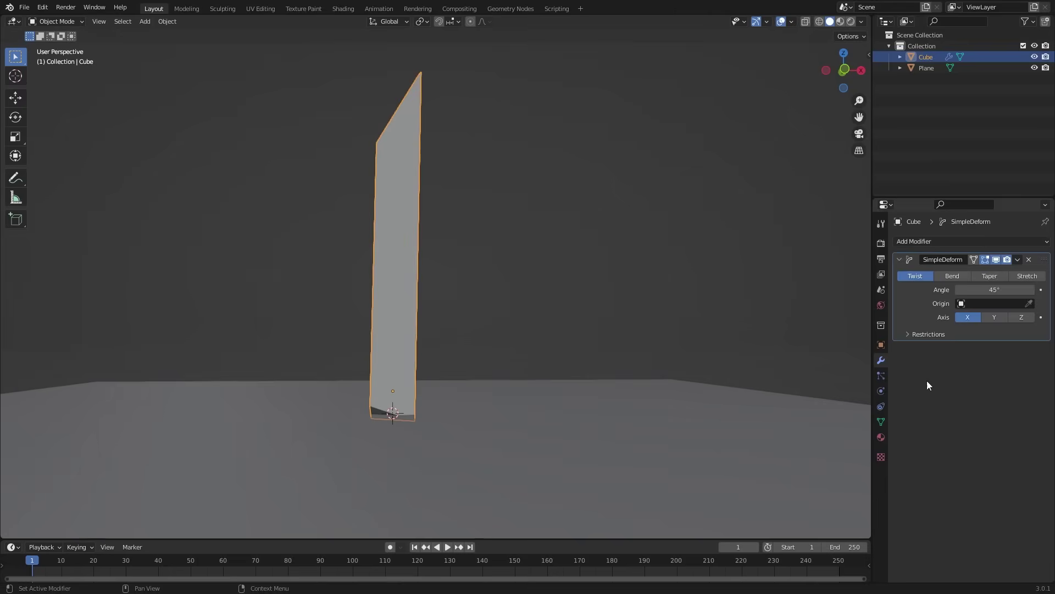
Twist the column around the Z axis with an angle of 139°
mouse_move(500, 430)
middle_mouse_down()
mouse_move(503, 393)
mouse_move(493, 415)
middle_mouse_up()
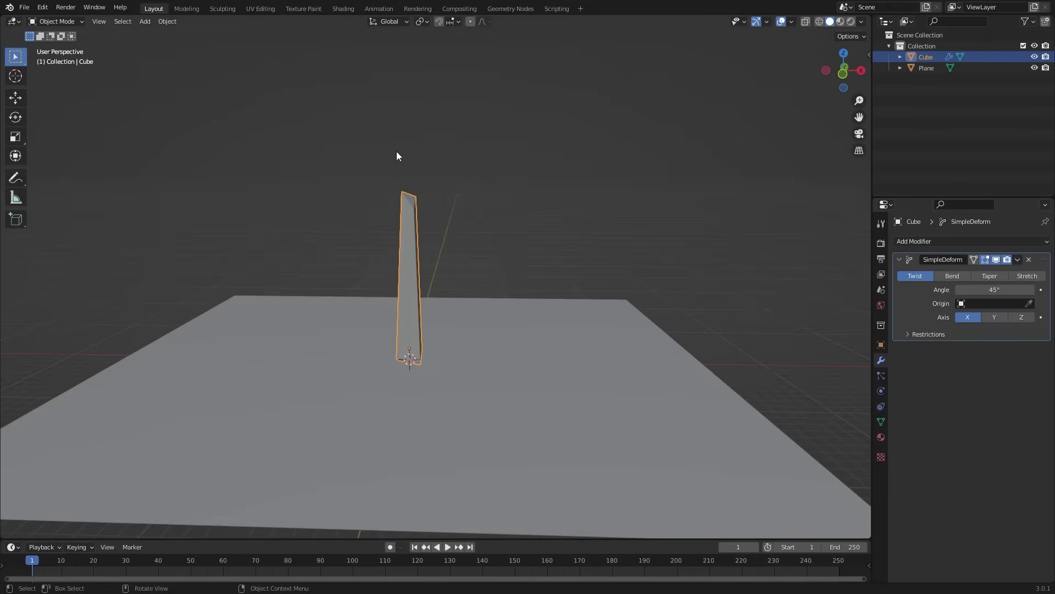
left_click(1020, 316)
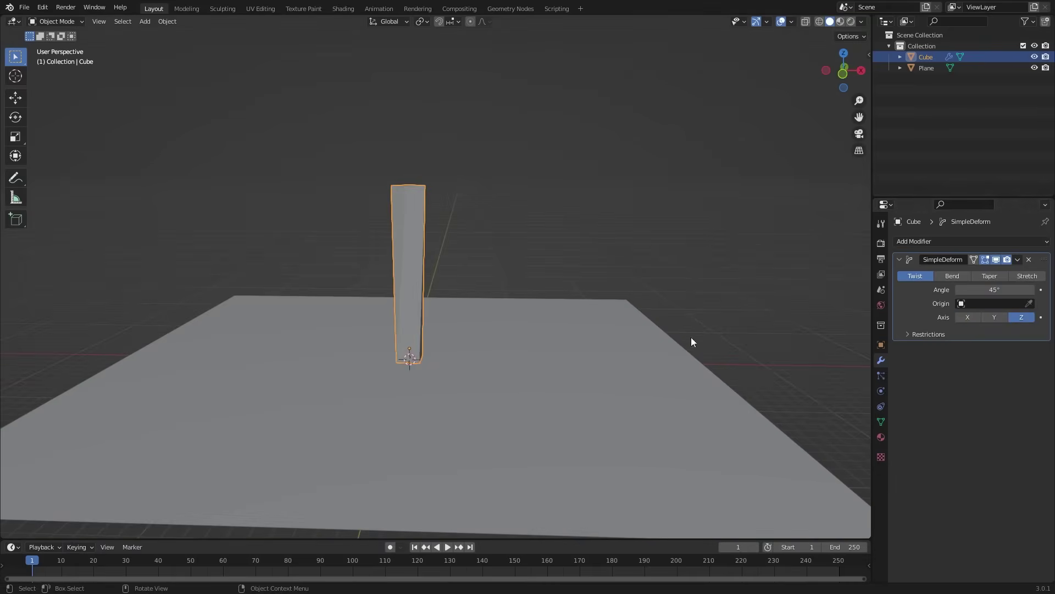
middle_click_drag(625, 338, 522, 351)
left_click_drag(998, 290, 1036, 289)
Add a dense series of evenly spaced horizontal loop cuts along the column's height
middle_click_drag(435, 308, 461, 311)
key("Tab")
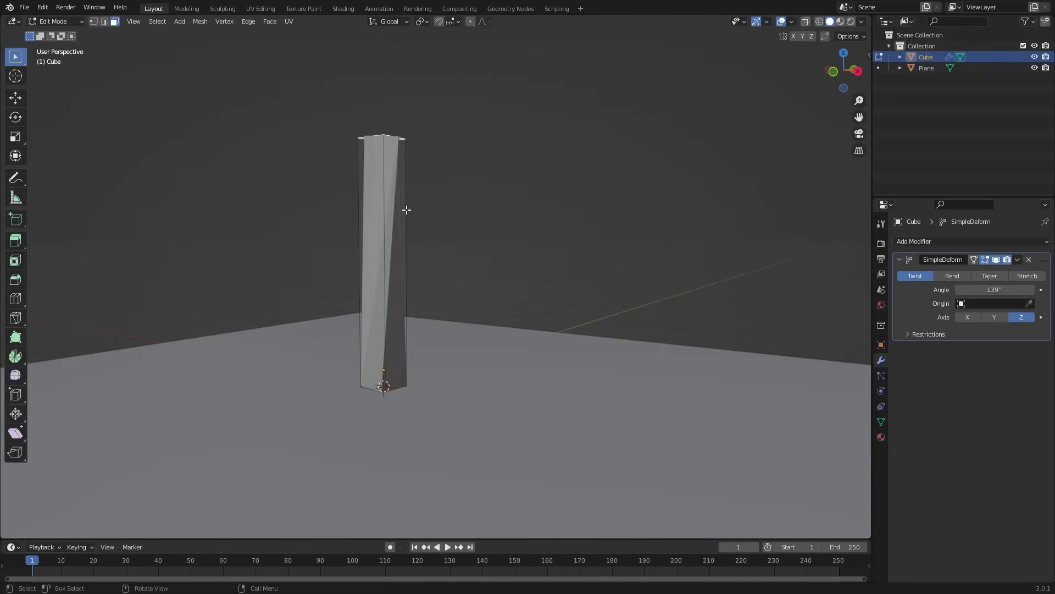
key("ctrl+r")
scroll(410, 260, "up", 20)
left_click(410, 261)
right_click(410, 261)
key("Tab")
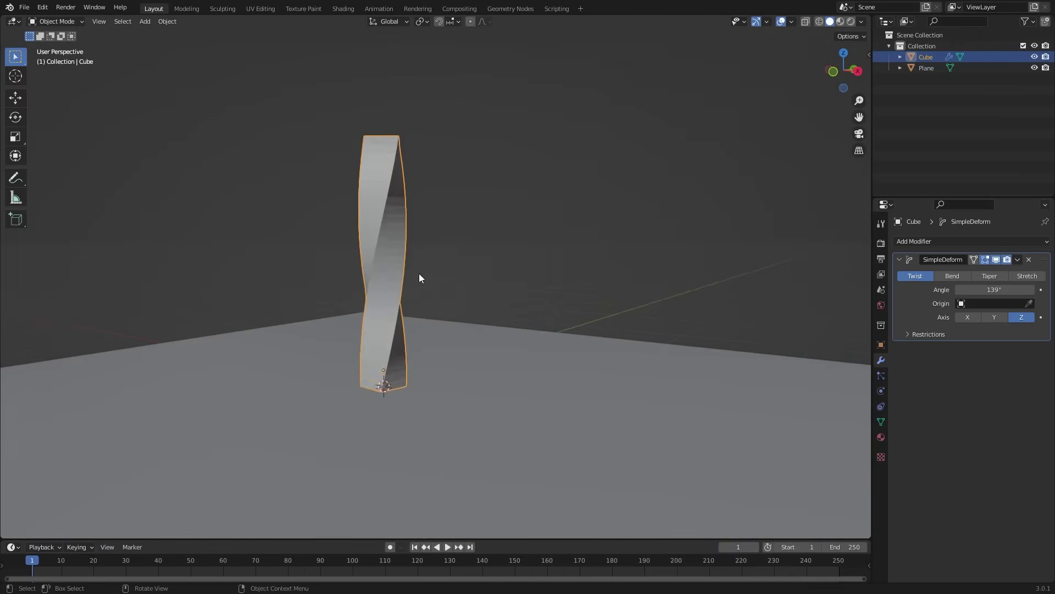
Shade the column smooth and enable Auto Smooth at 30° for its normals
mouse_move(420, 273)
middle_mouse_down()
mouse_move(332, 294)
mouse_move(448, 278)
mouse_move(386, 229)
middle_mouse_up()
right_click(387, 226)
left_click(386, 227)
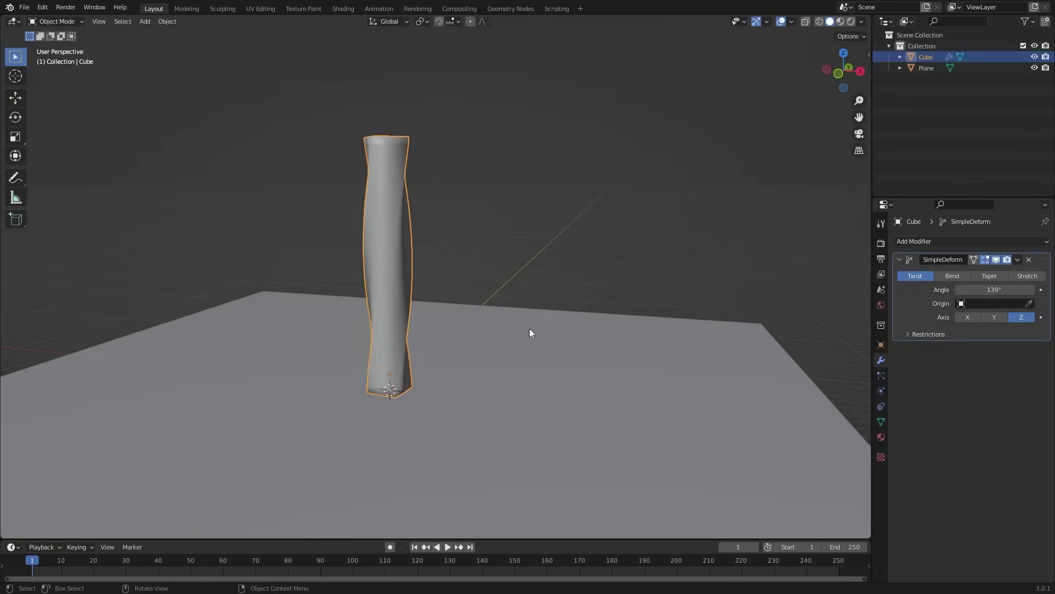
left_click(881, 422)
left_click(925, 454)
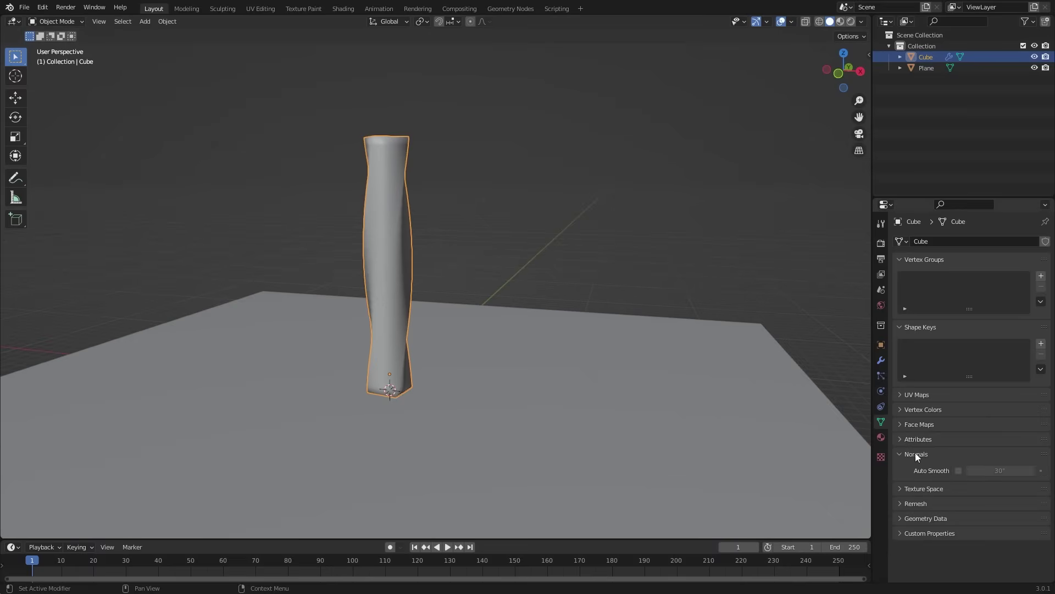
left_click(958, 472)
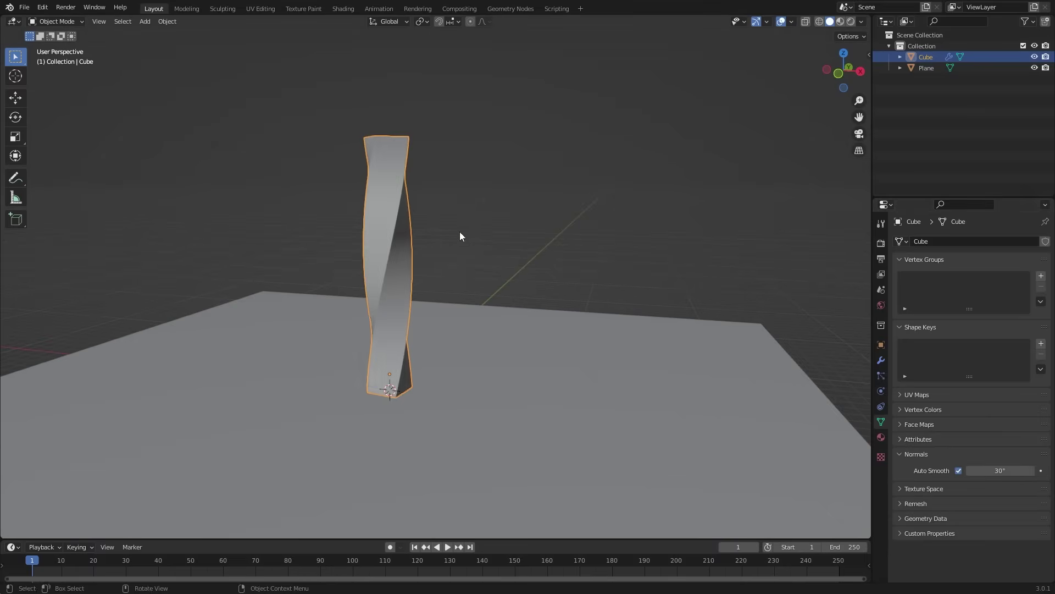
Add a Subdivision Surface modifier to the column, using Simple mode with viewport and render levels of 3
mouse_move(419, 228)
middle_mouse_down()
mouse_move(306, 236)
mouse_move(406, 219)
mouse_move(429, 231)
middle_mouse_up()
left_click(881, 360)
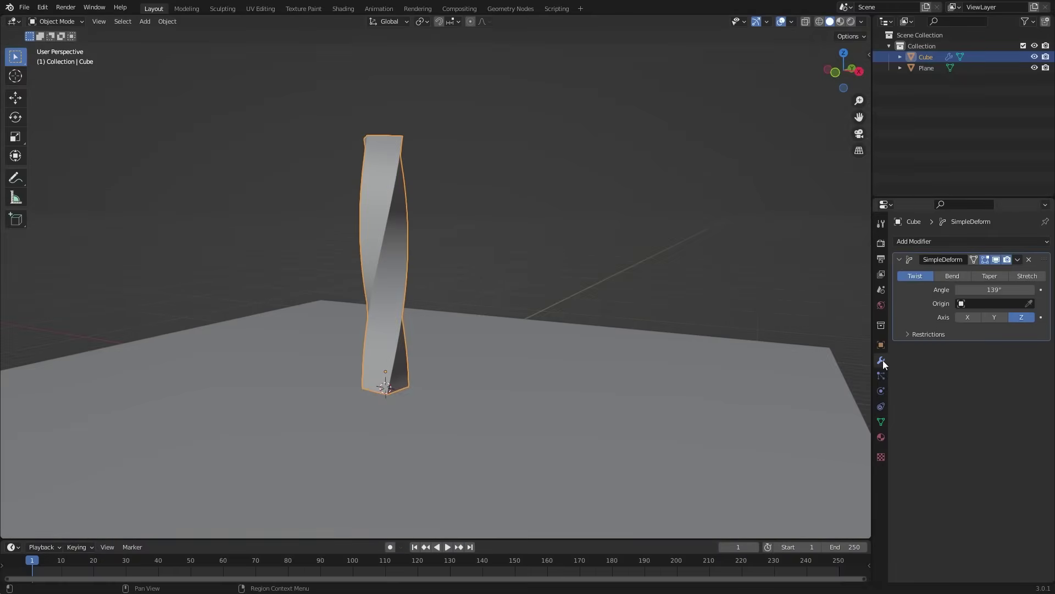
left_click(935, 242)
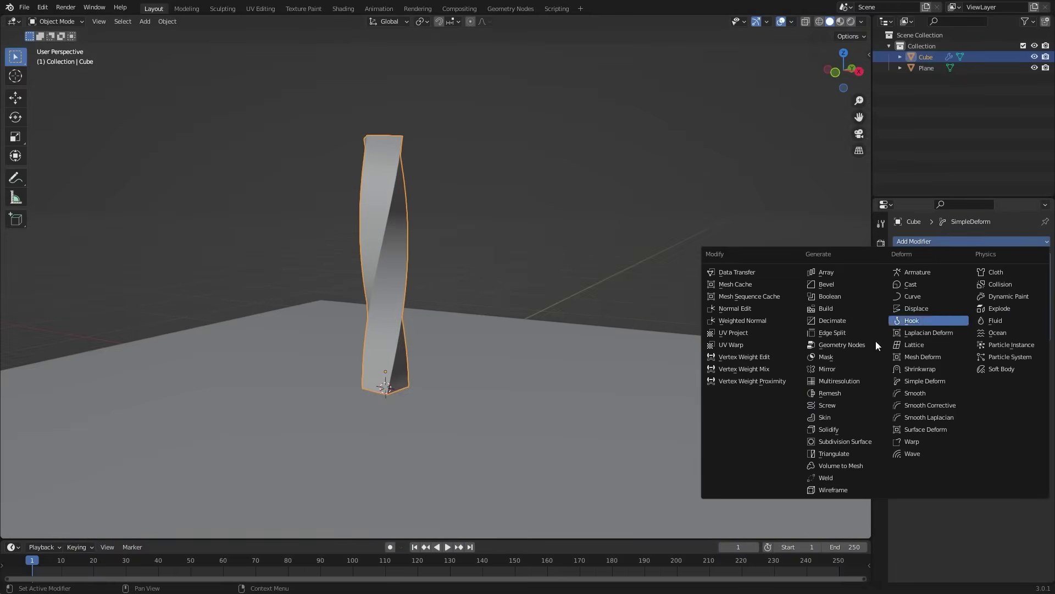
left_click(846, 445)
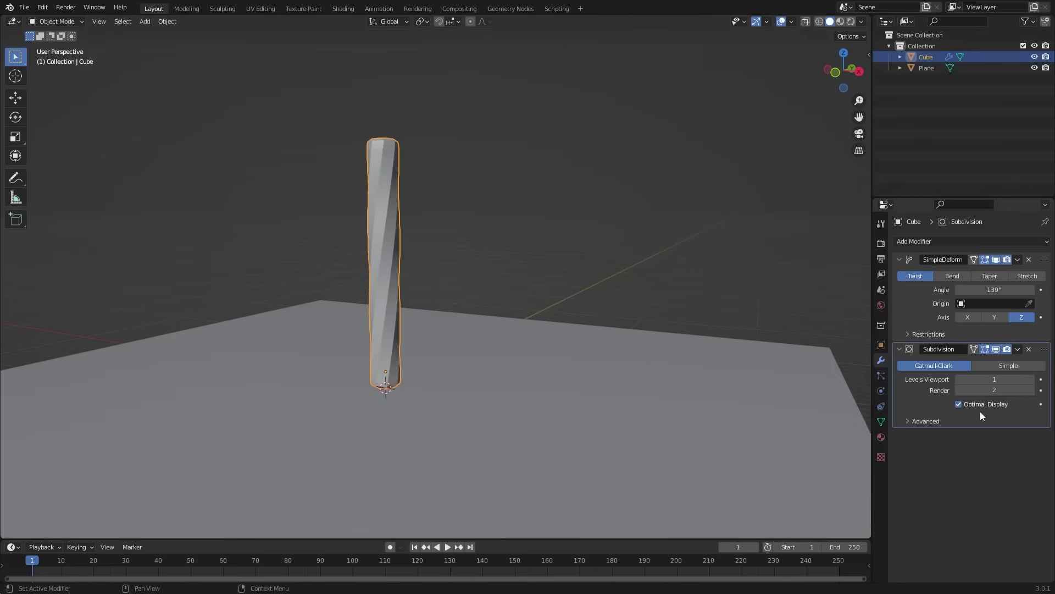
left_click(1018, 366)
left_click(1031, 380)
left_click(1031, 379)
left_click(1031, 390)
middle_click_drag(669, 365, 507, 247)
left_click(508, 246)
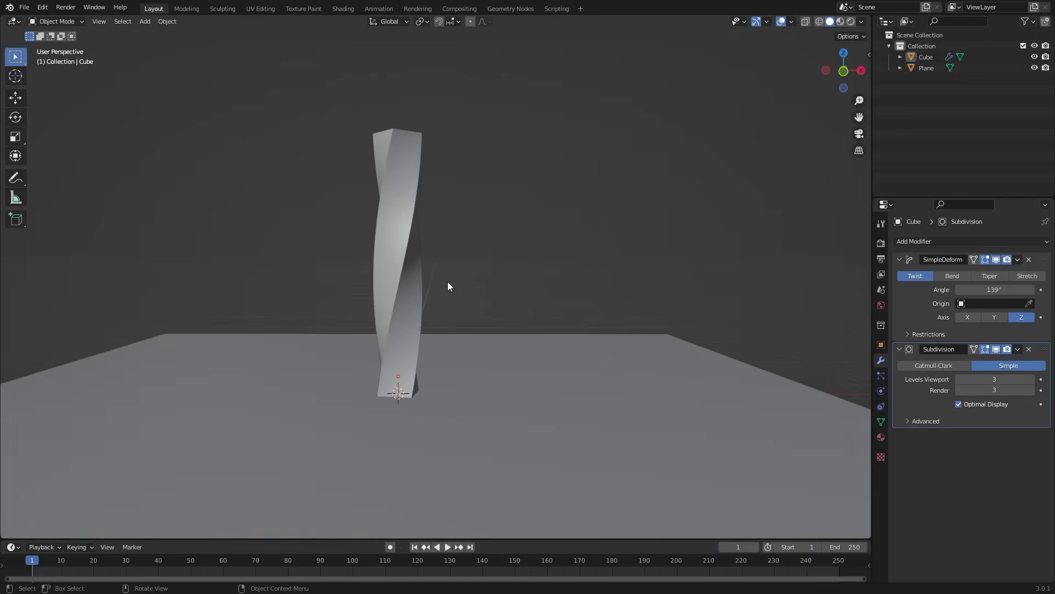
Preview the scene in Rendered shading and assign an Environment Texture to the world background color
middle_click_drag(437, 286, 407, 283)
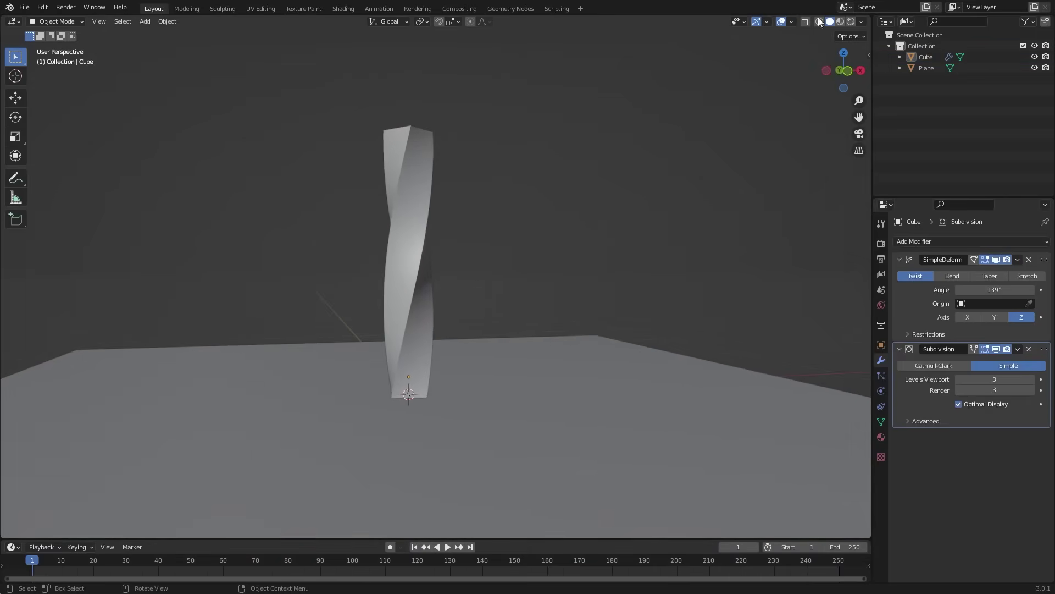
left_click(852, 22)
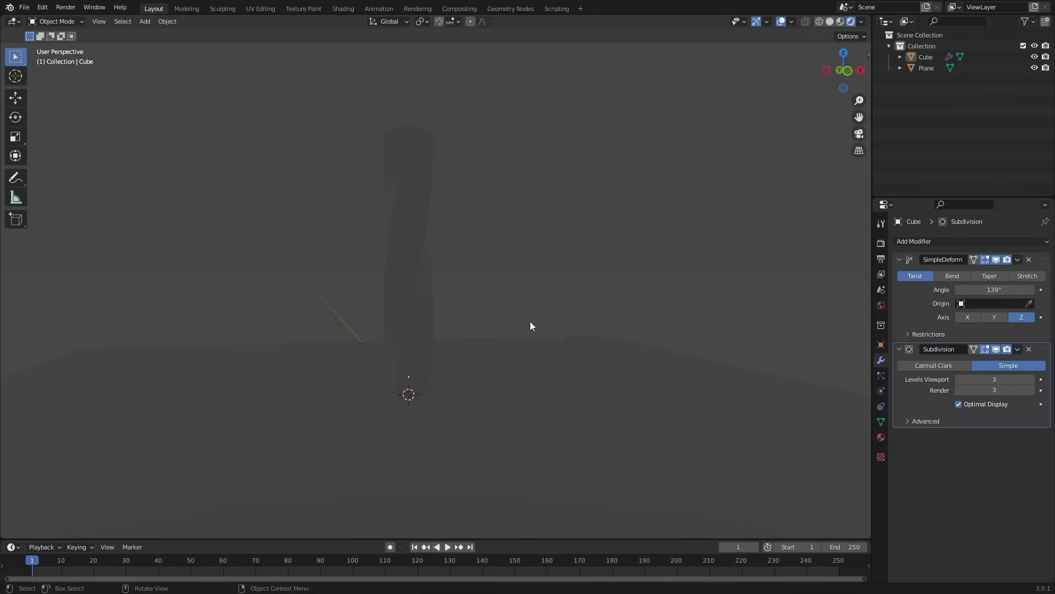
left_click(880, 305)
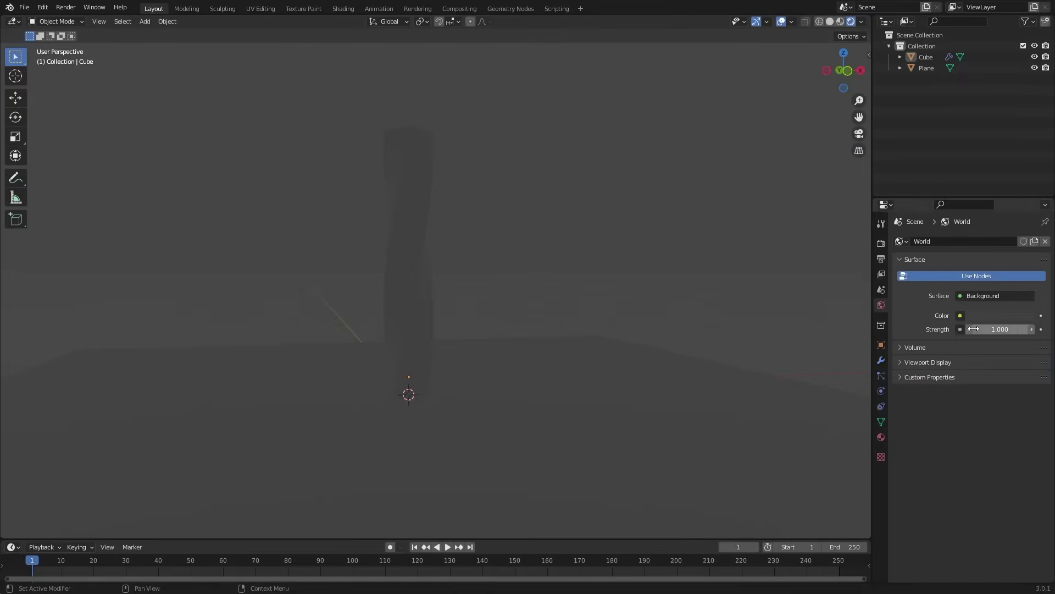
left_click(960, 315)
left_click(737, 366)
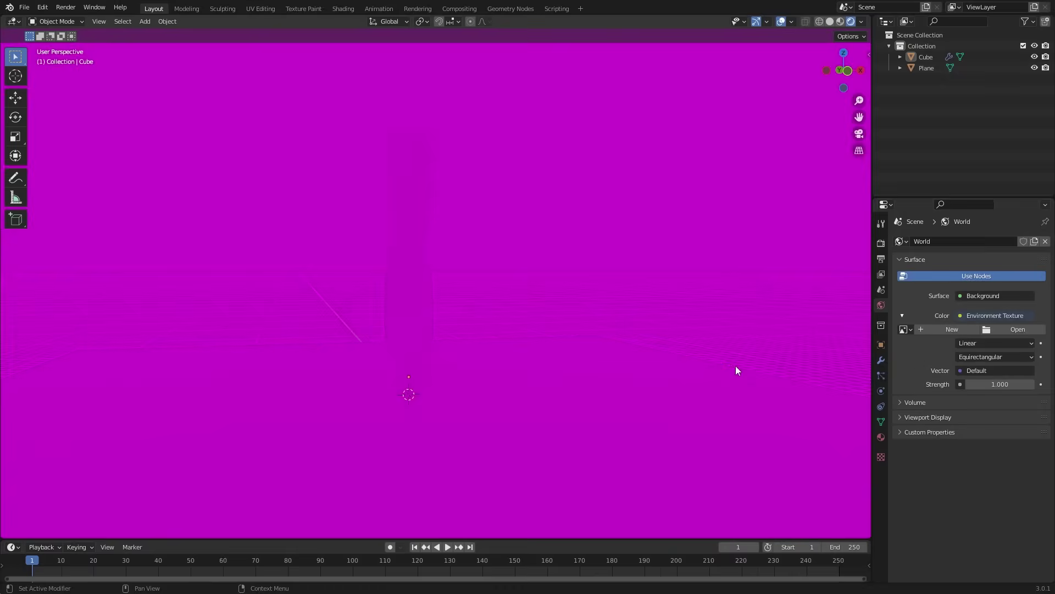
Load kloppenheim_06_4k.hdr as the world's environment image
left_click(1002, 331)
scroll(651, 295, "down", 5)
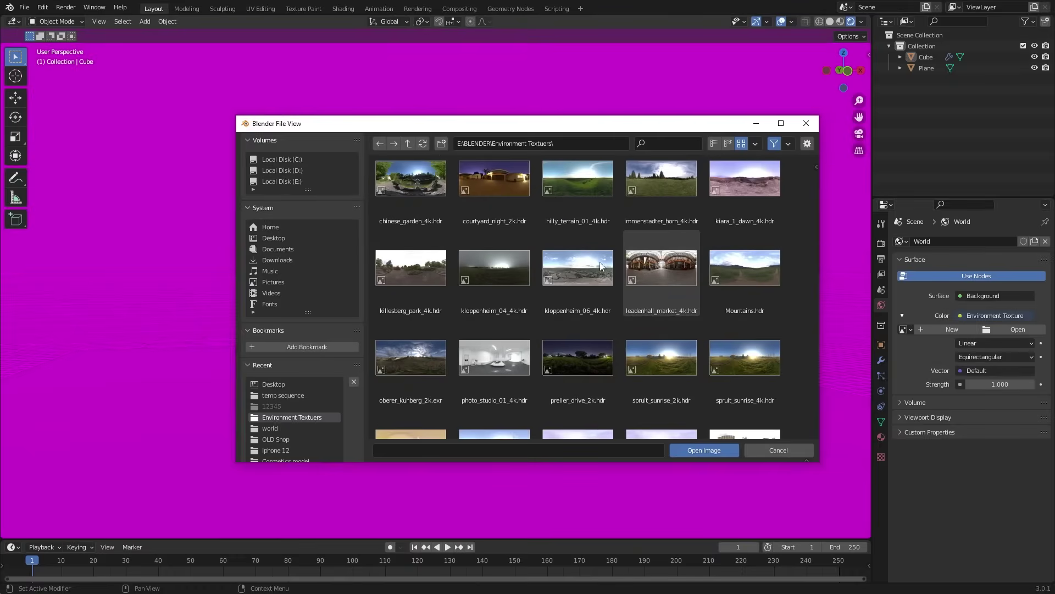
left_click(566, 268)
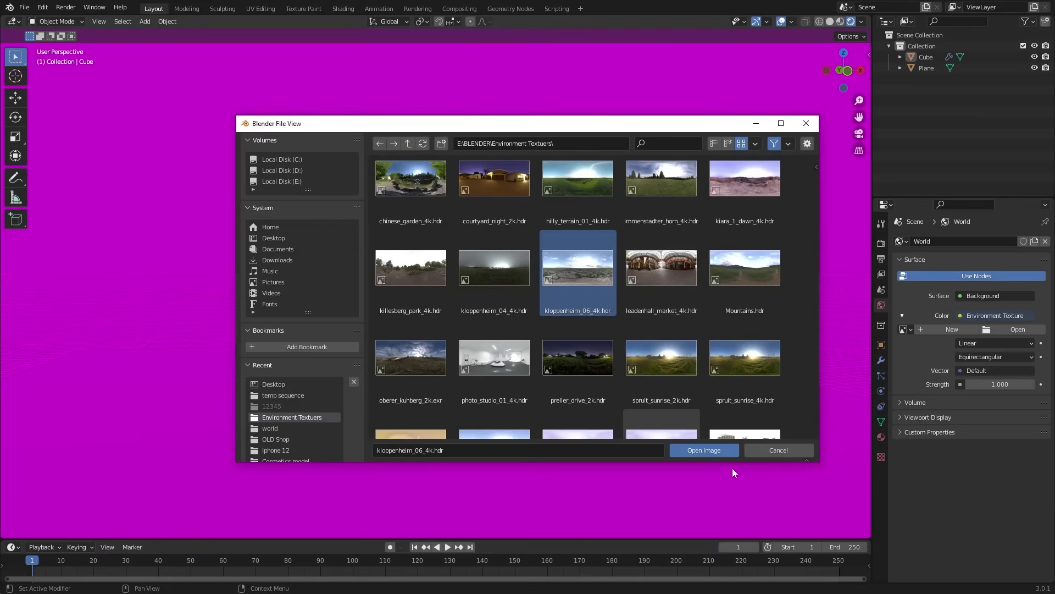
left_click(717, 451)
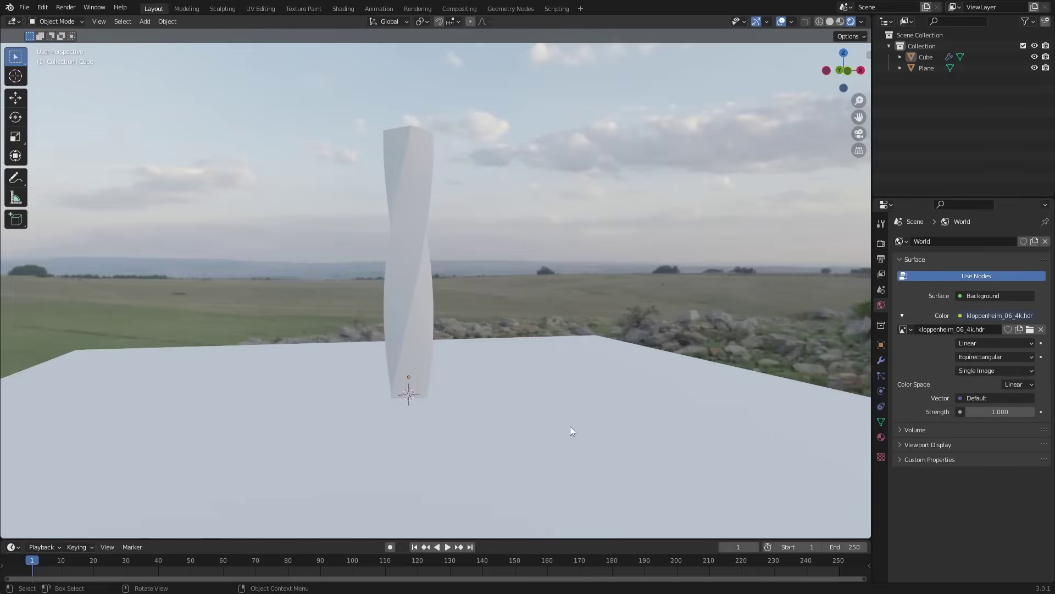
Select the column and split the 3D viewport vertically, making the new area a Shader Editor
middle_click_drag(570, 427, 494, 147)
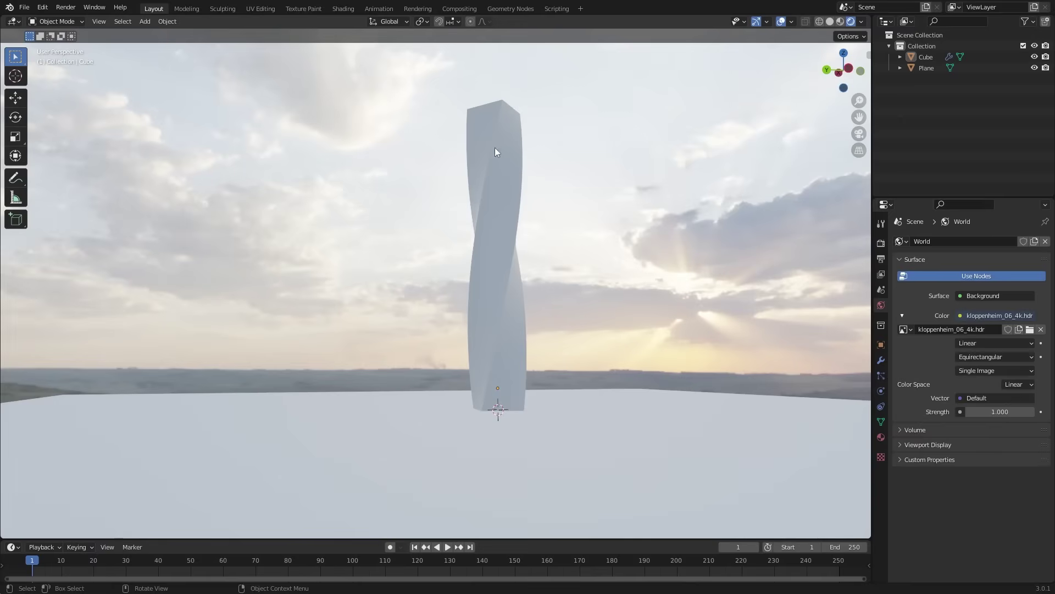
left_click(493, 203)
middle_click_drag(492, 204, 463, 280)
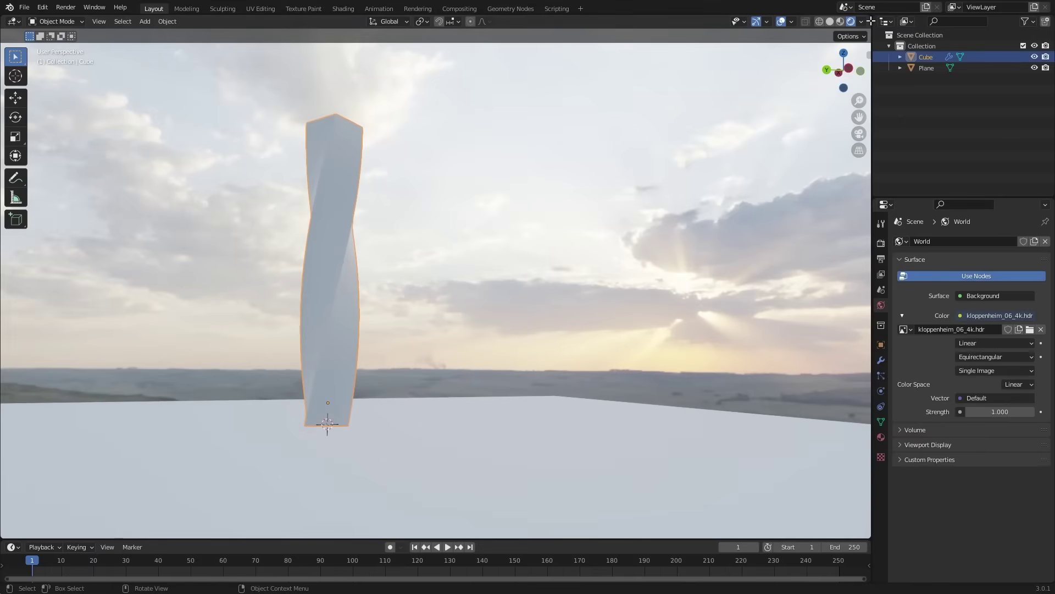
left_click_drag(868, 45, 547, 45)
left_click(560, 22)
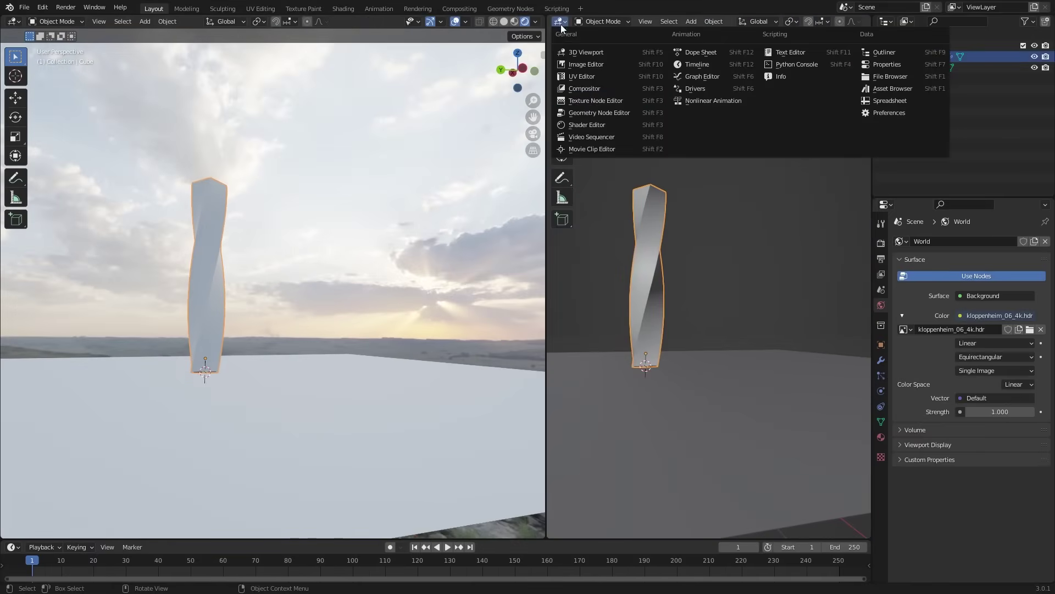
left_click(583, 125)
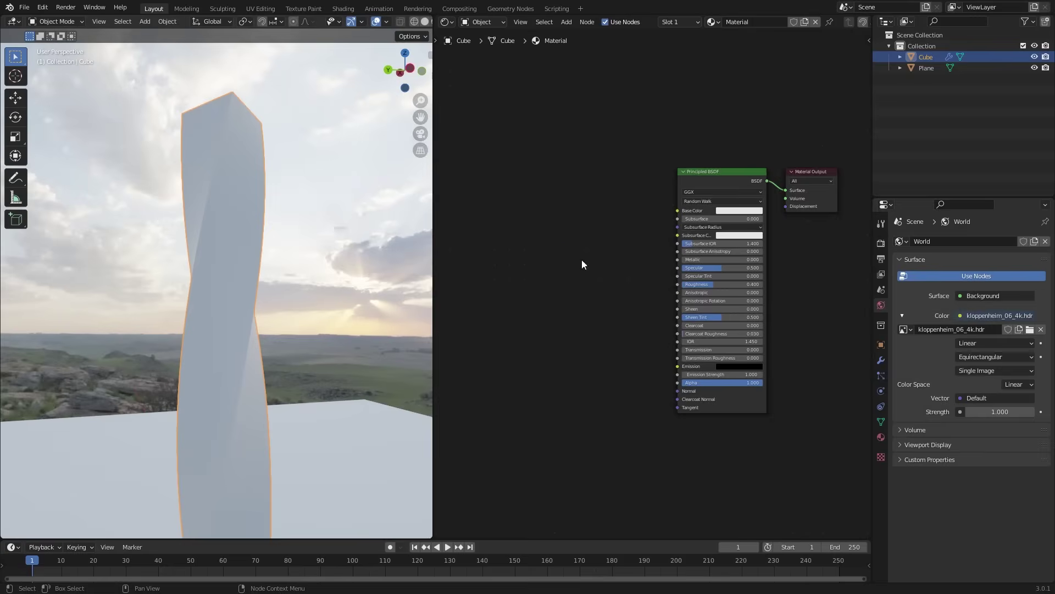
Add a Brick Texture node and connect its Color output to the Principled BSDF's Base Color
key("shift+a")
type("bric")
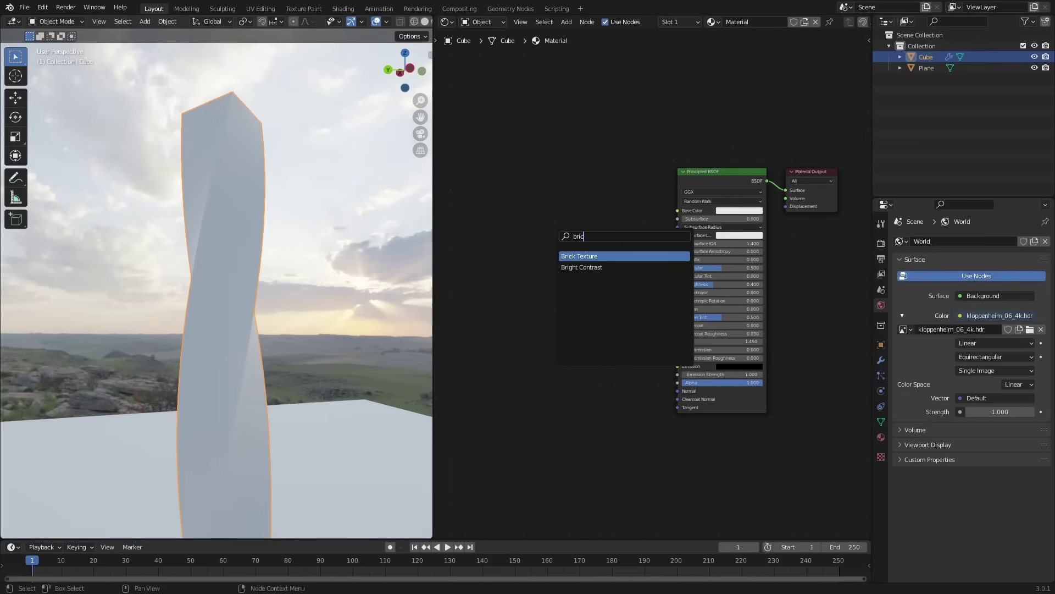
key("Return")
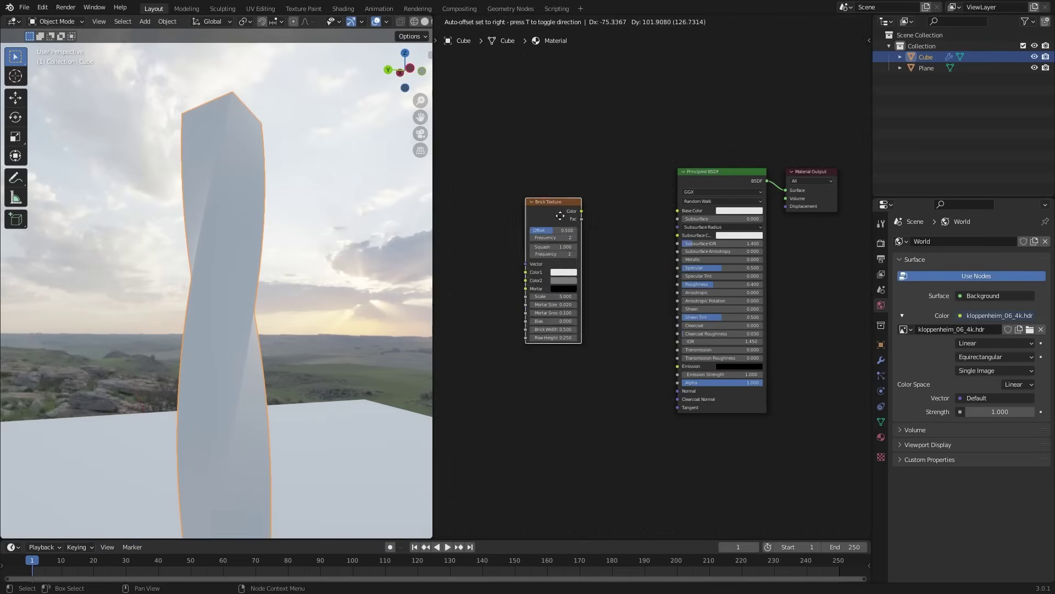
left_click(589, 222)
left_click_drag(598, 209, 681, 210)
scroll(164, 318, "up", 3)
scroll(173, 321, "down", 3)
middle_click_drag(175, 310, 291, 305)
Add Mapping and Texture Coordinate nodes driving the Brick Texture's Vector input
middle_click_drag(592, 212, 620, 220)
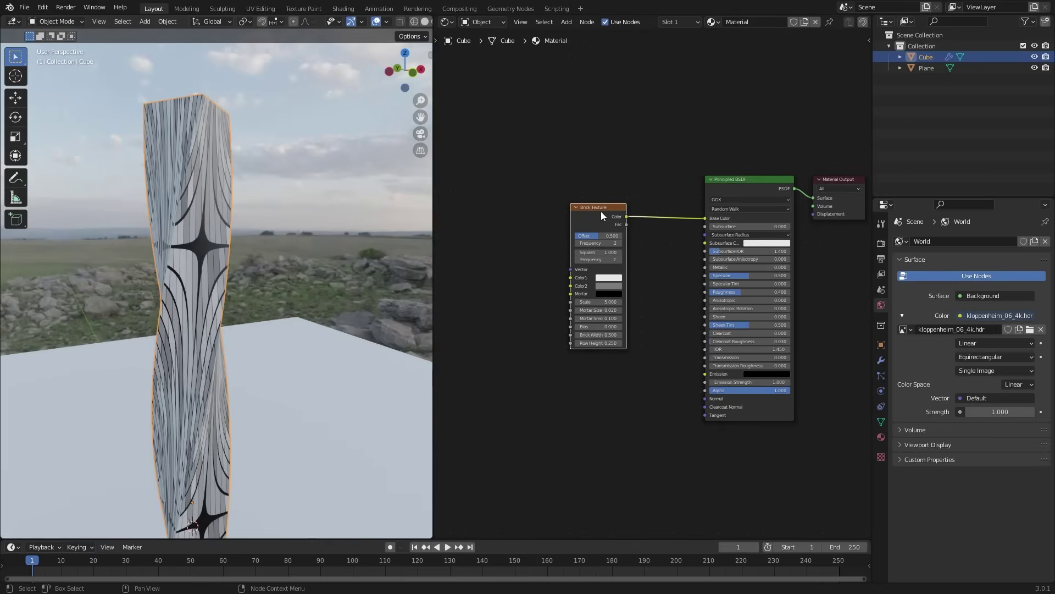
key("ctrl+t")
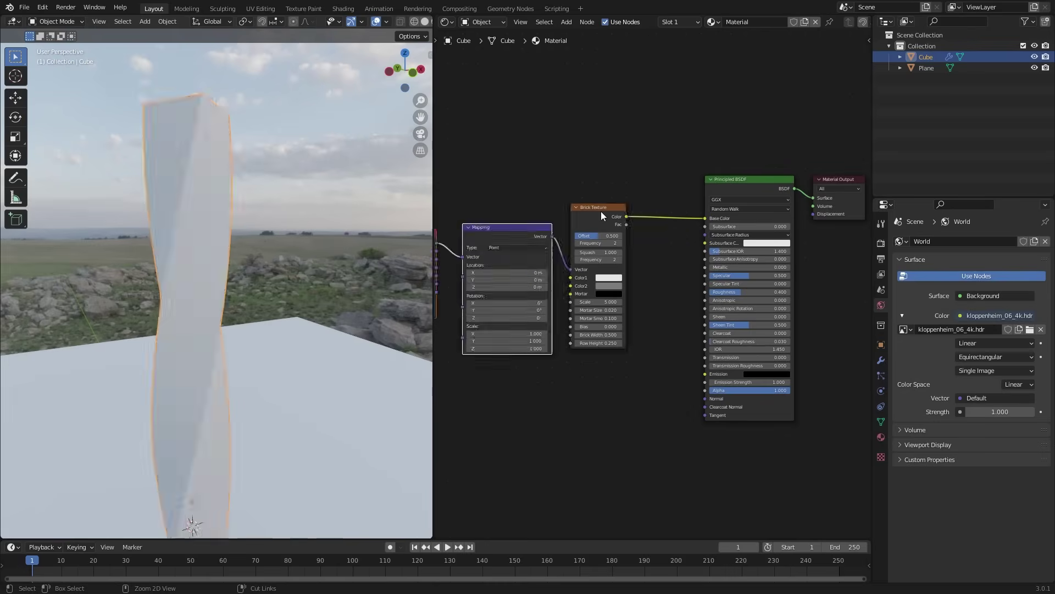
Drive the Mapping node's Vector input from the Texture Coordinate node's UV output
scroll(482, 265, "up", 4, "ctrl")
scroll(516, 209, "up", 3)
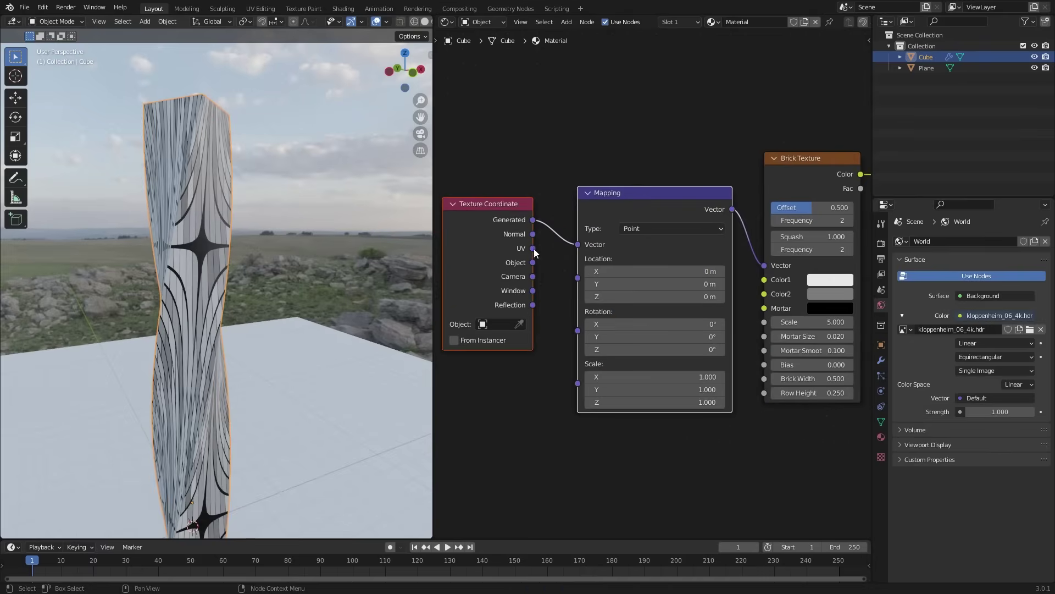
left_click_drag(533, 248, 577, 244)
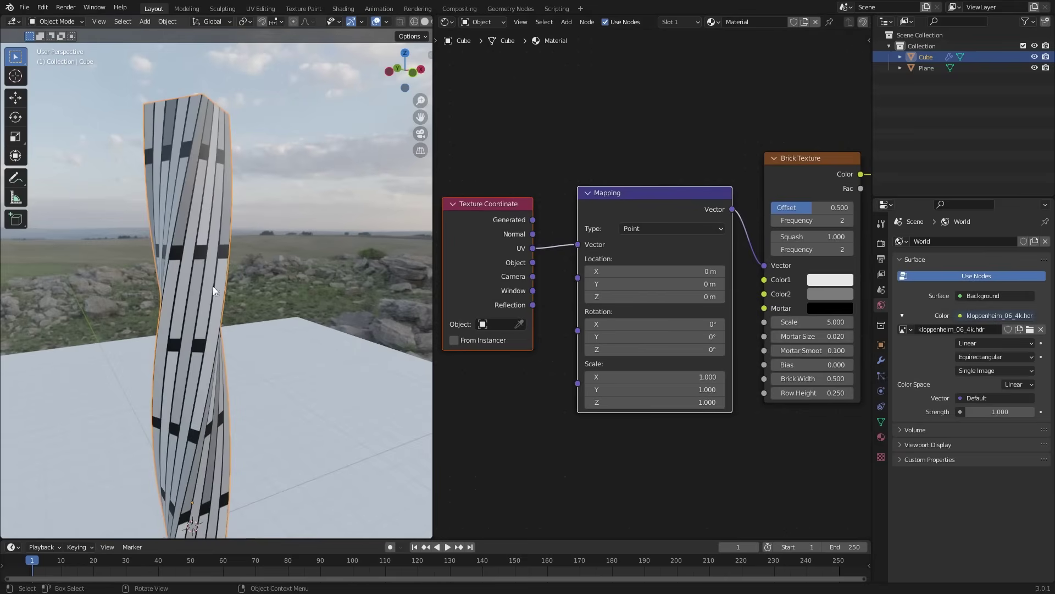
Unwrap the entire tower mesh with Smart UV Project at a 66° angle limit and return to Object Mode
middle_click_drag(118, 292, 240, 169)
middle_click_drag(263, 239, 246, 337)
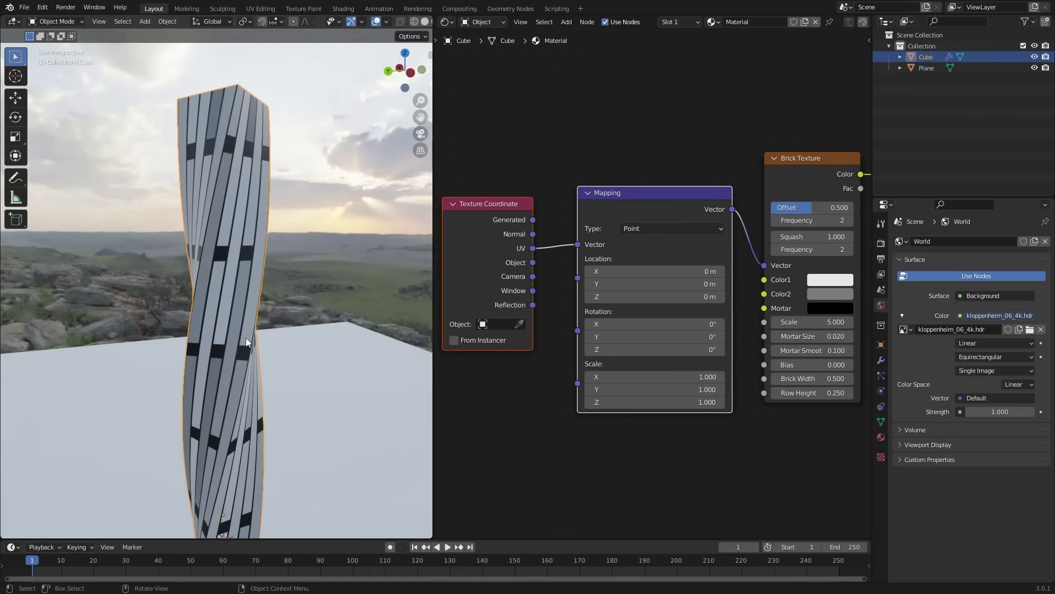
key("Tab")
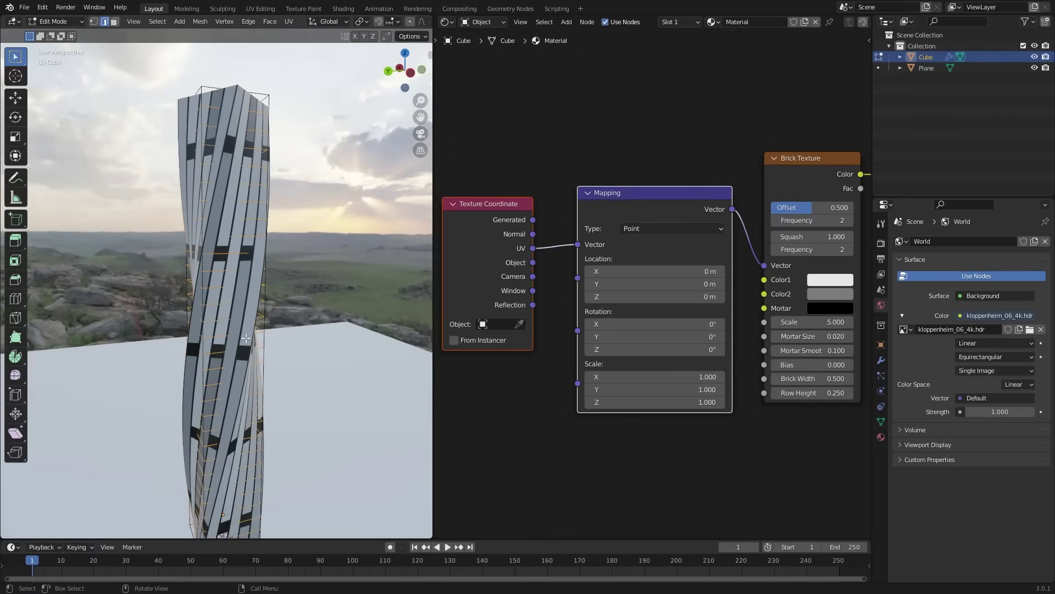
key("a")
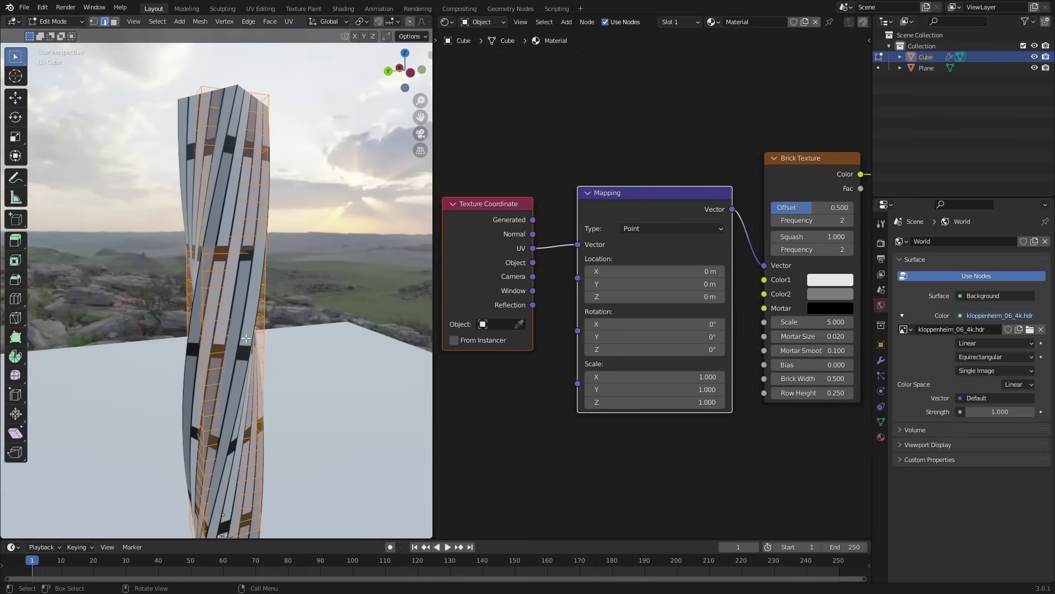
key("u")
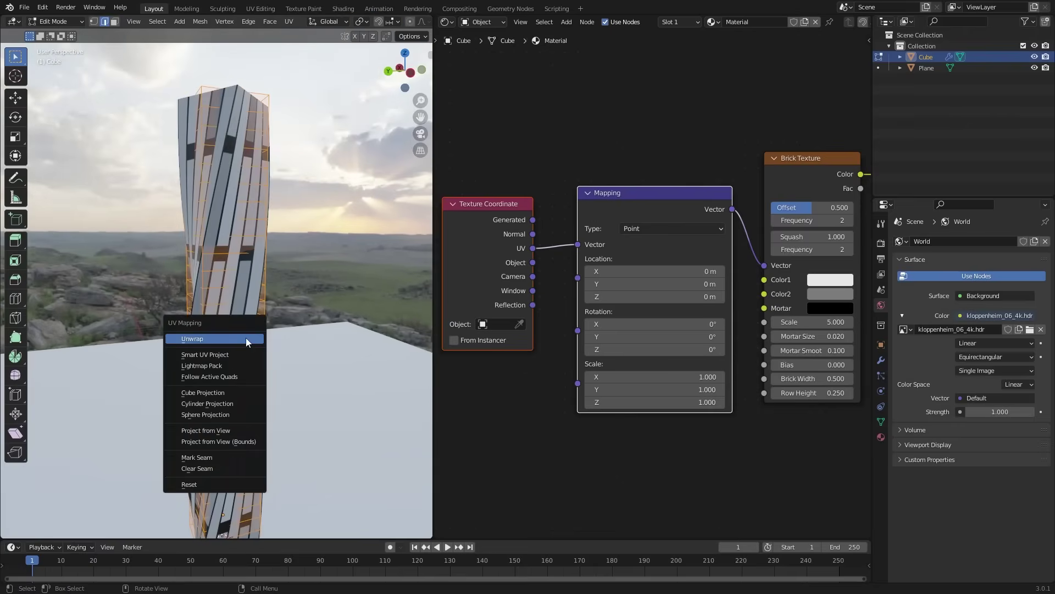
left_click(216, 356)
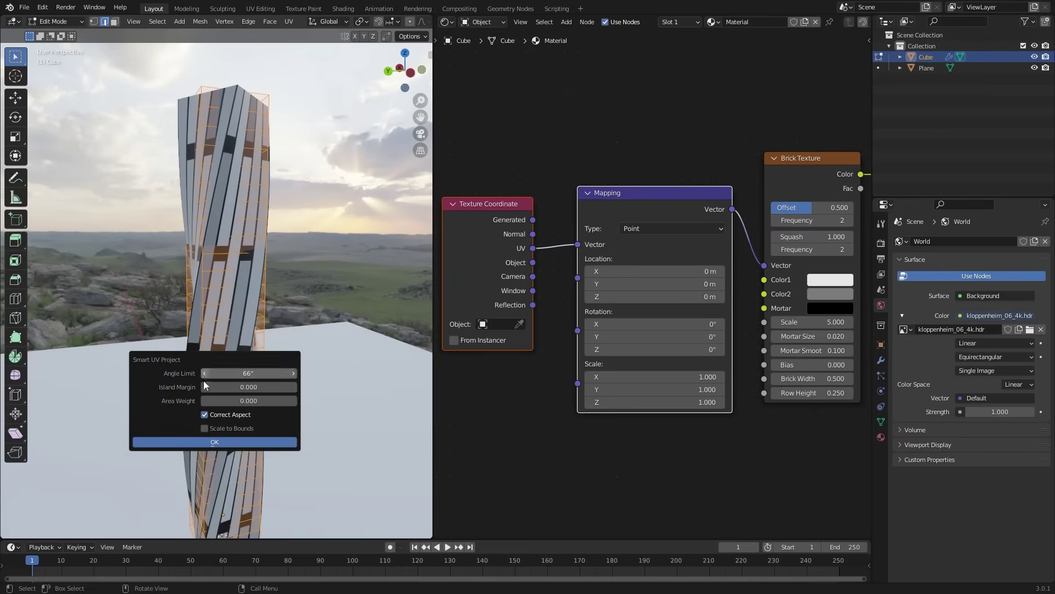
left_click(211, 440)
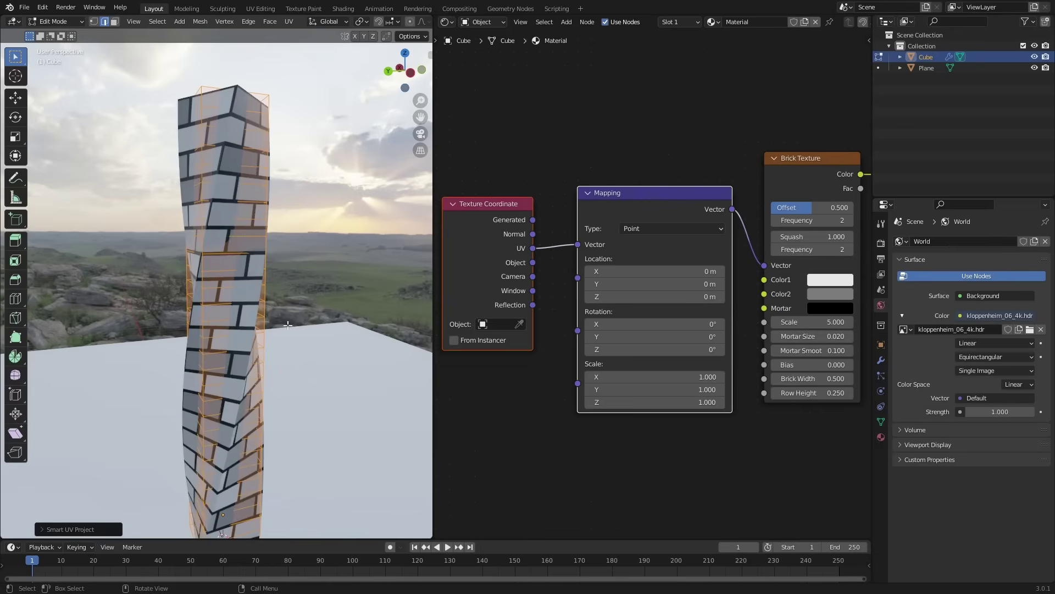
key("Tab")
Set the Brick Texture's Offset to 0 and copy its Color1 value to Color2
middle_click_drag(316, 364, 215, 285)
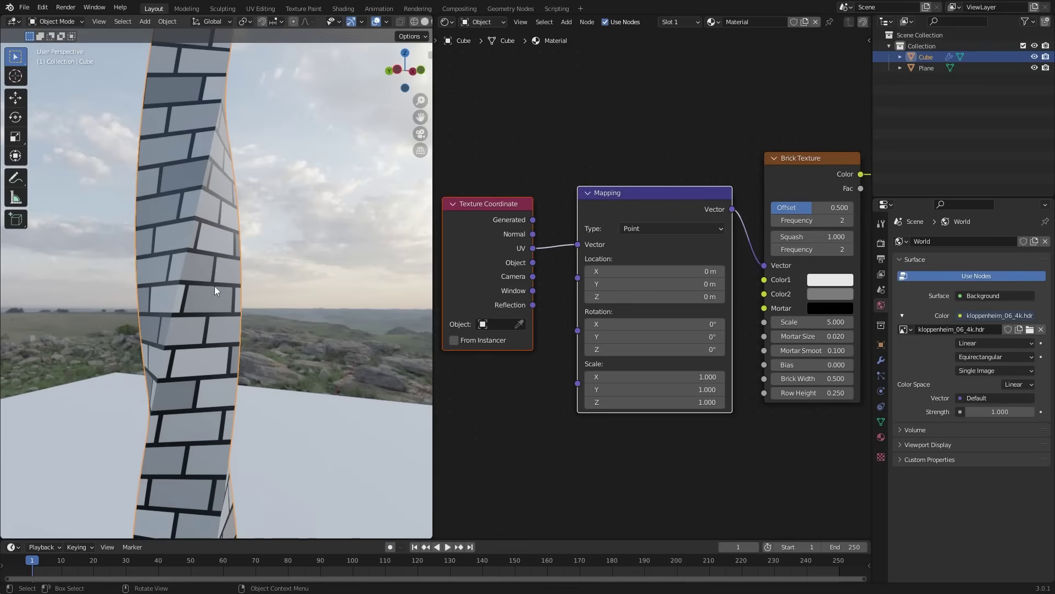
left_click(818, 212)
type("0")
key("Return")
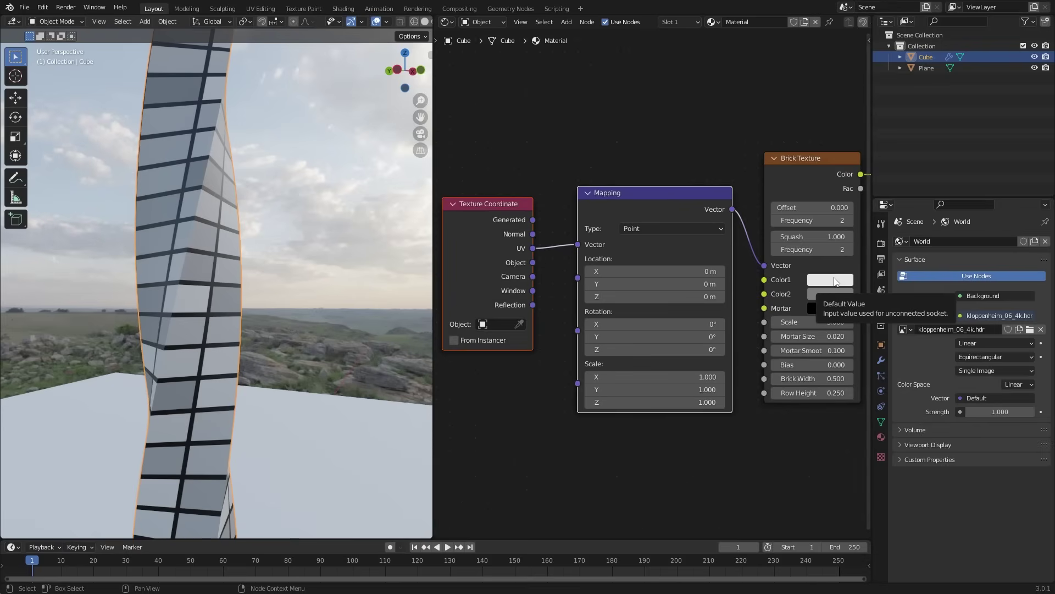
key("ctrl+c")
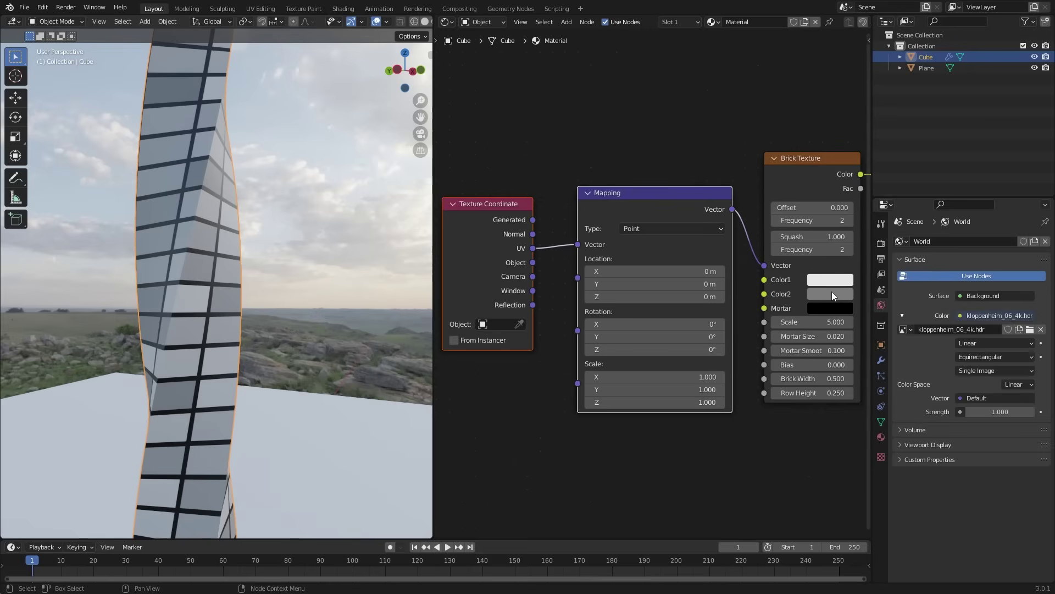
key("ctrl+v")
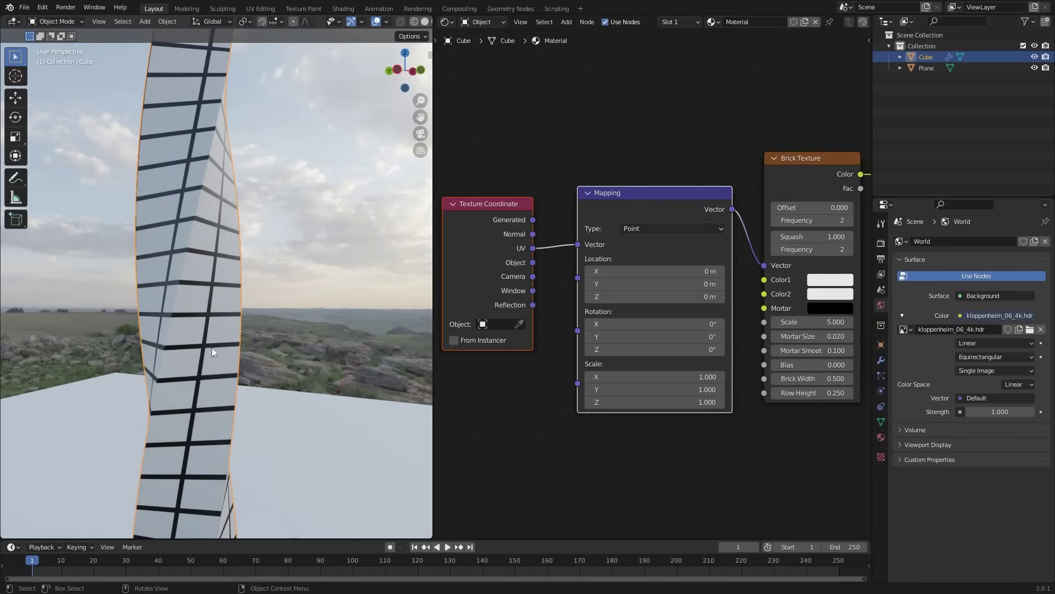
Set the Brick Texture's Scale to 25 and its Row Height to 0.720
middle_click_drag(222, 303, 236, 258)
left_click_drag(814, 322, 871, 322)
left_click(817, 321)
type("25")
key("Return")
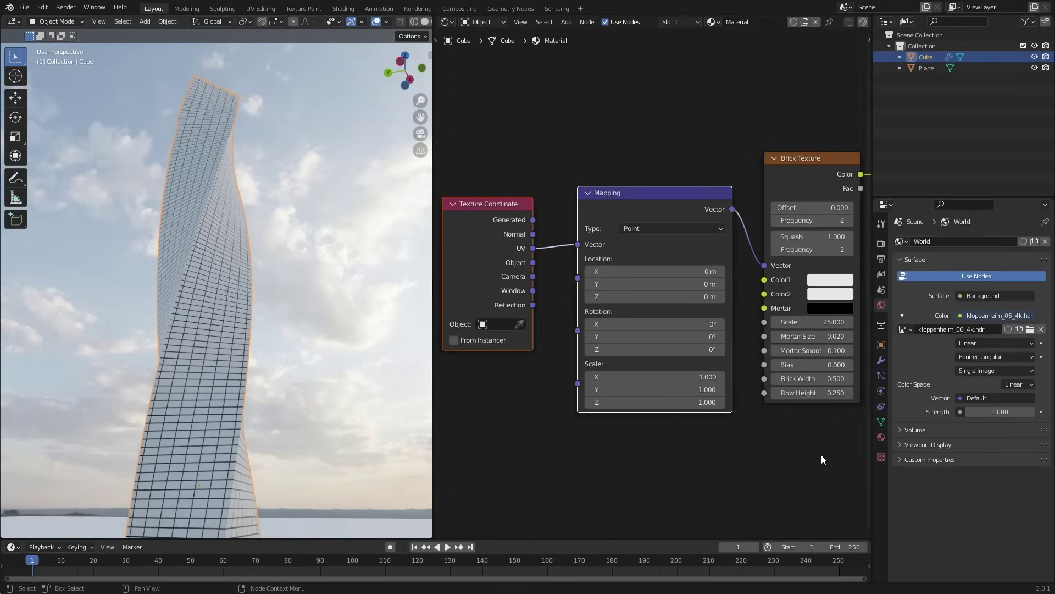
scroll(210, 460, "up", 5)
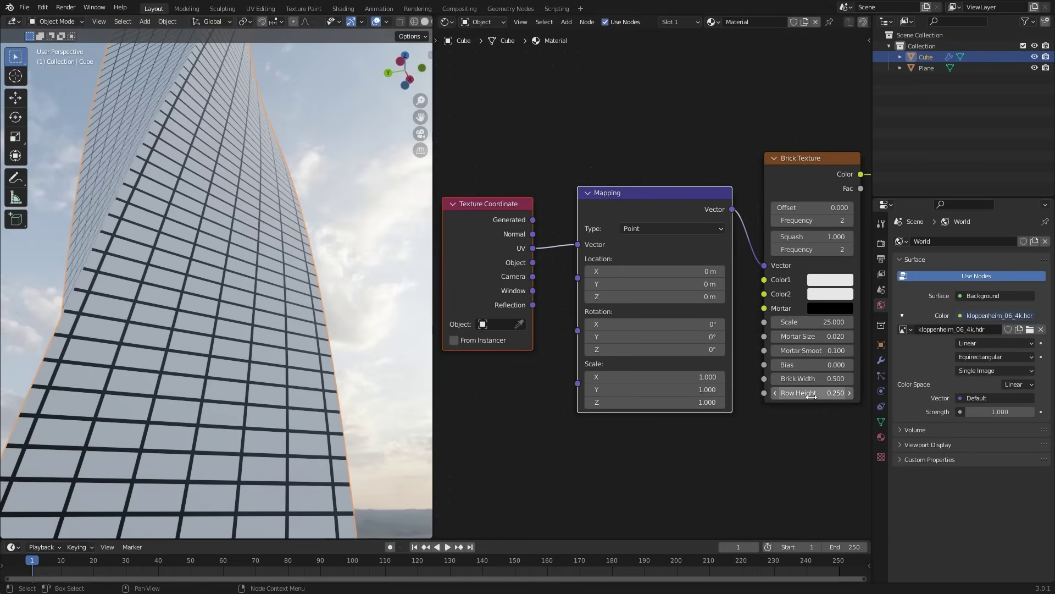
left_click_drag(811, 396, 887, 395)
middle_click_drag(165, 439, 254, 461)
Insert a ColorRamp node between the Brick Texture's Color output and the Principled BSDF's Base Color
middle_click_drag(825, 291, 648, 331)
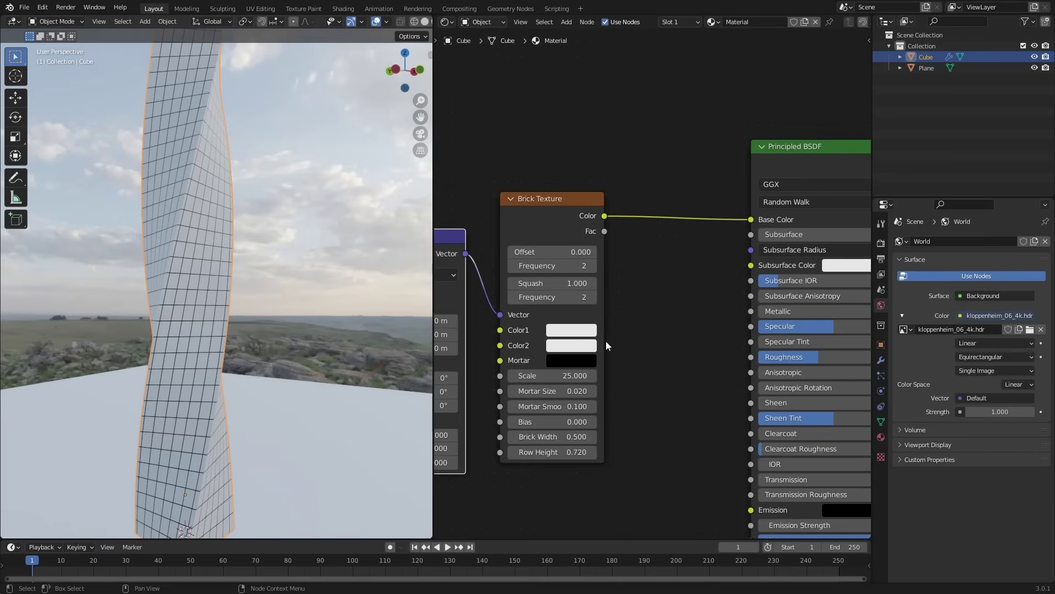
key("shift+a")
left_click(658, 336)
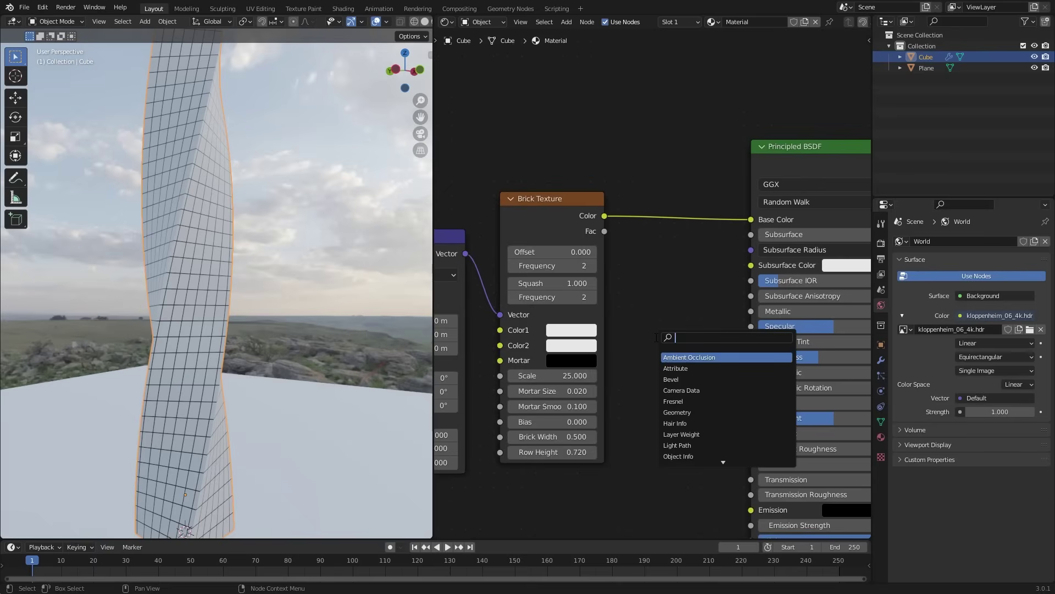
type("colo")
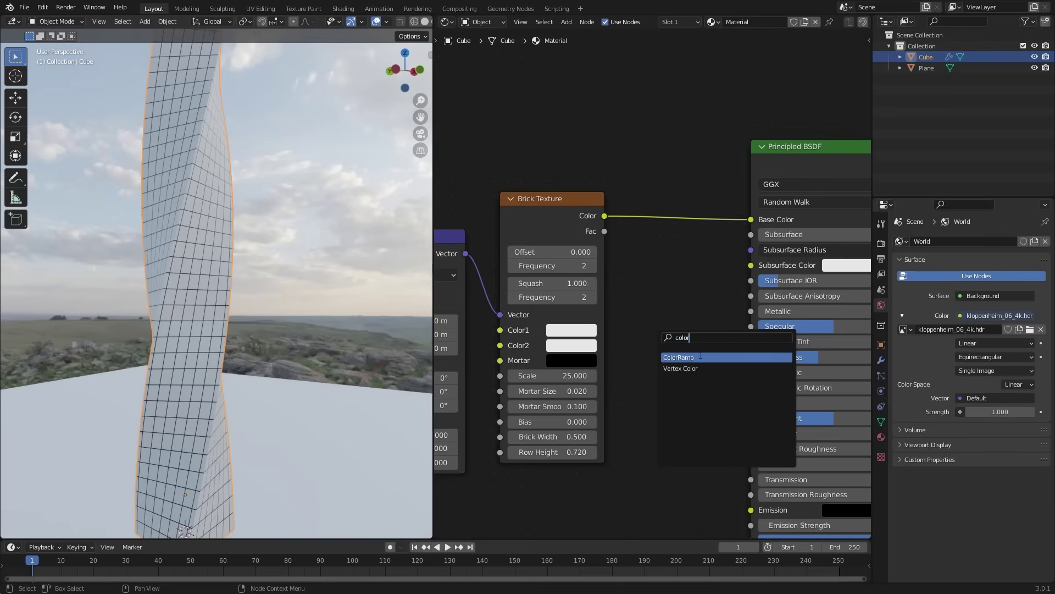
type("r")
left_click(699, 357)
left_click(674, 219)
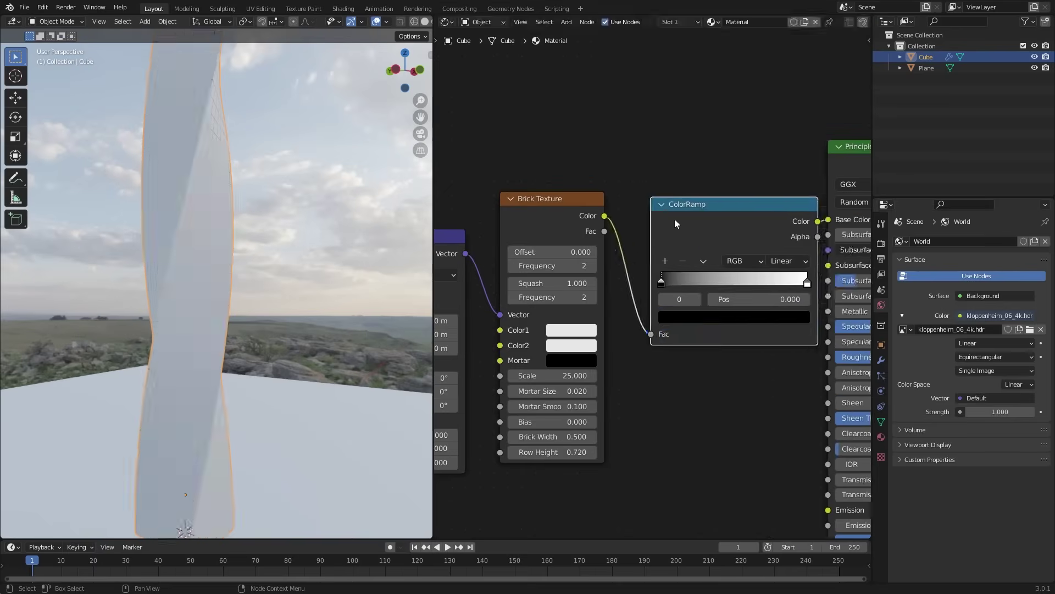
Change the ColorRamp's white stop to blue and move its black stop to position 0.645
left_click(821, 283)
left_click(795, 318)
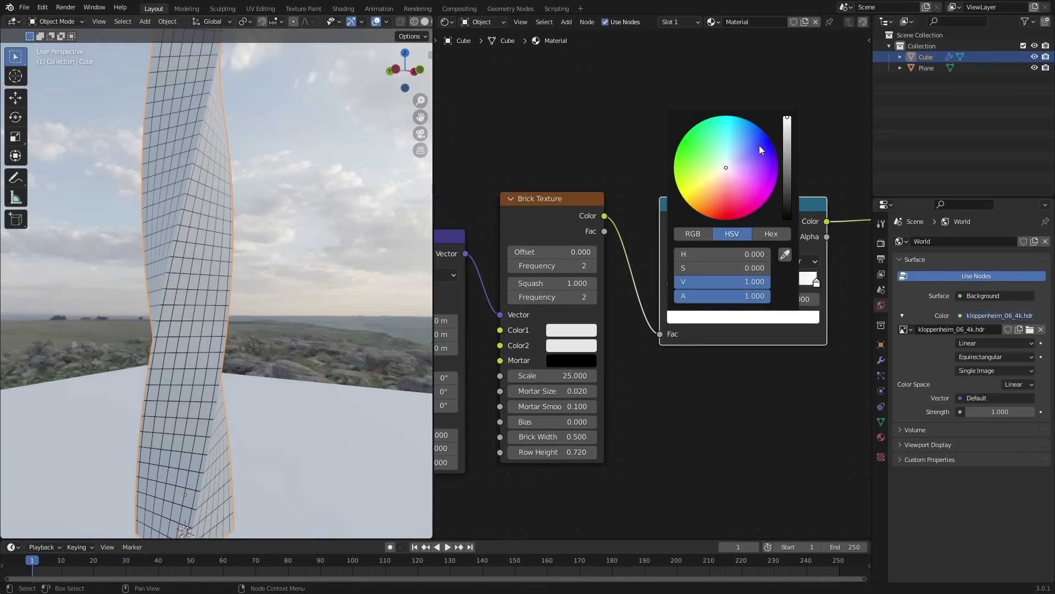
left_click_drag(757, 147, 745, 118)
mouse_move(670, 281)
left_mouse_down()
mouse_move(787, 285)
mouse_move(681, 290)
left_mouse_up()
left_click(817, 283)
left_click(737, 316)
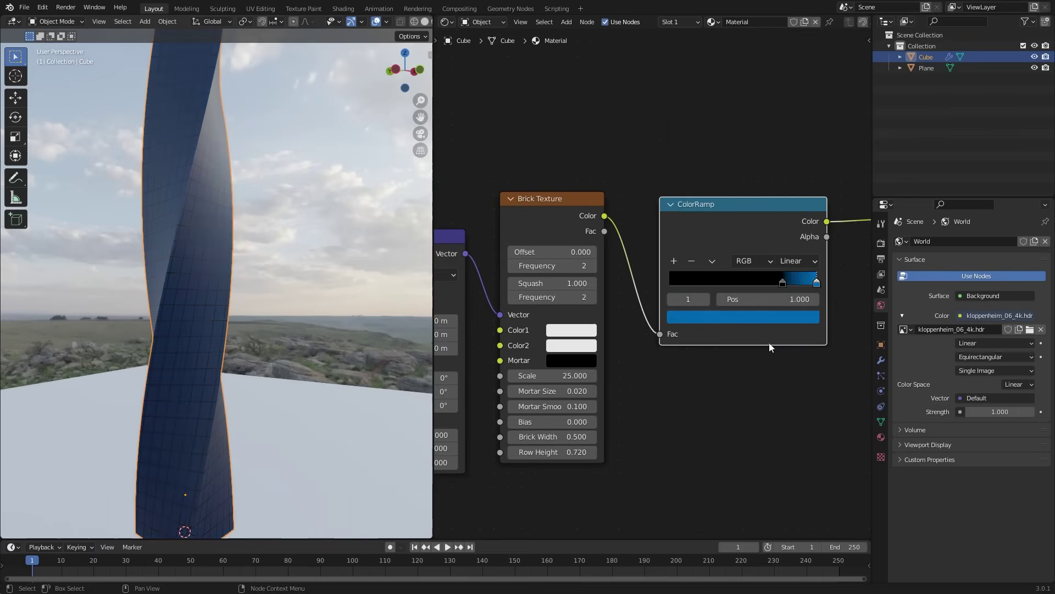
left_click_drag(786, 283, 765, 283)
mouse_move(290, 312)
middle_mouse_down()
mouse_move(222, 283)
mouse_move(250, 269)
mouse_move(292, 285)
mouse_move(279, 315)
middle_mouse_up()
scroll(704, 441, "down", 3)
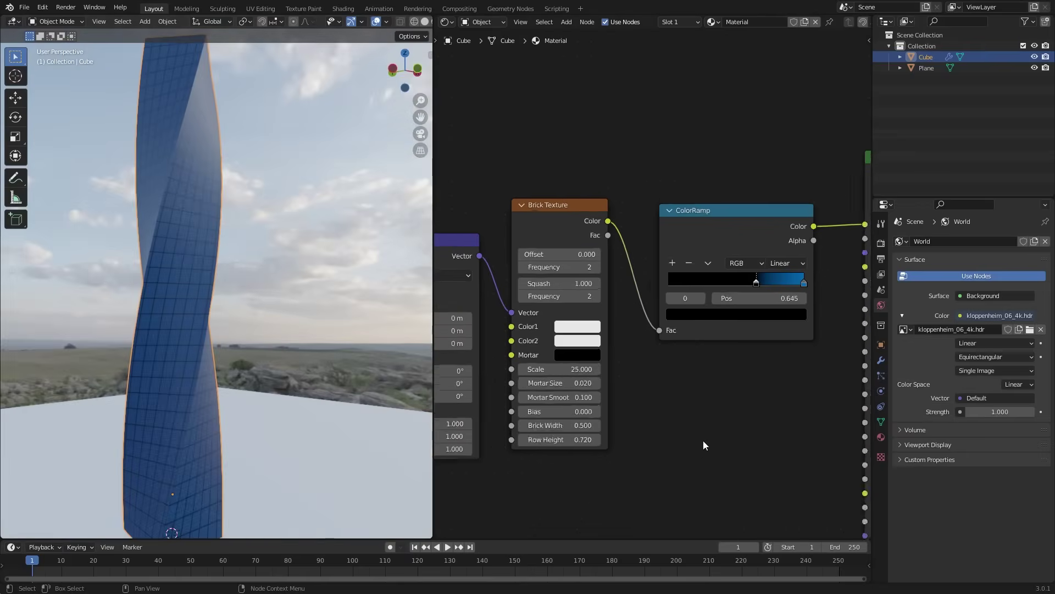
Add a second ColorRamp fed by the Brick Texture's Color output and connect it to the Principled BSDF's Roughness
middle_click_drag(710, 443, 682, 404)
key("shift+a")
left_click(662, 368)
type("color")
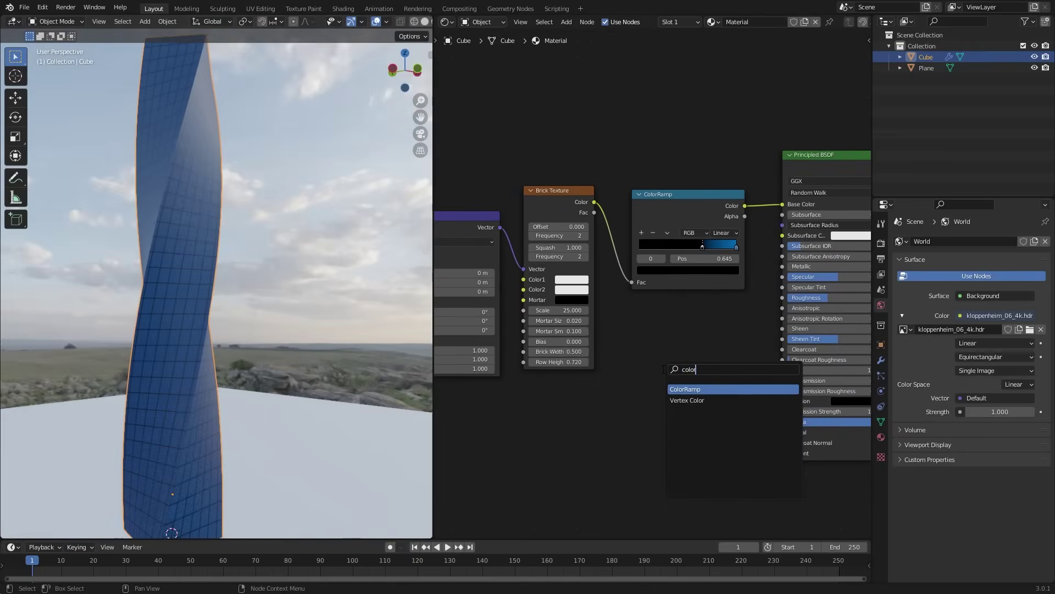
key("Return")
left_click(692, 331)
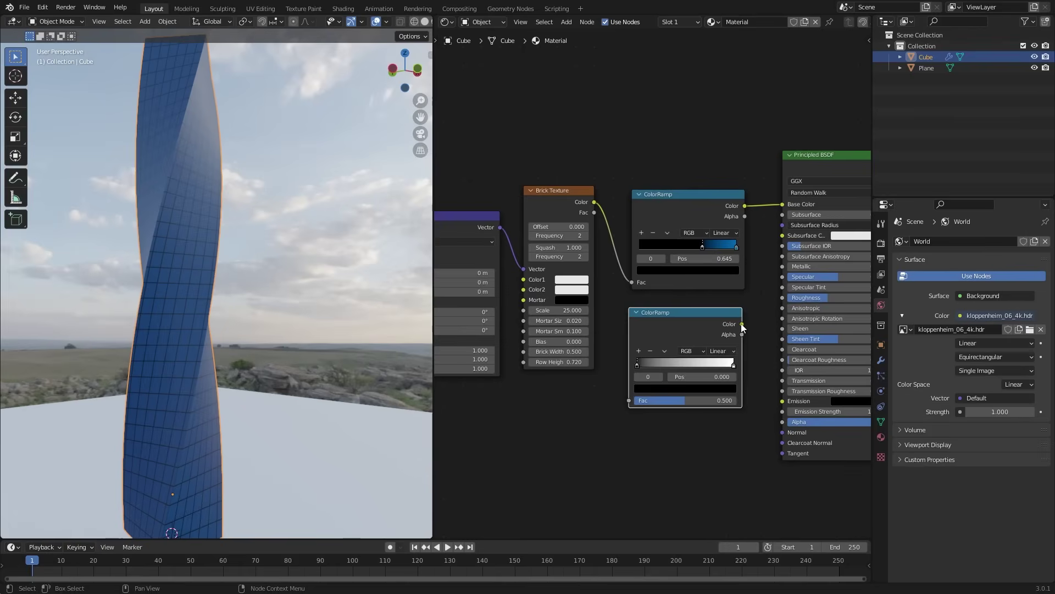
left_click_drag(742, 323, 784, 297)
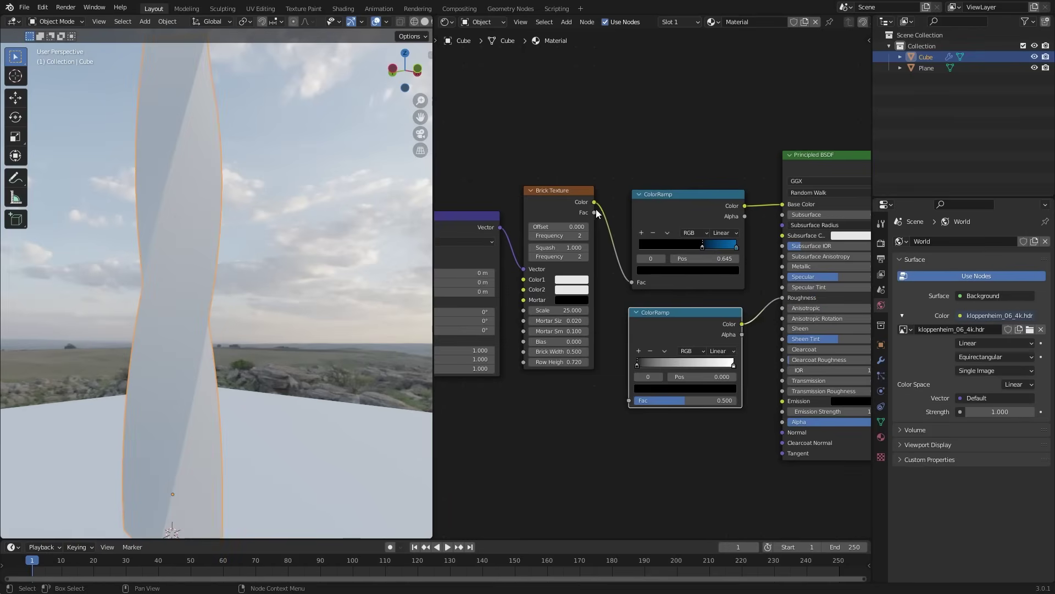
left_click_drag(594, 202, 626, 398)
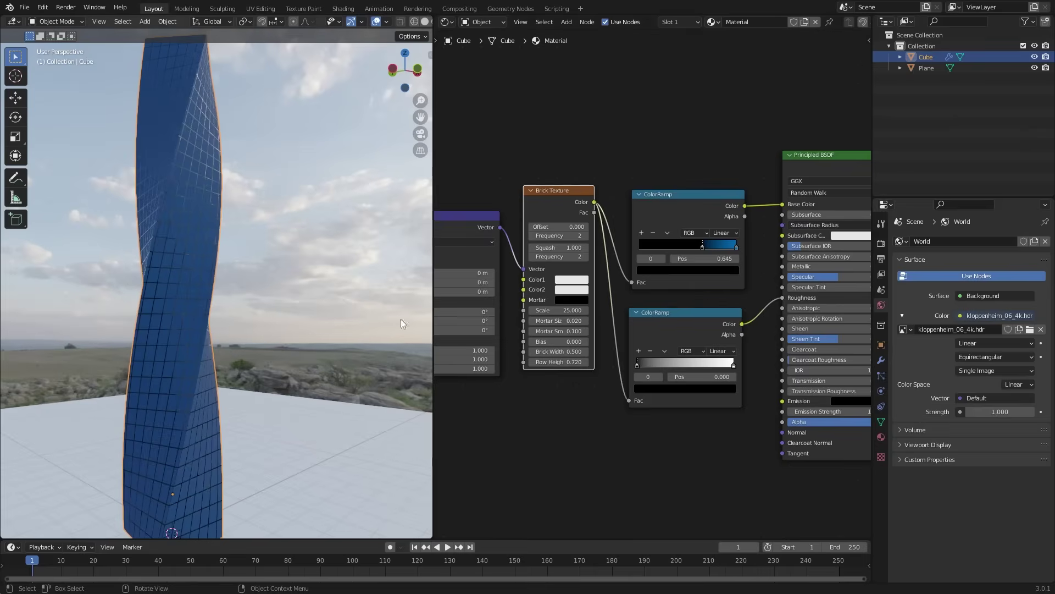
Flip the roughness ColorRamp and move its black stop to position 0.645
scroll(147, 199, "up", 3)
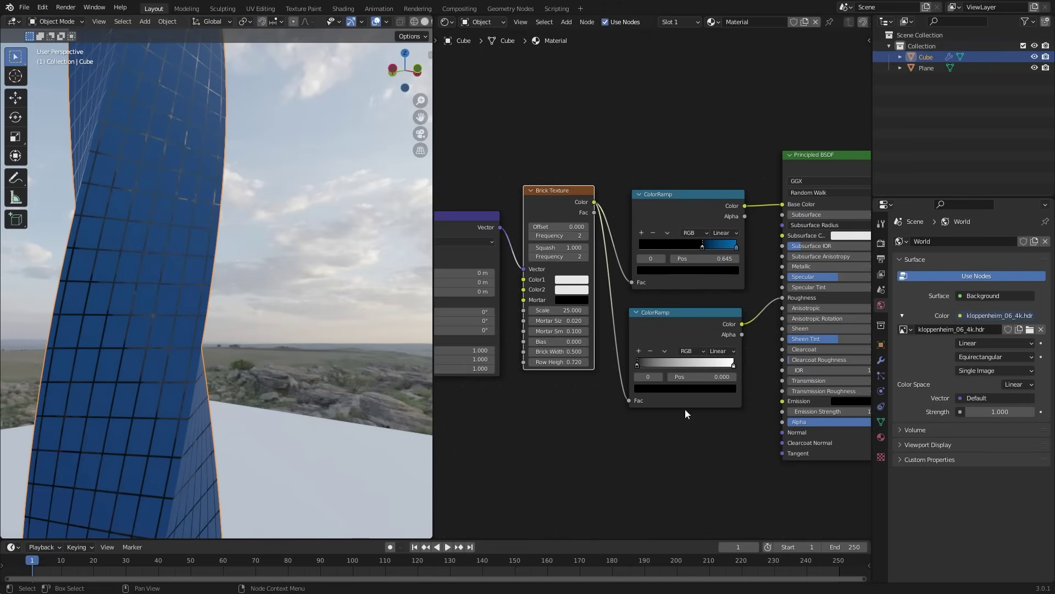
scroll(665, 357, "up", 2)
left_click(670, 383)
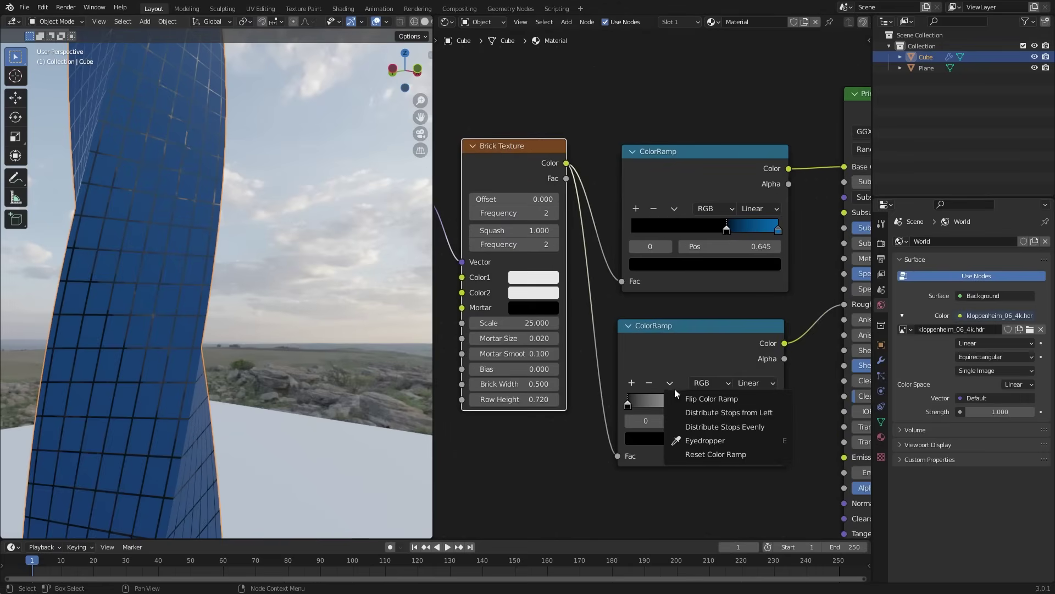
left_click(716, 400)
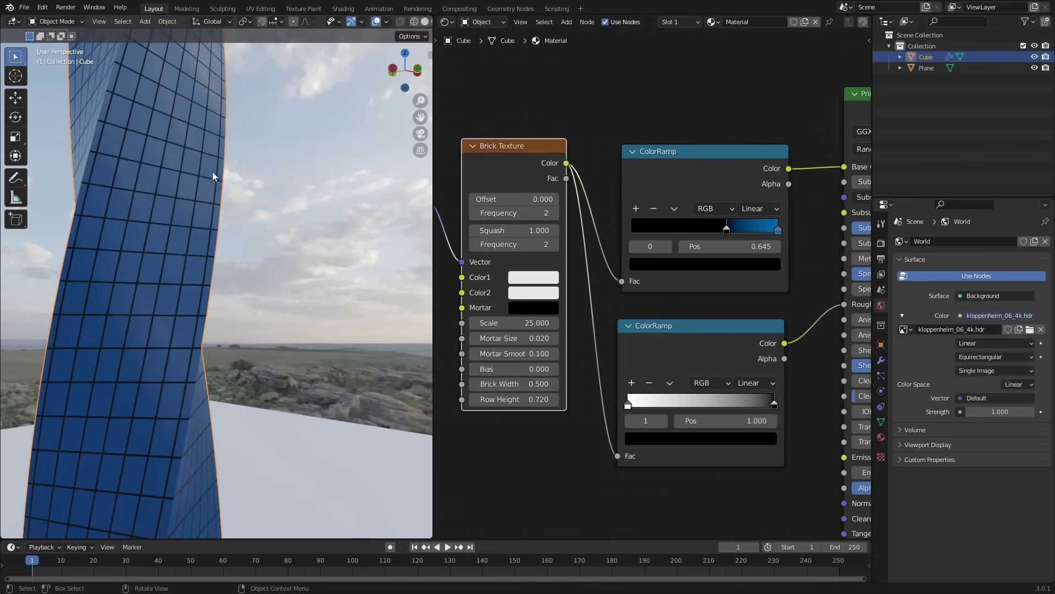
middle_click_drag(200, 133, 114, 166)
middle_click_drag(195, 360, 189, 394)
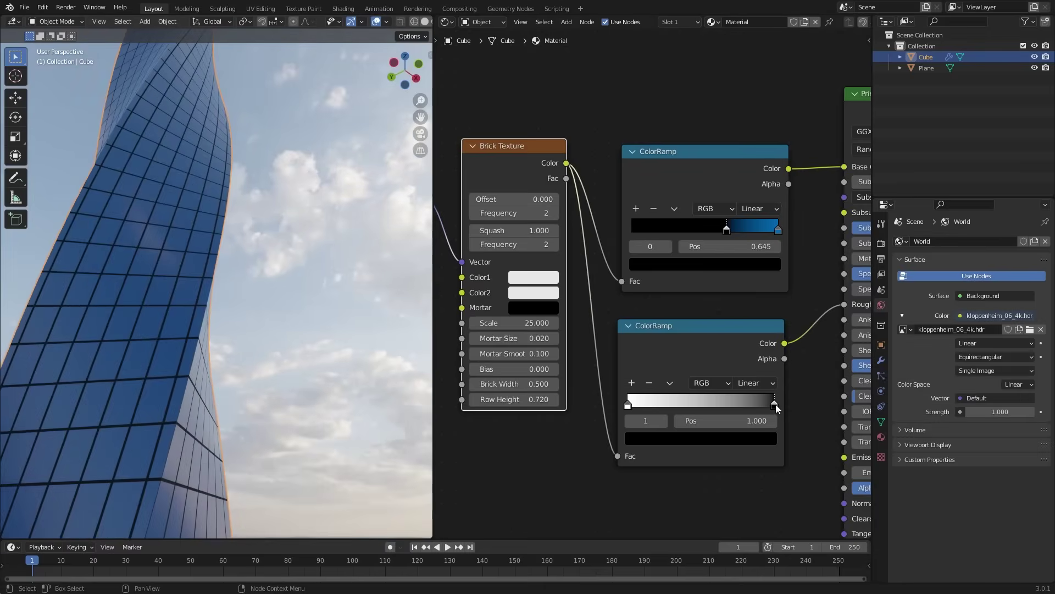
left_click_drag(775, 407, 722, 411)
scroll(347, 417, "down", 8)
middle_click_drag(242, 401, 286, 400)
scroll(126, 409, "up", 6)
scroll(290, 400, "up", 4)
scroll(248, 356, "up", 4)
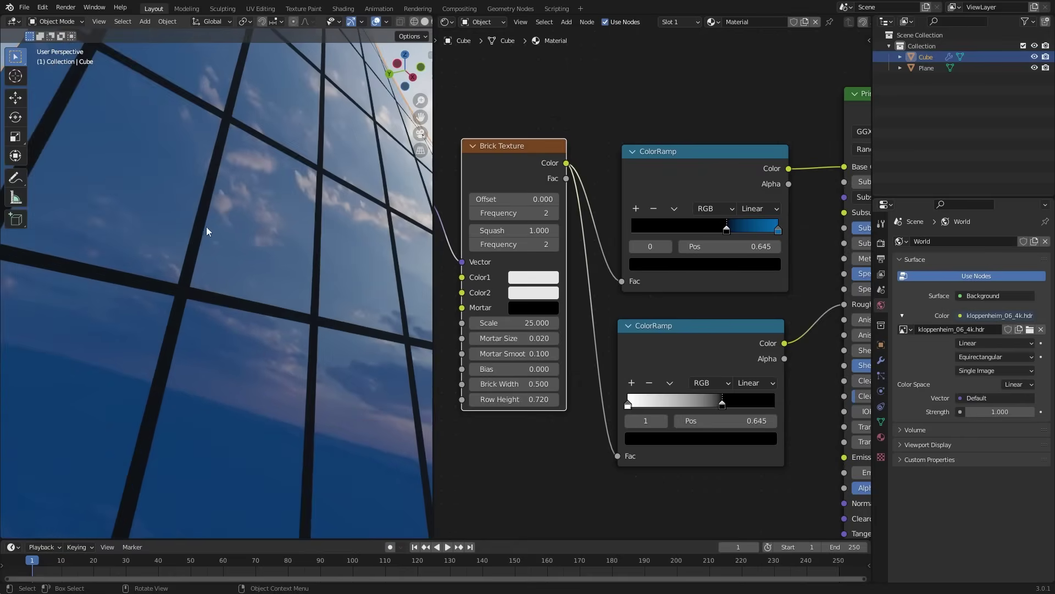
scroll(209, 237, "down", 2)
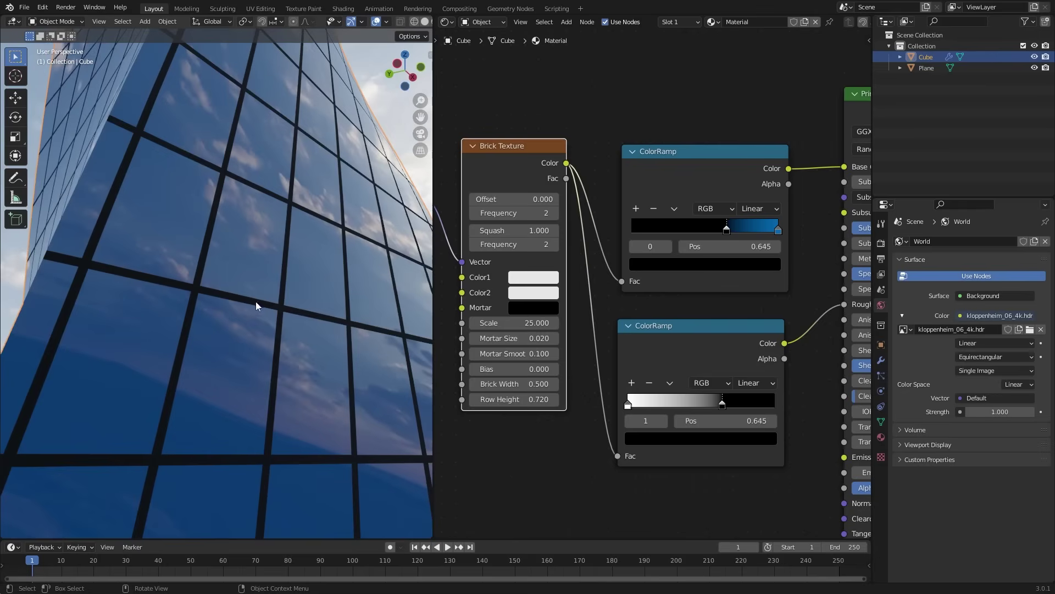
Add a Bump node and a third ColorRamp node below the roughness ramp
scroll(594, 275, "down", 2)
key("shift+a")
left_click(624, 403)
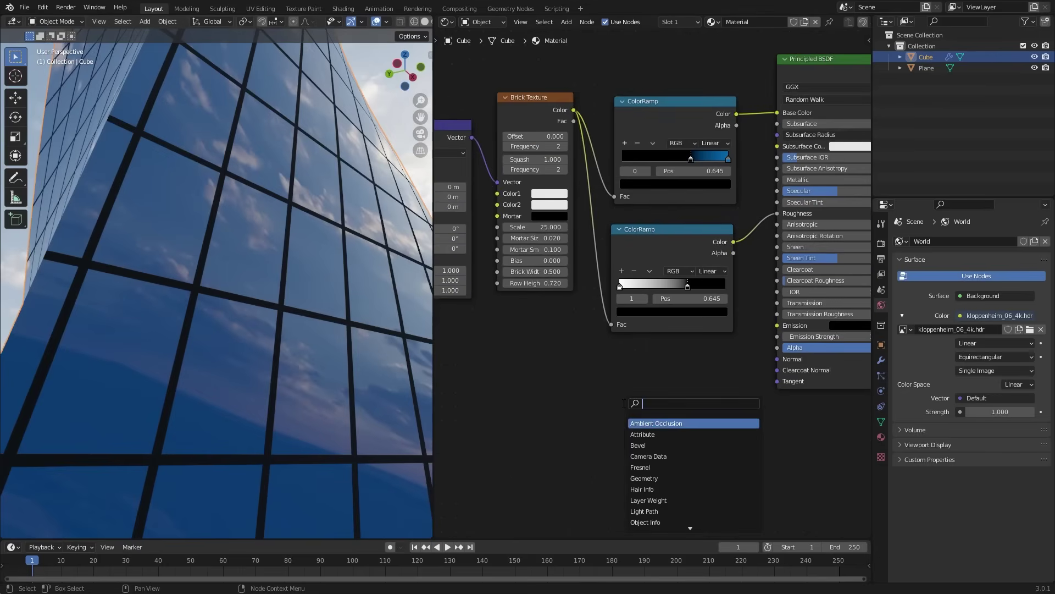
type("bump")
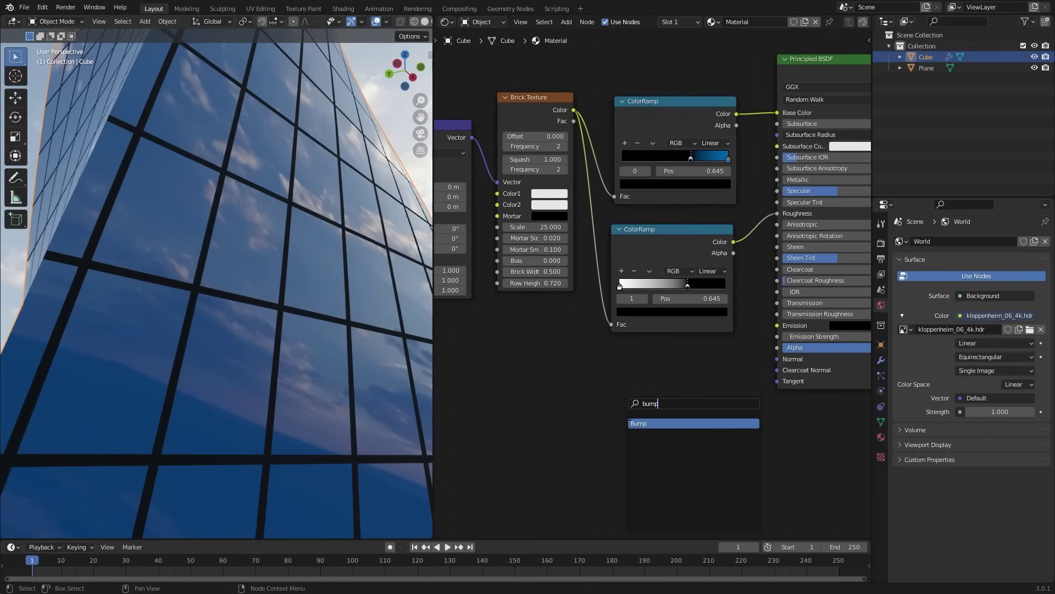
key("Return")
left_click(677, 385)
key("shift+a")
left_click(572, 385)
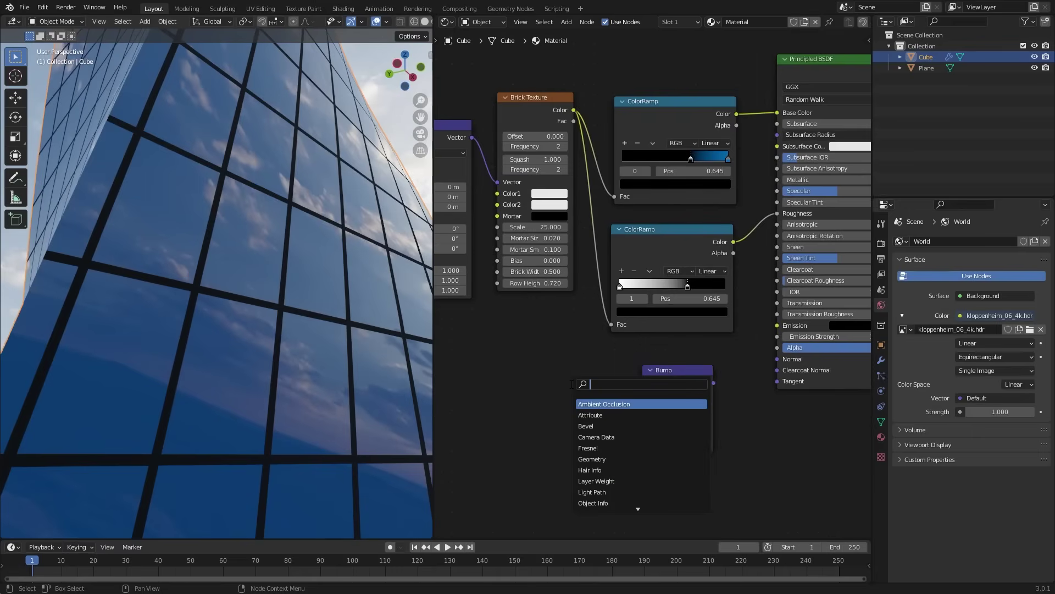
type("ramp")
key("Return")
left_click(542, 385)
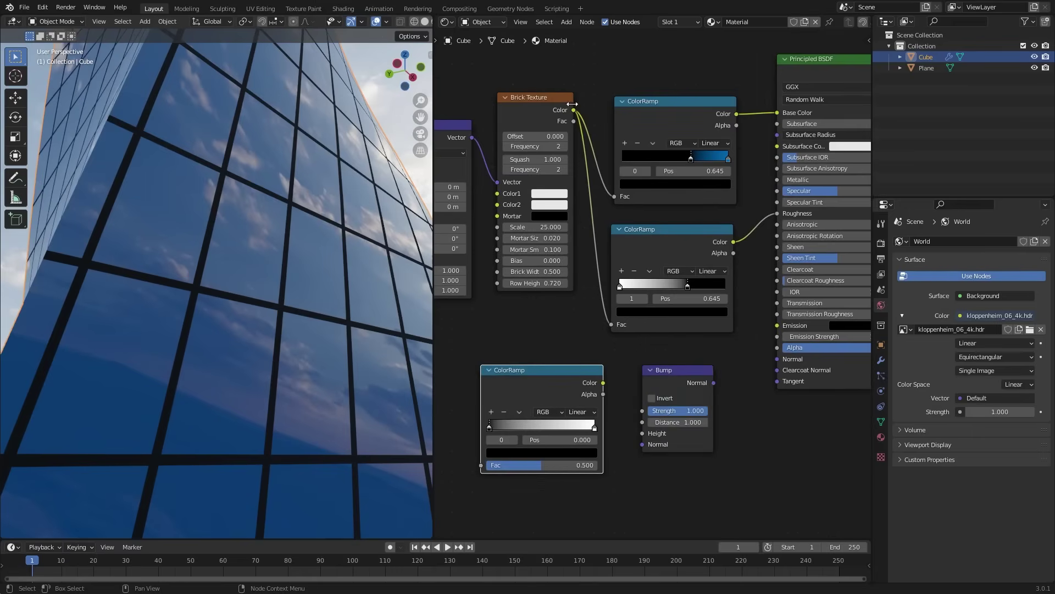
Connect the Brick Texture's Color through the third ColorRamp to the Bump node's Height, and the Bump's Normal to the Principled BSDF's Normal
left_click_drag(575, 113, 481, 465)
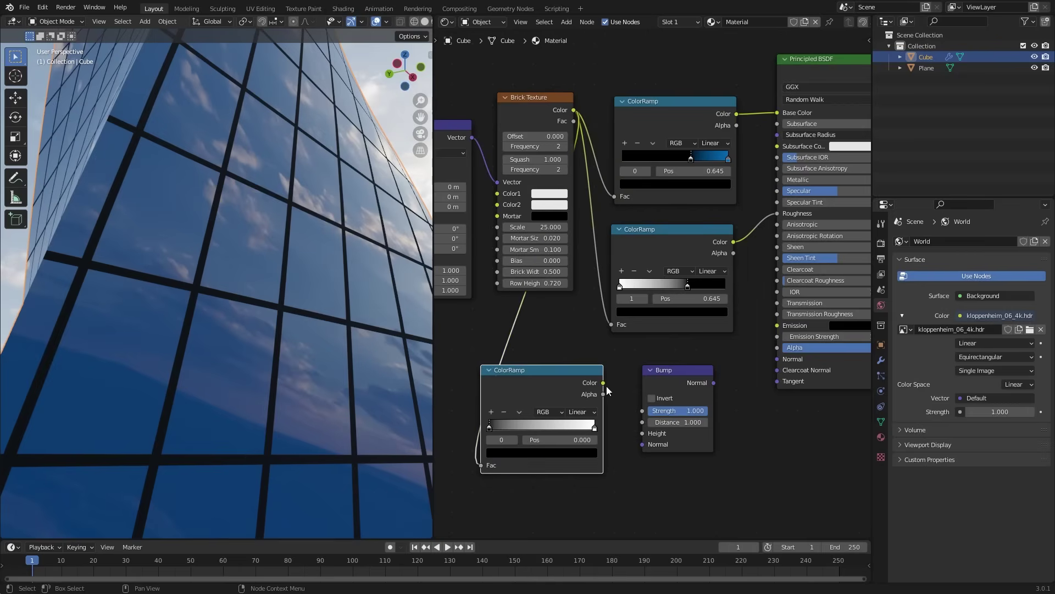
left_click_drag(603, 382, 642, 433)
left_click_drag(714, 382, 780, 359)
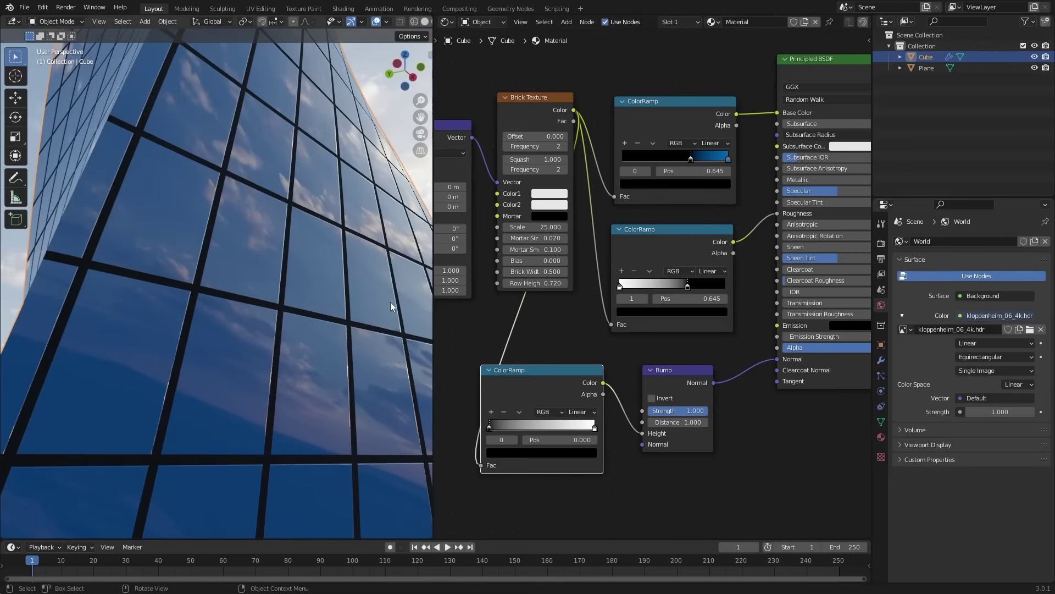
Set the Bump node's Strength and Distance to 0.5
left_click(687, 410)
type(".5")
key("Tab")
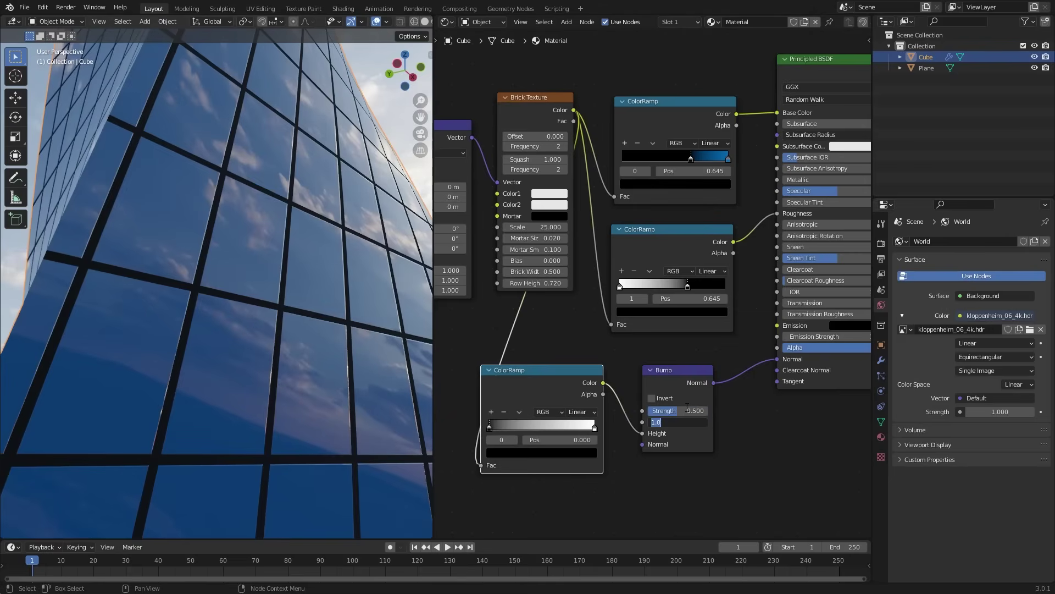
key("Return")
Deselect everything and close the node editor area so the 3D viewport fills its space
scroll(334, 401, "down", 5)
scroll(285, 394, "down", 5)
key("alt+a")
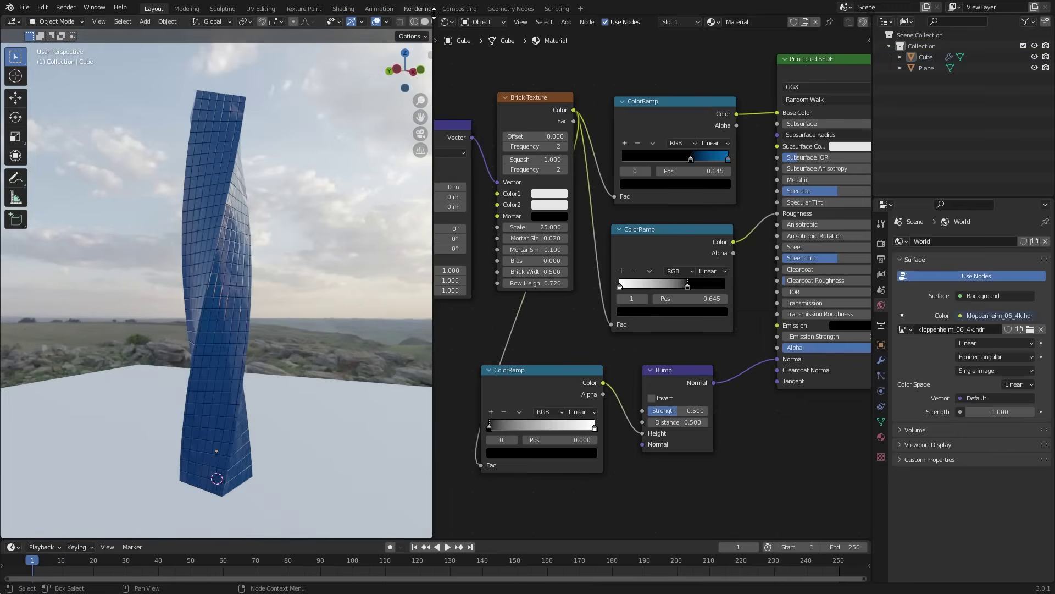
left_click_drag(428, 15, 499, 38)
scroll(535, 248, "down", 3)
Add a camera to the scene and check the view through it
key("shift+a")
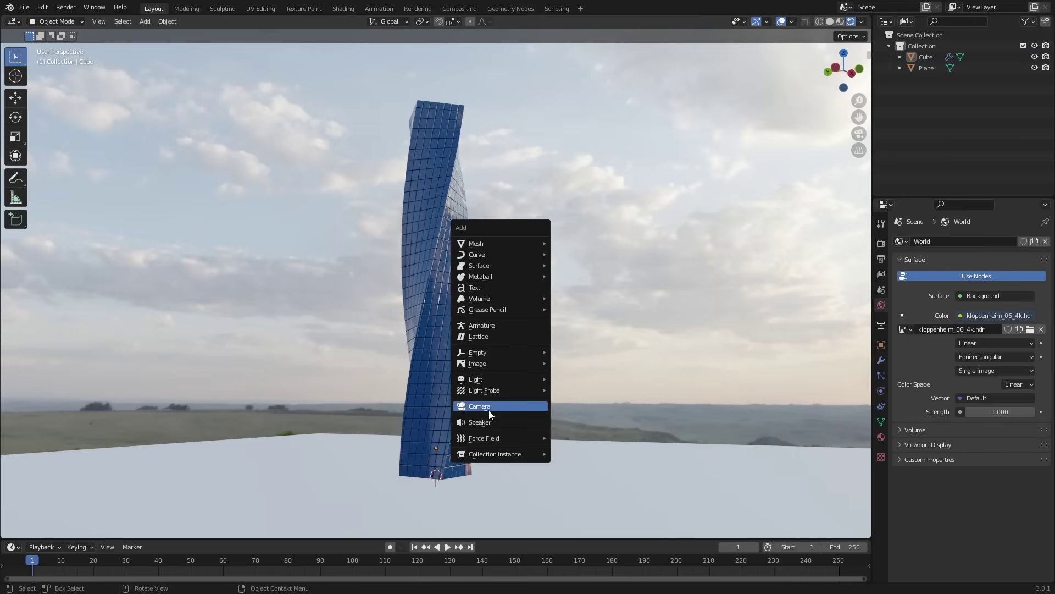
left_click(542, 406)
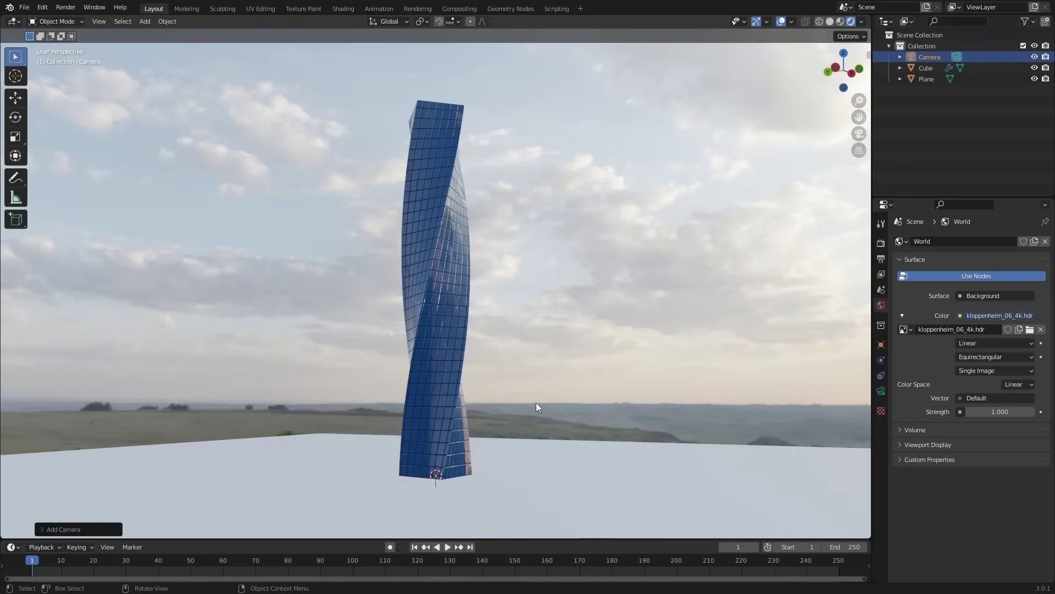
key("KP_0")
key("KP_0")
Switch the render engine from Eevee to Cycles
left_click(881, 243)
left_click(1001, 241)
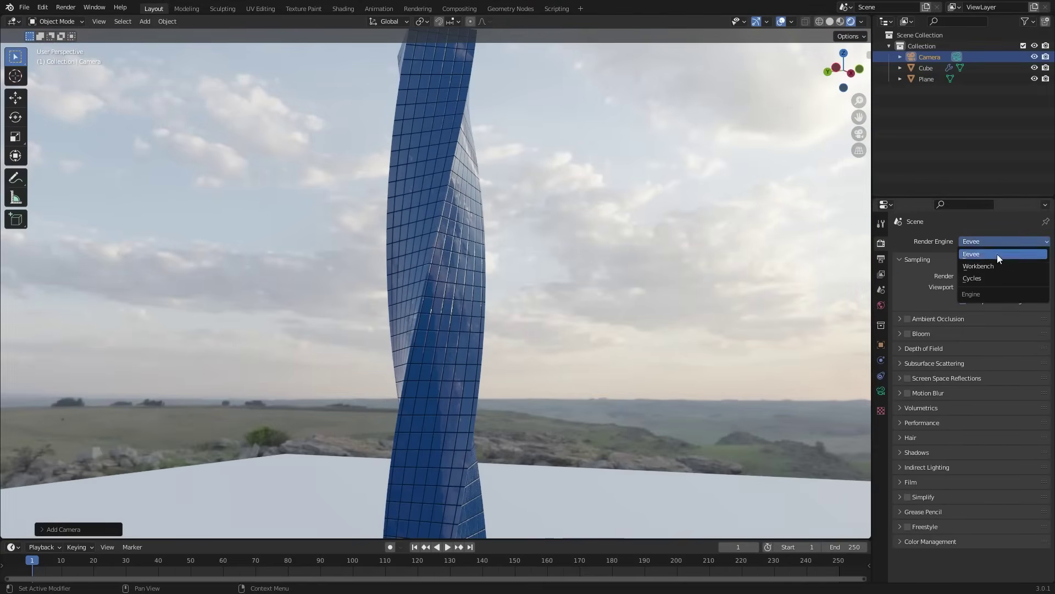
left_click(987, 279)
Hide the ground plane in the viewport and align the camera to a low view looking up at the twisted tower
left_click(636, 438)
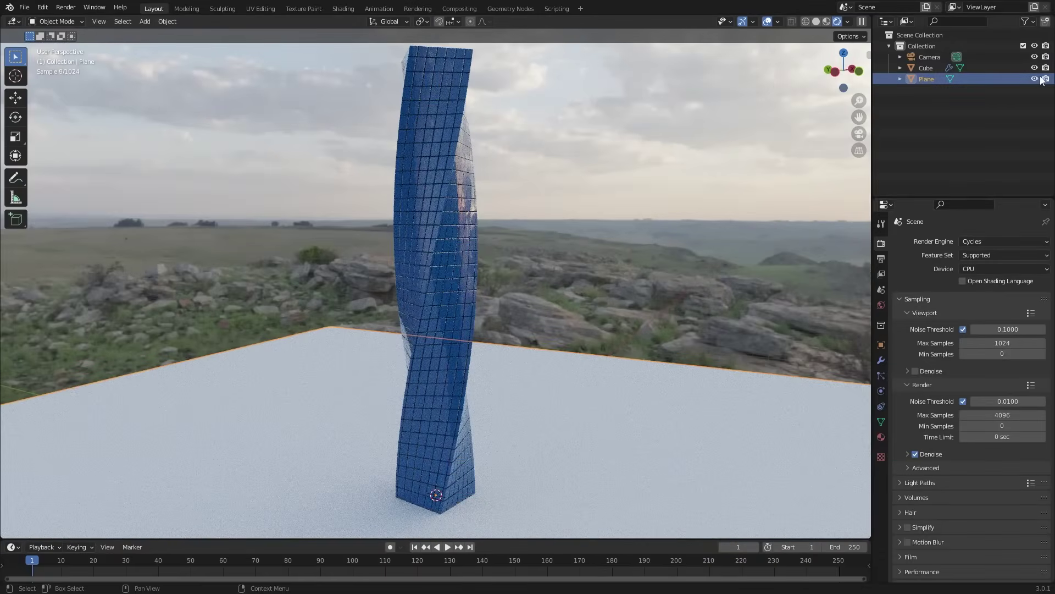
left_click(1035, 80)
middle_click_drag(571, 424, 587, 362)
scroll(547, 454, "up", 5)
middle_click_drag(546, 454, 533, 404)
key("ctrl+alt+KP_0")
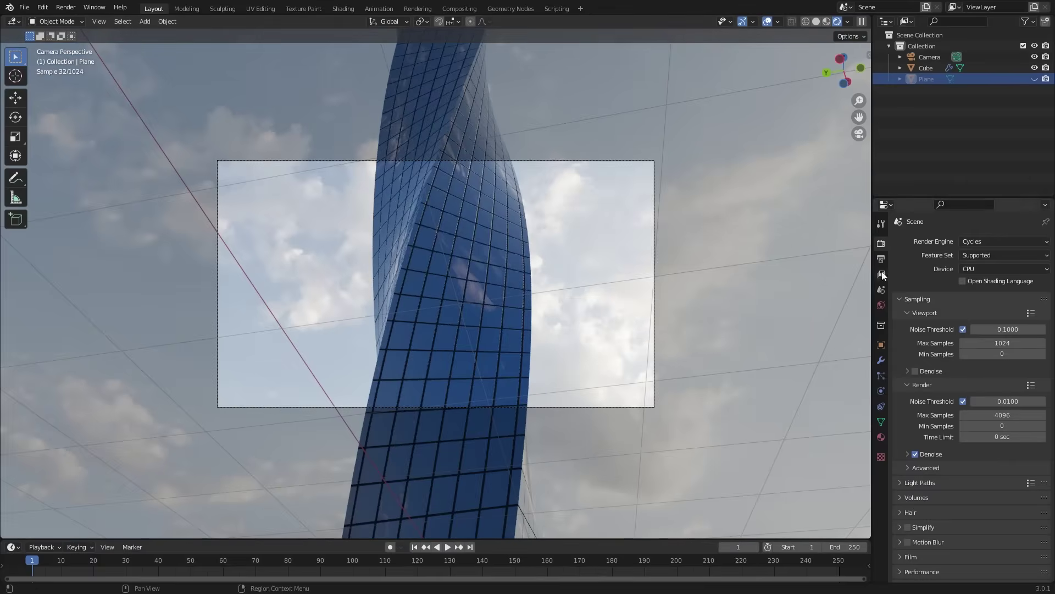
Set the Cycles device to GPU Compute and the output resolution to 1080 by 1920 px
left_click(971, 269)
left_click(968, 292)
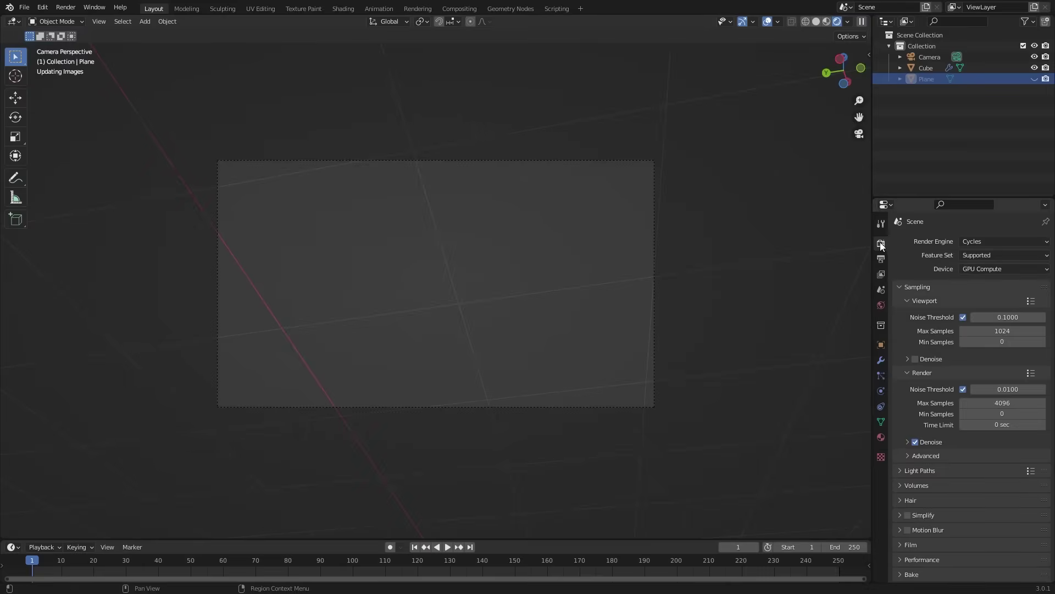
left_click(882, 259)
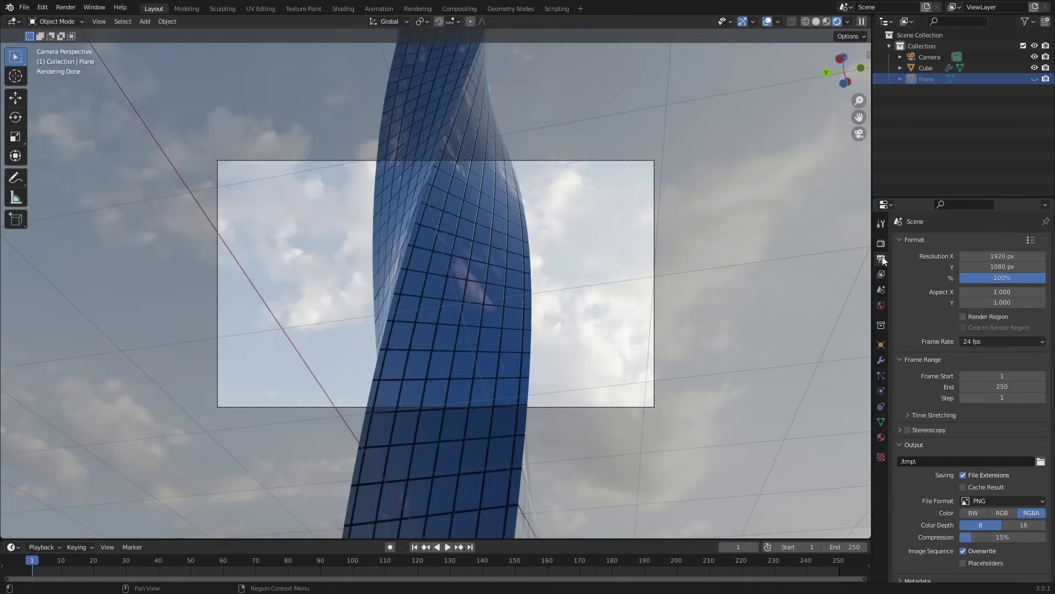
left_click(995, 256)
type("1080")
key("Tab")
type("1920")
key("Return")
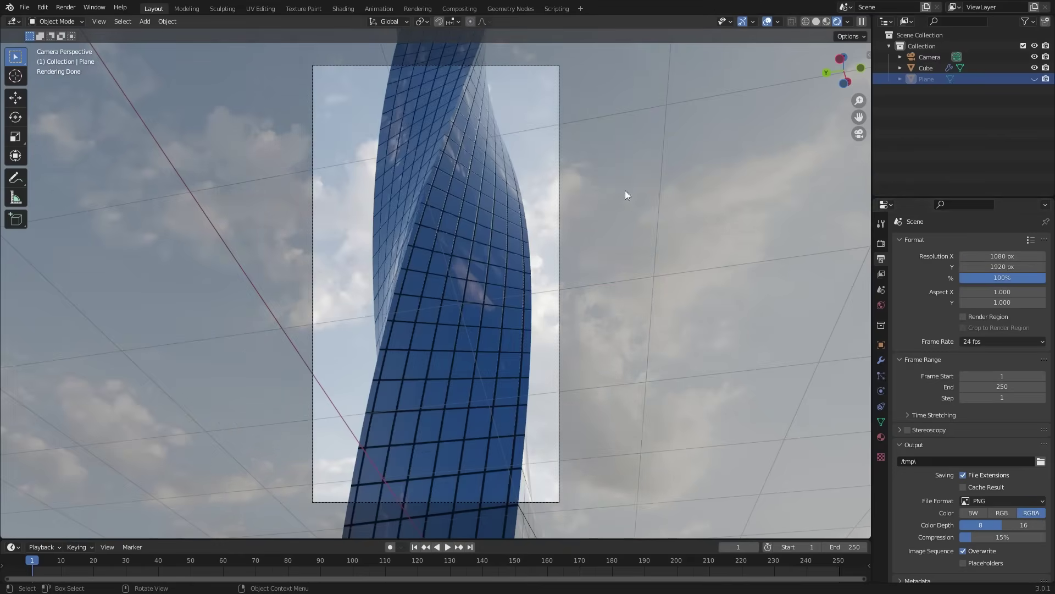
Define a render region around the whole camera frame
scroll(392, 302, "down", 3)
scroll(589, 388, "up", 2)
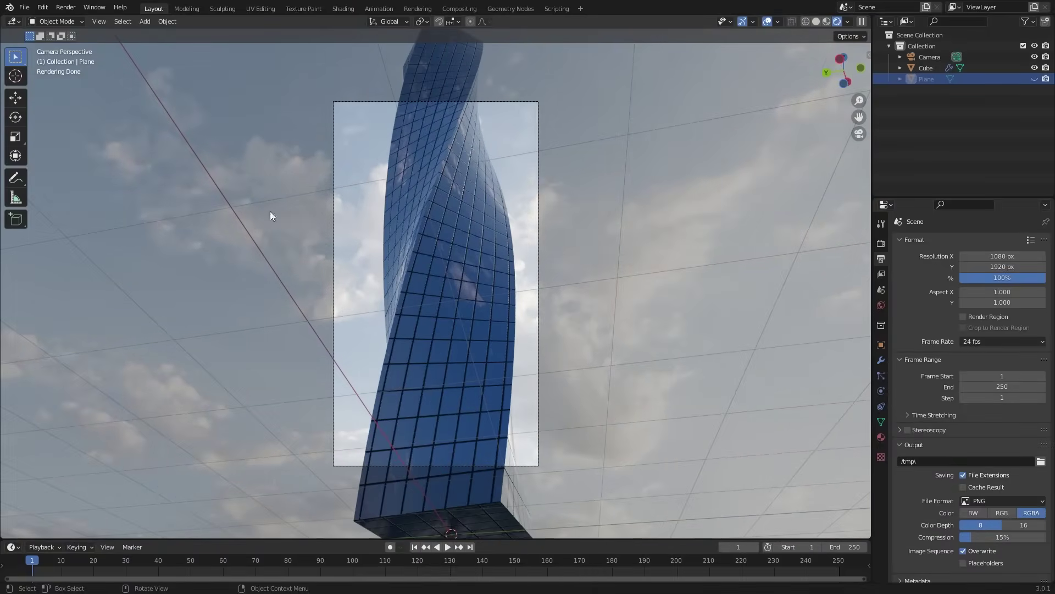
key("ctrl")
key("ctrl+b")
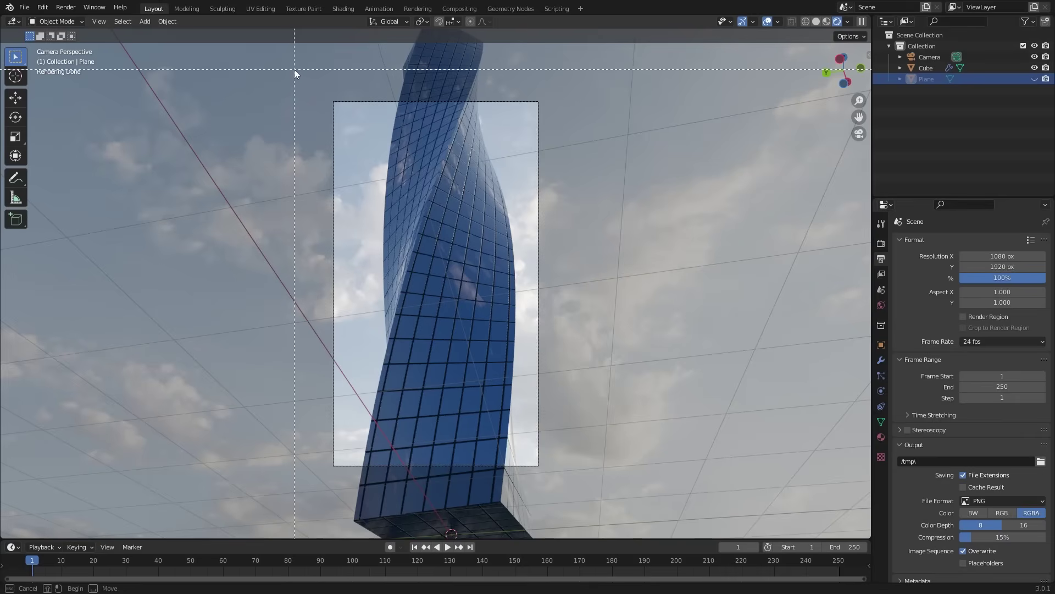
left_click_drag(296, 71, 626, 488)
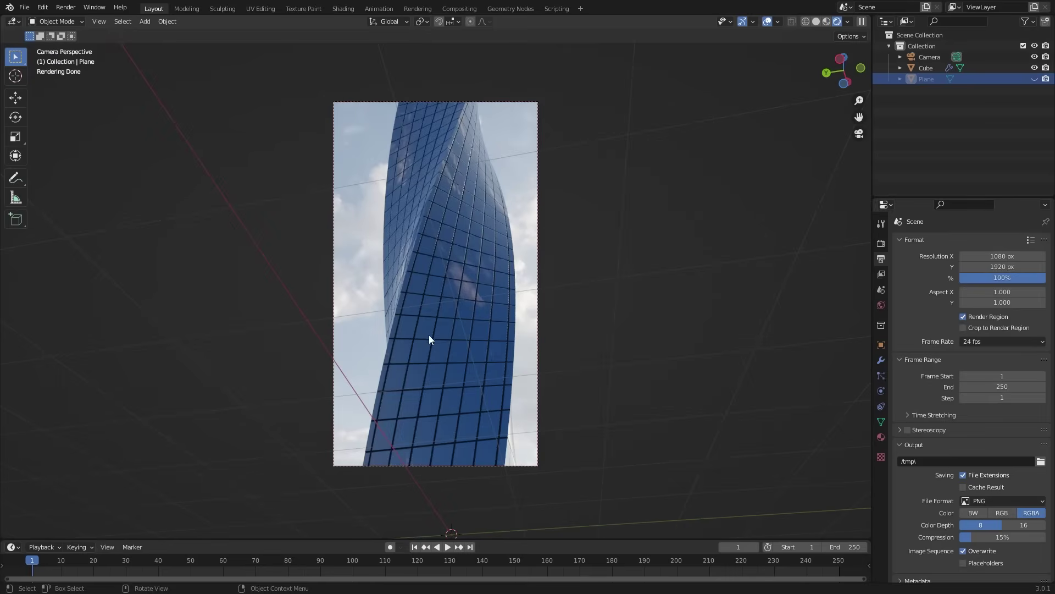
Duplicate the twisted tower and place the copy beside the original along the Y axis
middle_click_drag(427, 341, 461, 424)
left_click(443, 326)
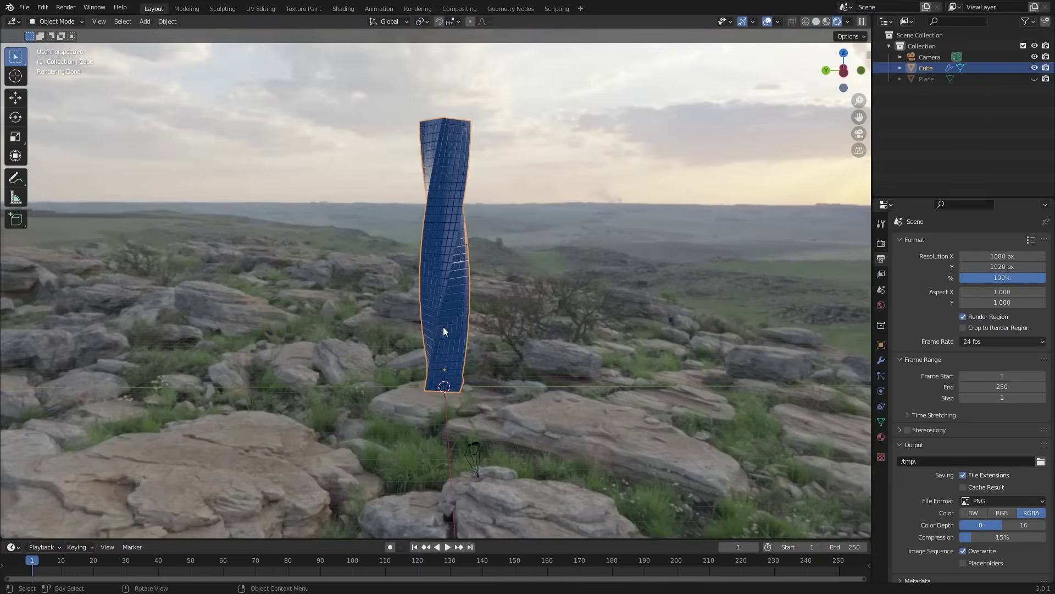
key("shift+d")
key("x")
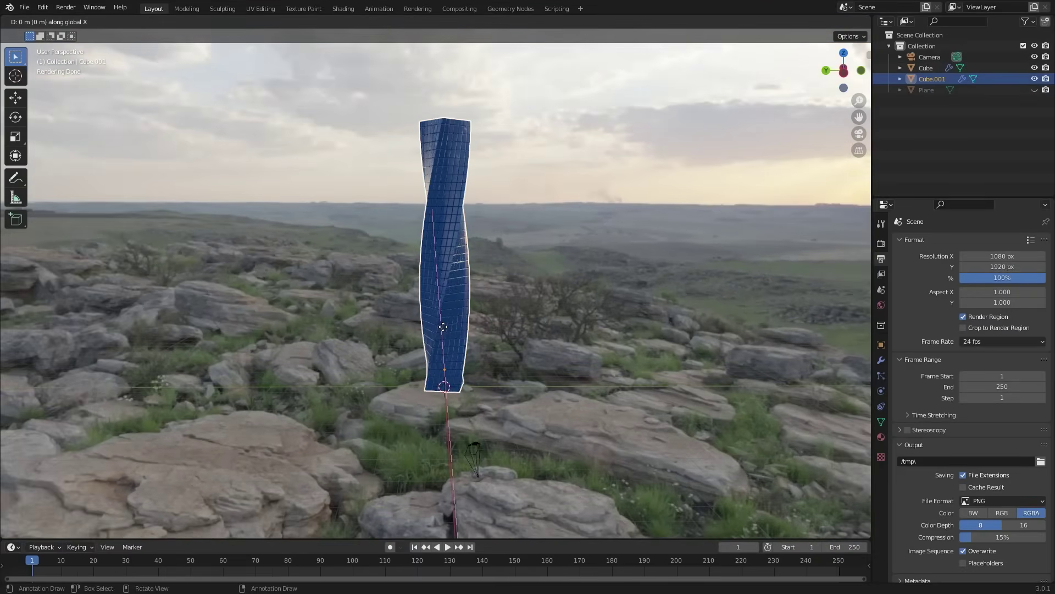
key("y")
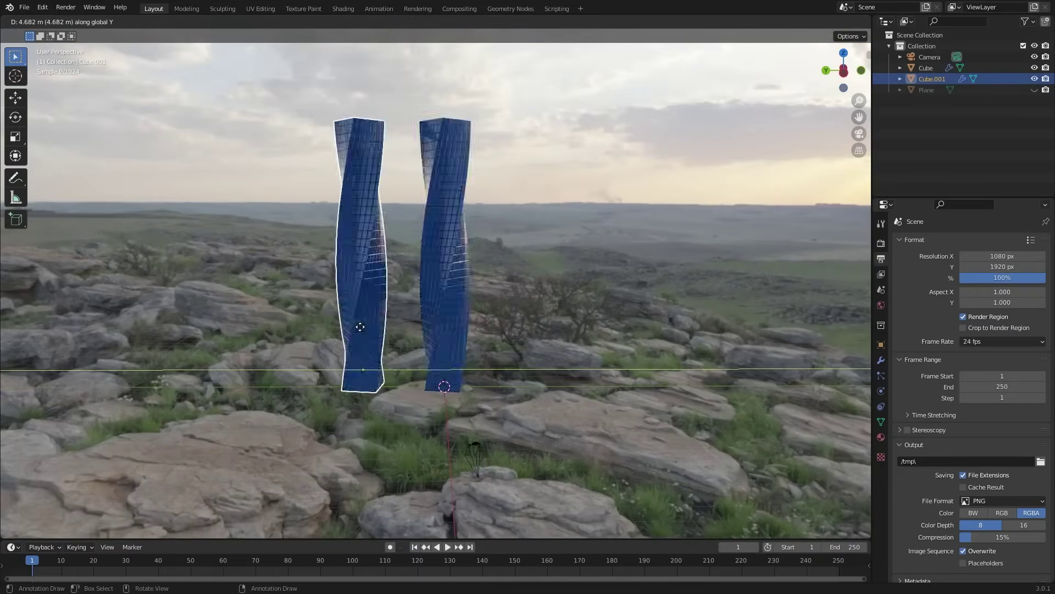
left_click(350, 327)
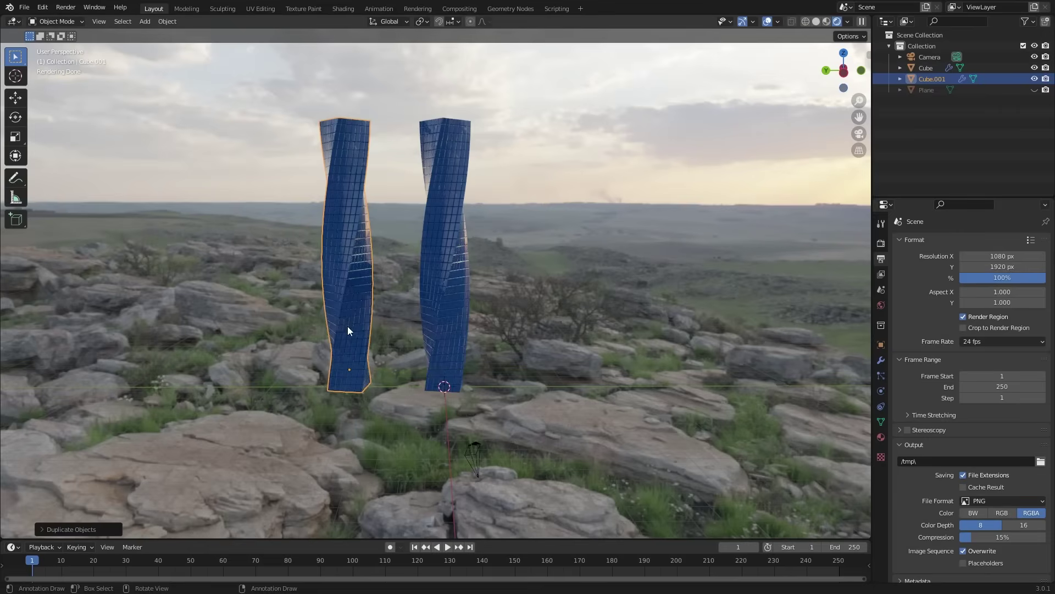
Remove the SimpleDeform twist modifier from the duplicated tower and return to the camera view
left_click(881, 360)
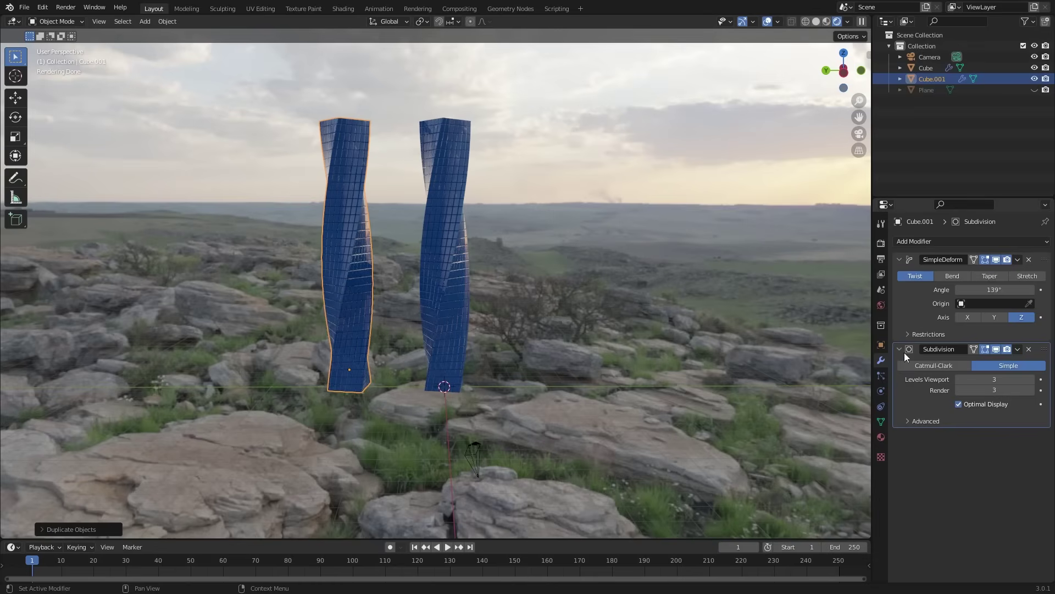
left_click(1029, 259)
middle_click_drag(842, 389, 813, 403)
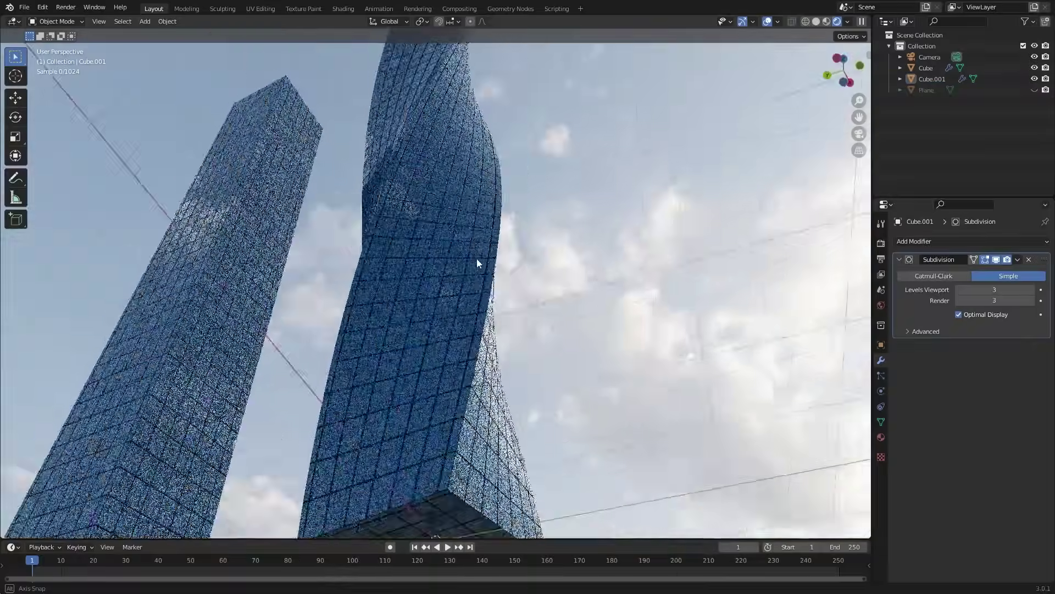
middle_click_drag(476, 259, 464, 290)
key("KP_0")
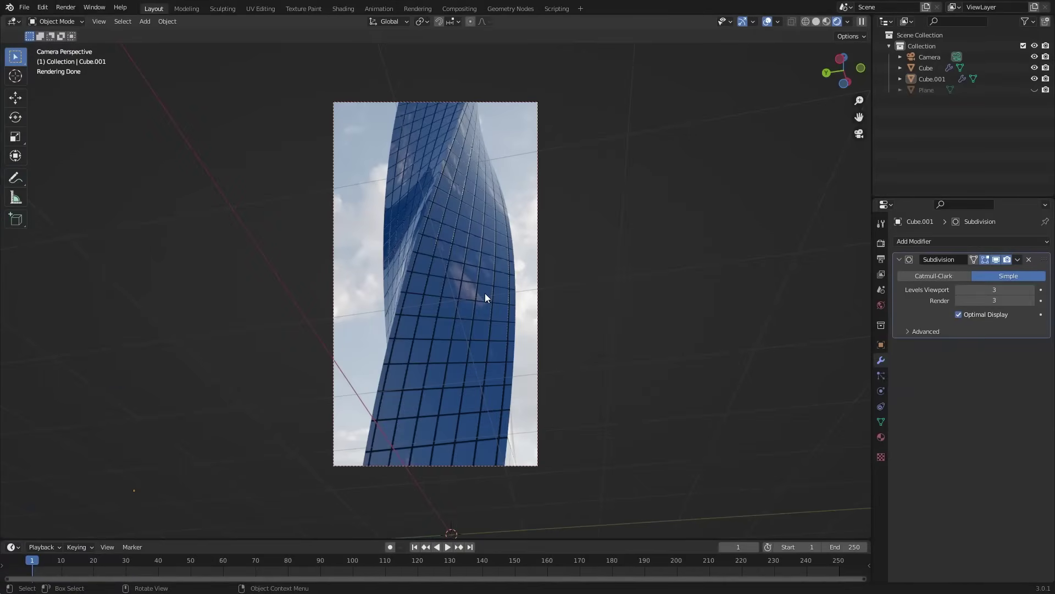
Try moving the camera in walk navigation toward the straight tower, going forward, backward, sideways, down and up
key("shift+grave")
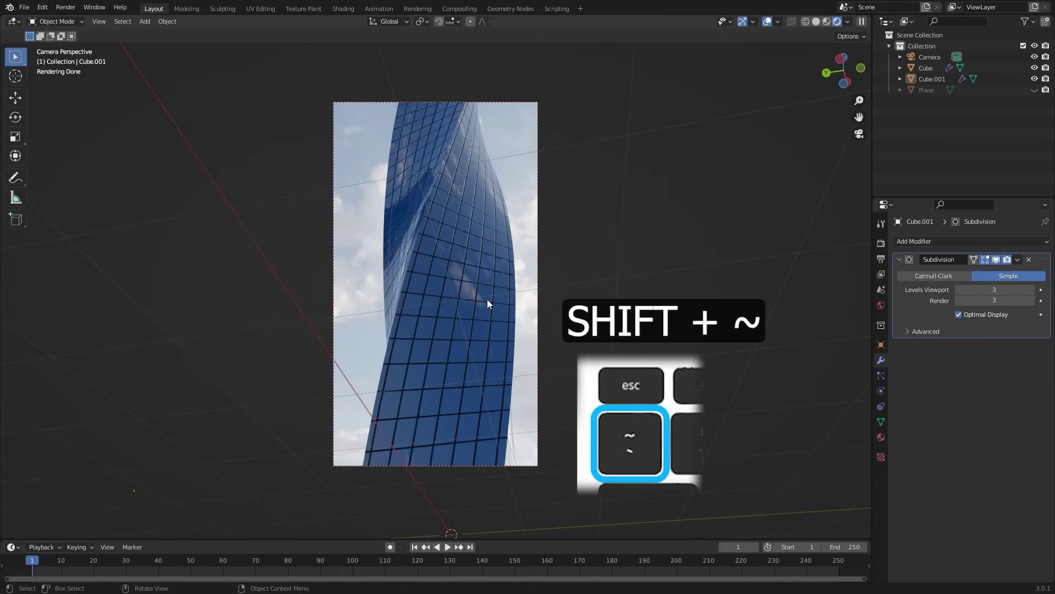
key("shift")
key("shift+grave")
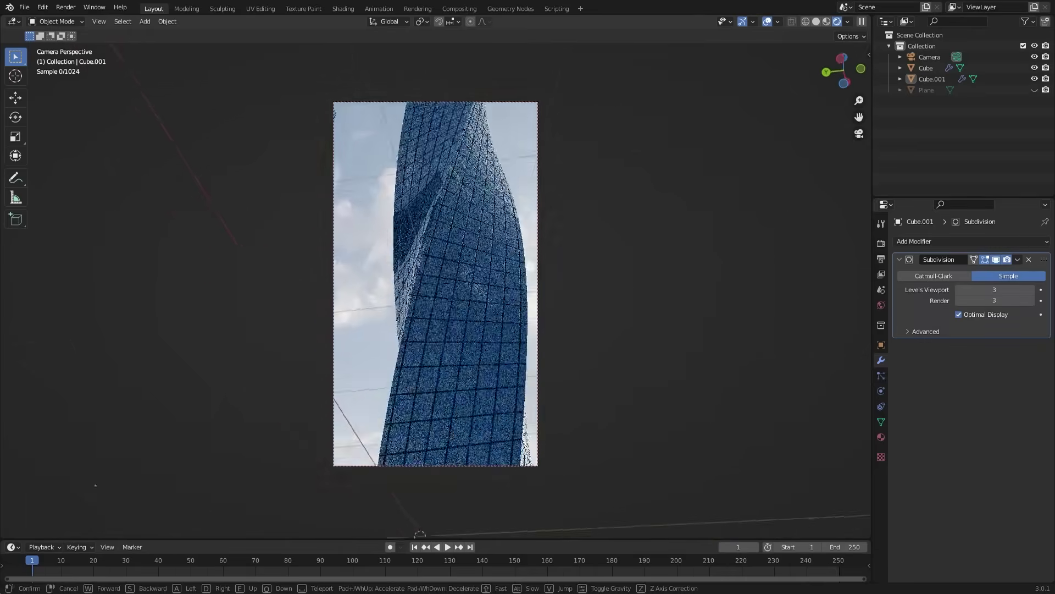
key("w")
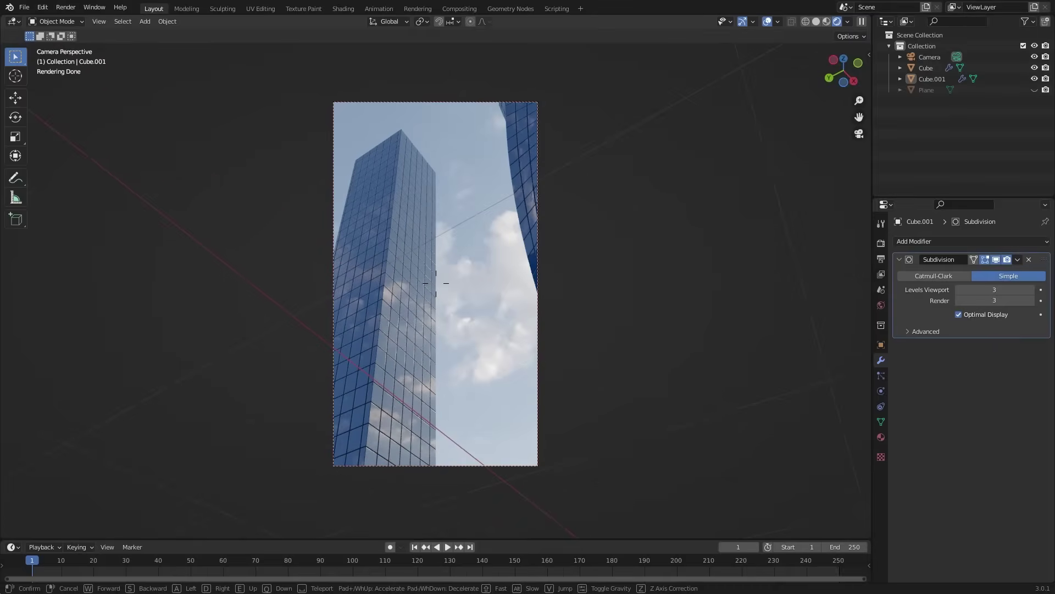
key("s")
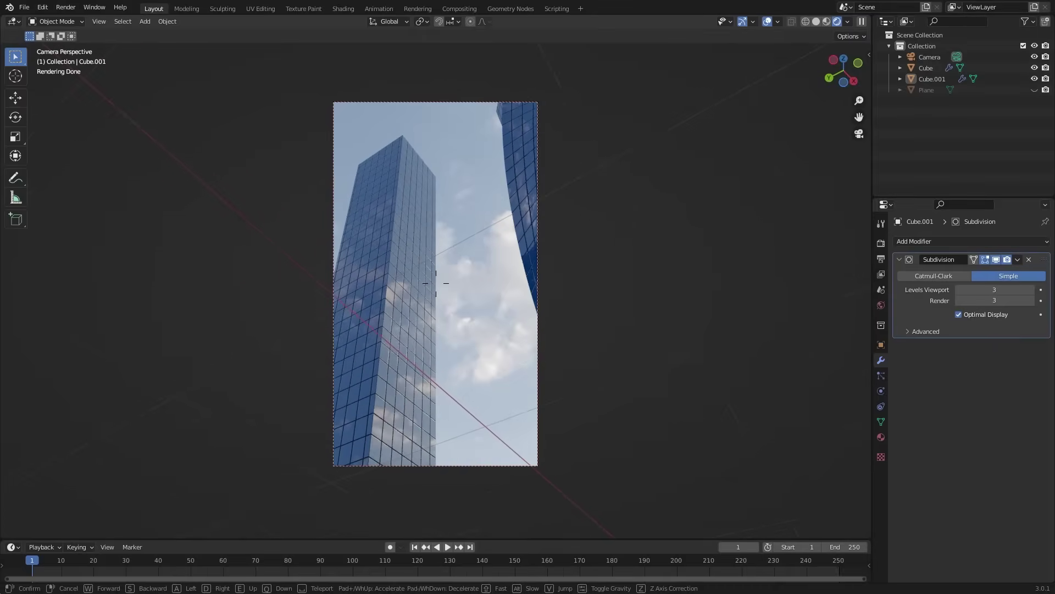
key("a")
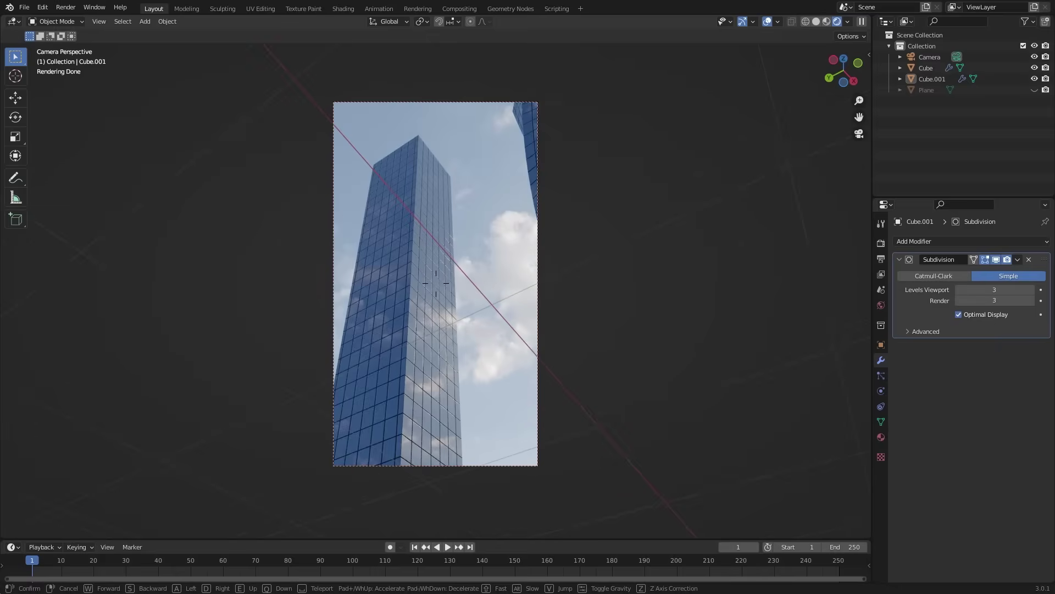
key("d")
key("q")
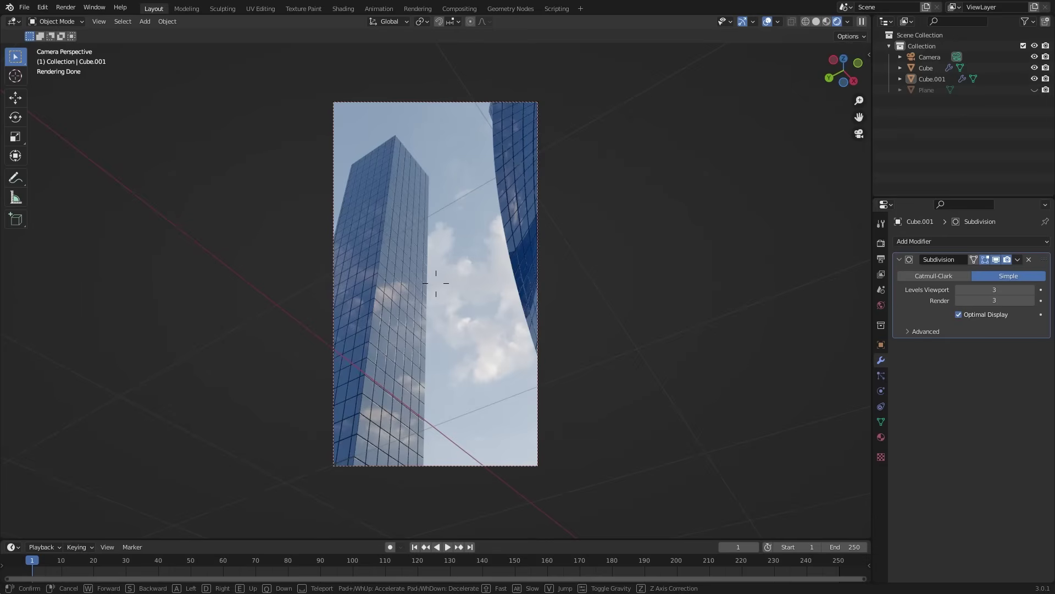
key("e")
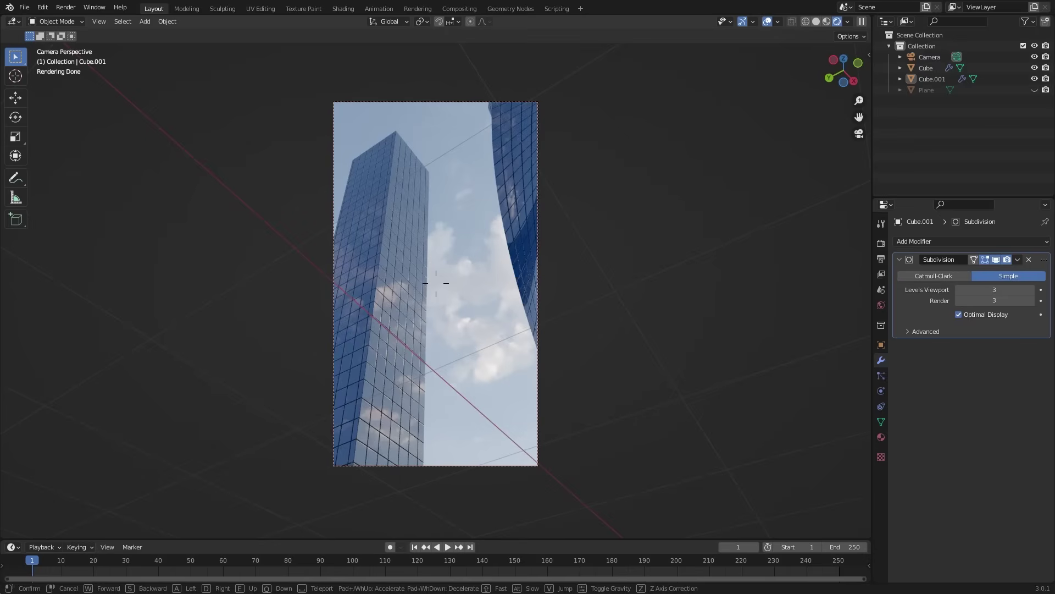
key("Escape")
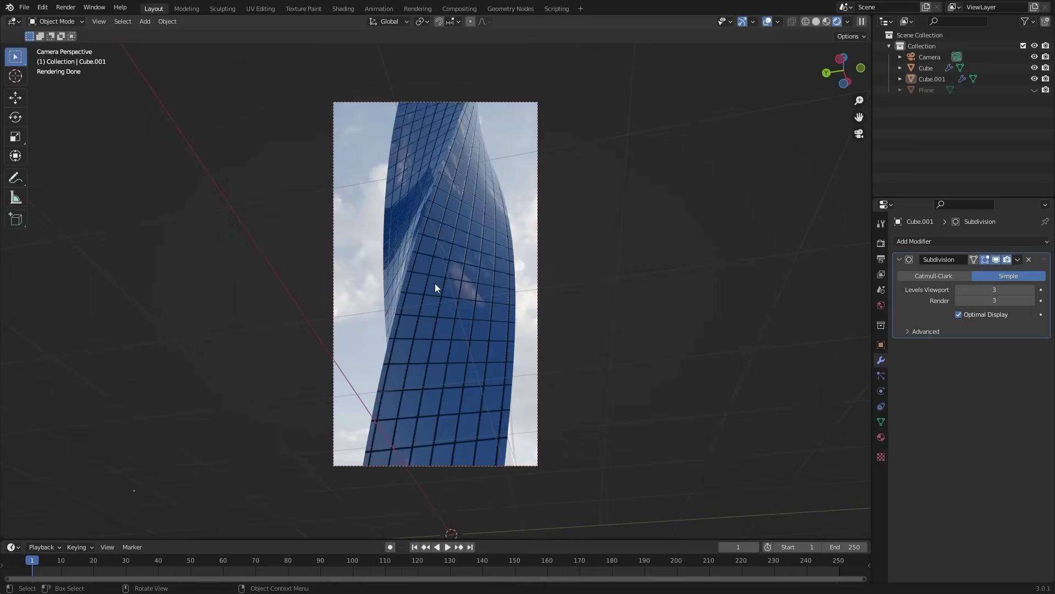
Turn on auto keying and put the playhead at frame 1 with playback stopped
left_click(390, 547)
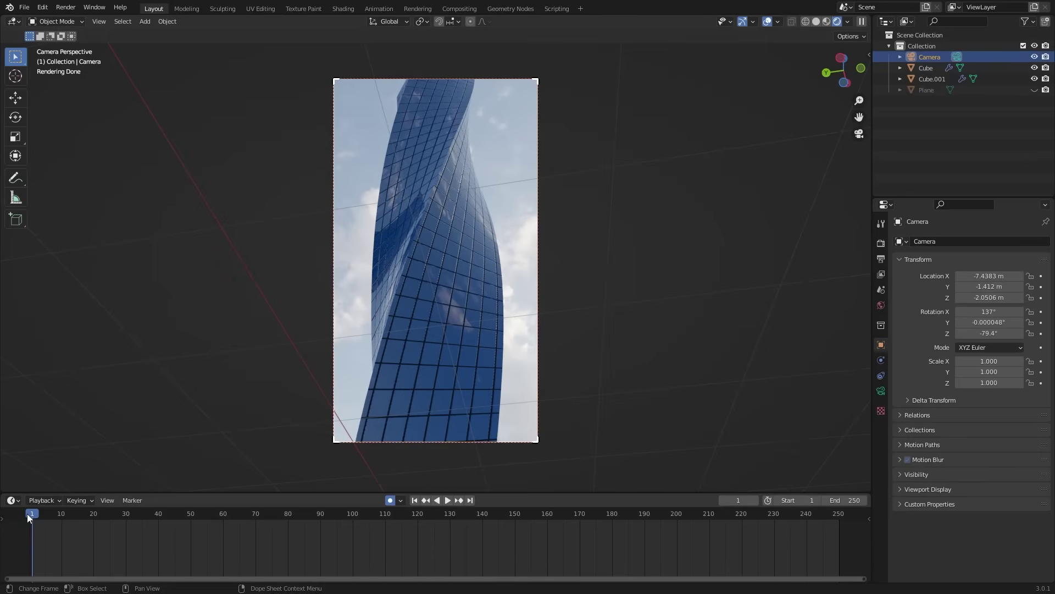
mouse_move(33, 514)
left_mouse_down()
mouse_move(836, 495)
mouse_move(843, 504)
mouse_move(32, 530)
left_mouse_up()
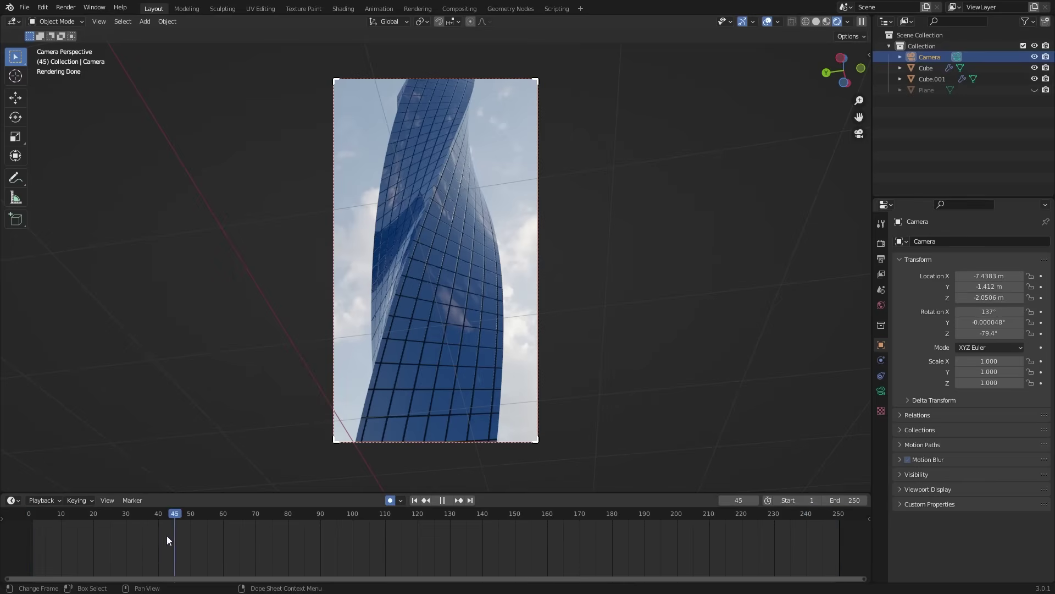
left_click_drag(93, 537, 16, 536)
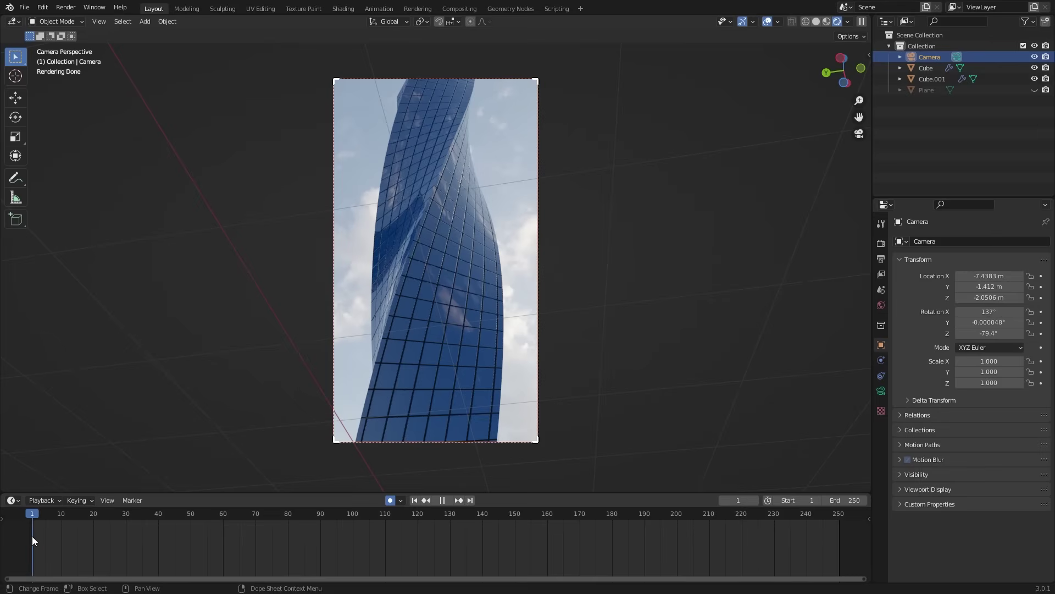
key("space")
Set the timeline's end frame to 1000
left_click(854, 501)
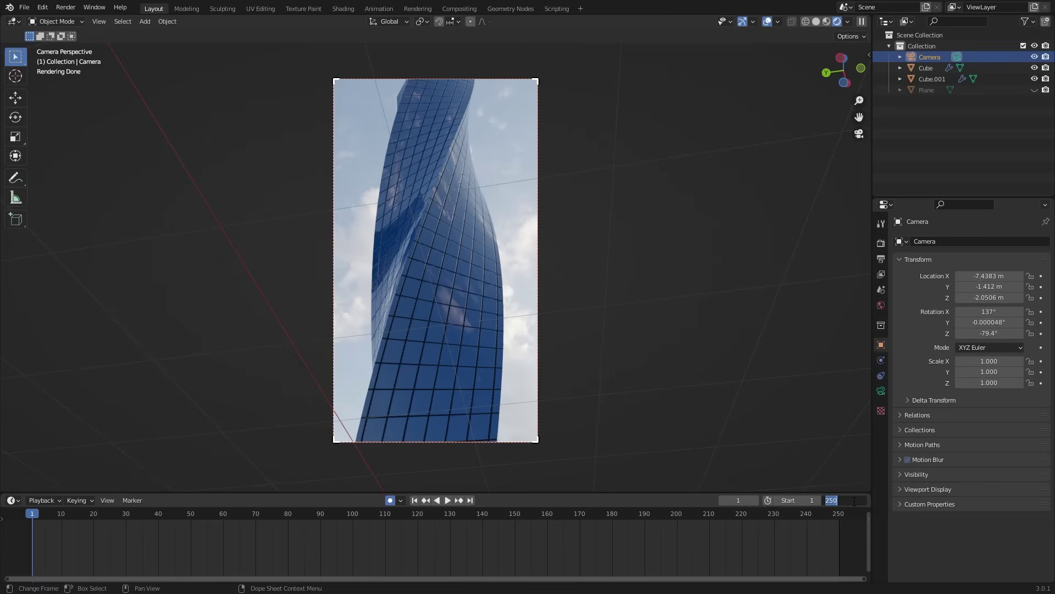
type("1000")
key("Return")
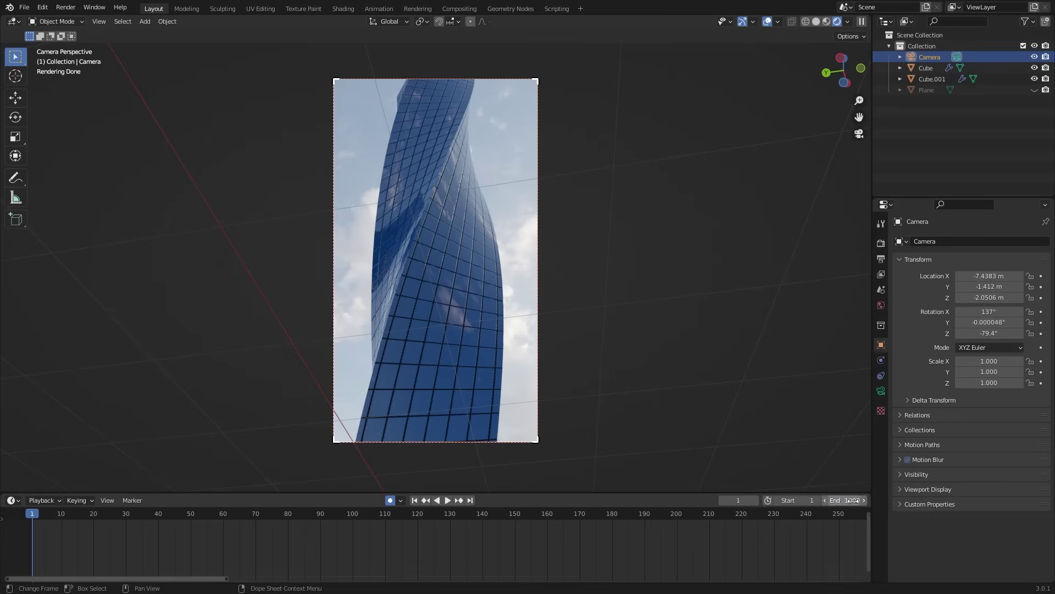
Tilt the camera down toward the twisted tower's base and move both towers down along Z until the base drops below the frame
key("shift+grave")
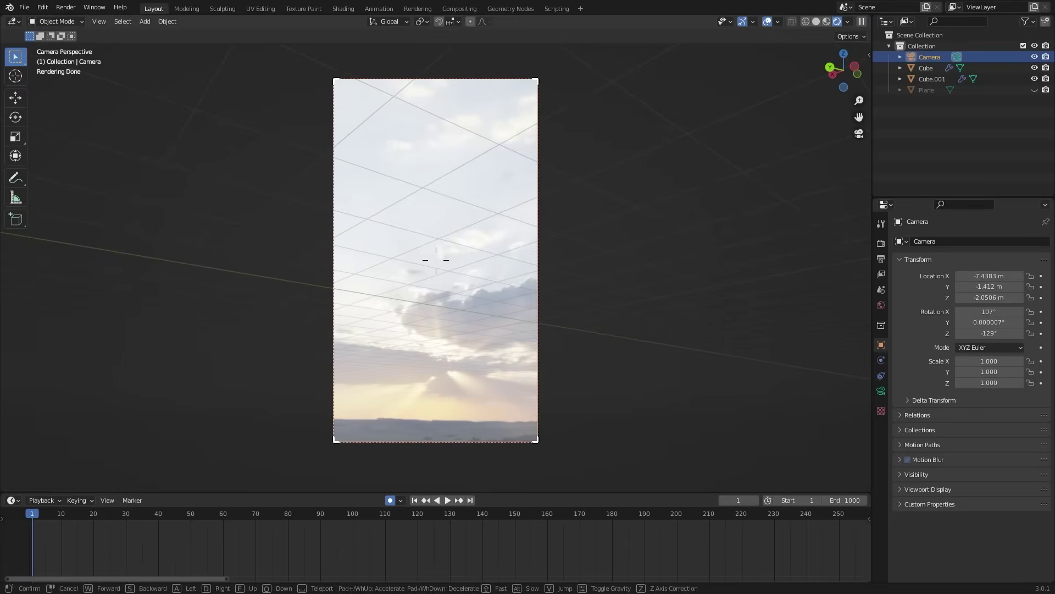
left_click(436, 260)
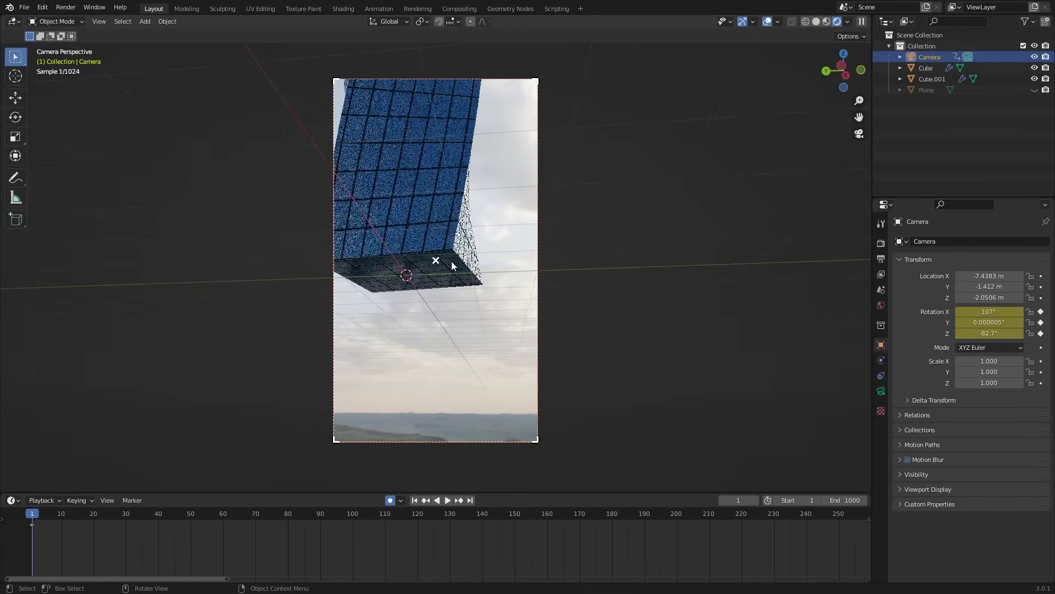
left_click(427, 215)
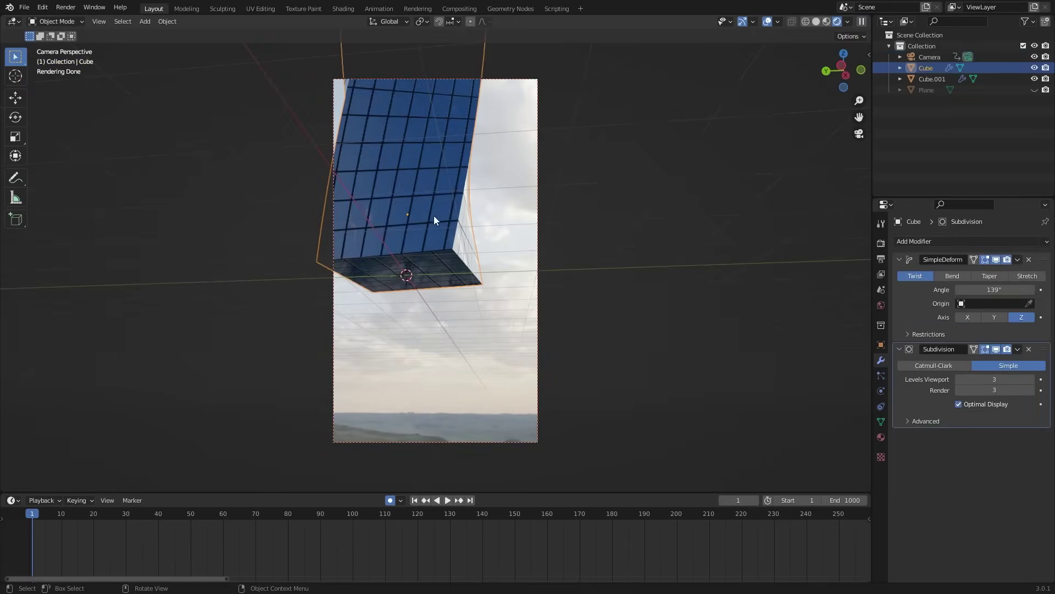
left_click(929, 79)
key("KP_0")
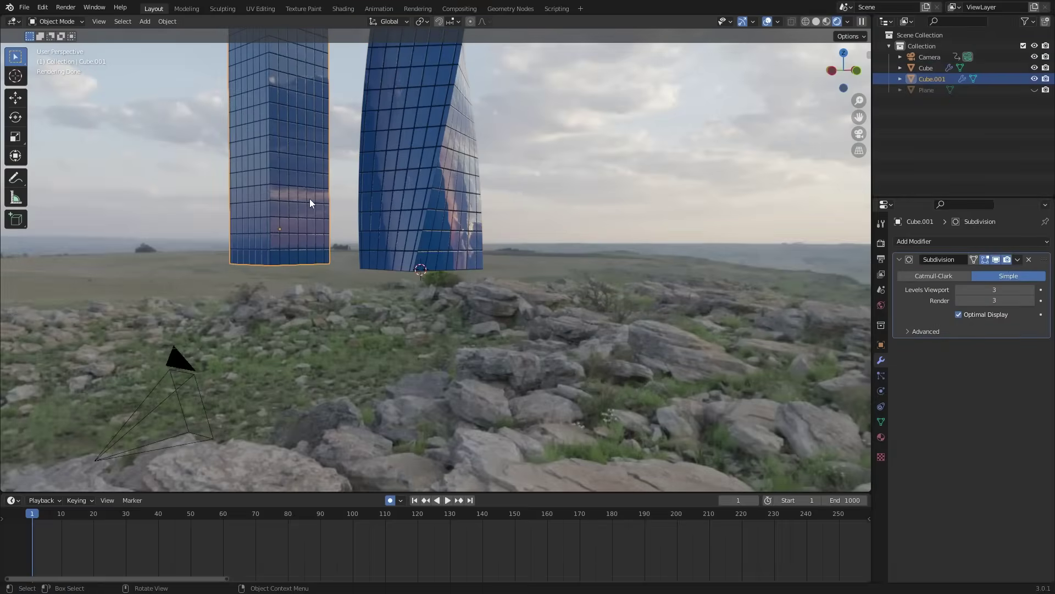
left_click(397, 195, "shift")
key("KP_0")
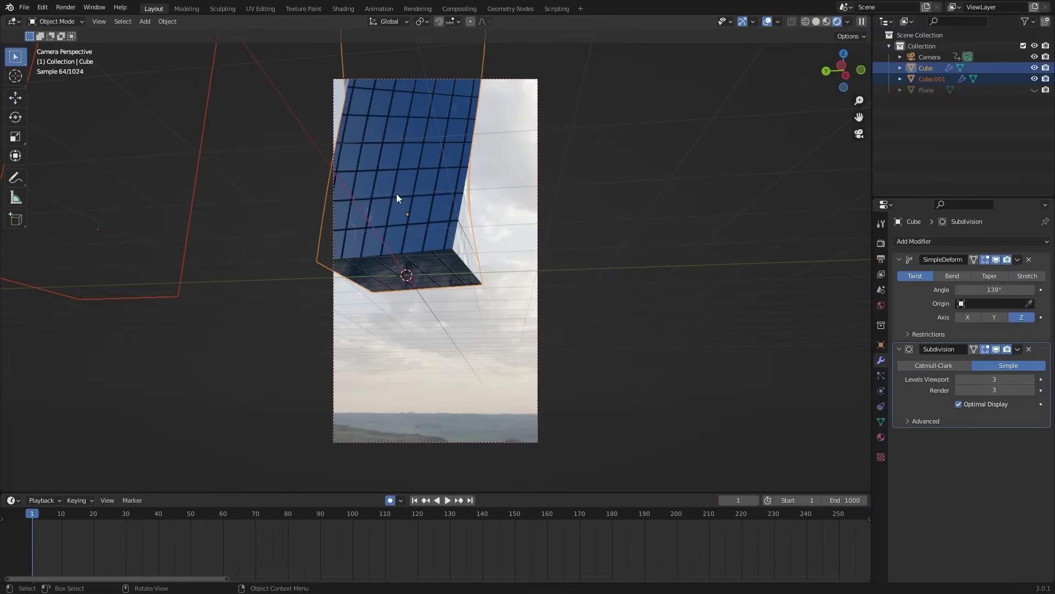
key("g")
key("z")
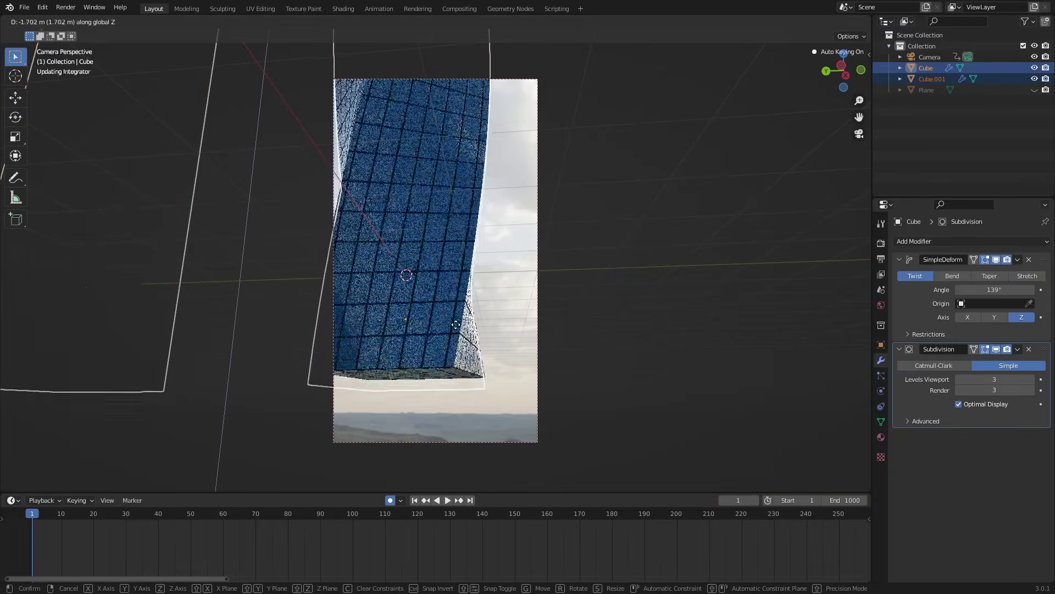
left_click(460, 371)
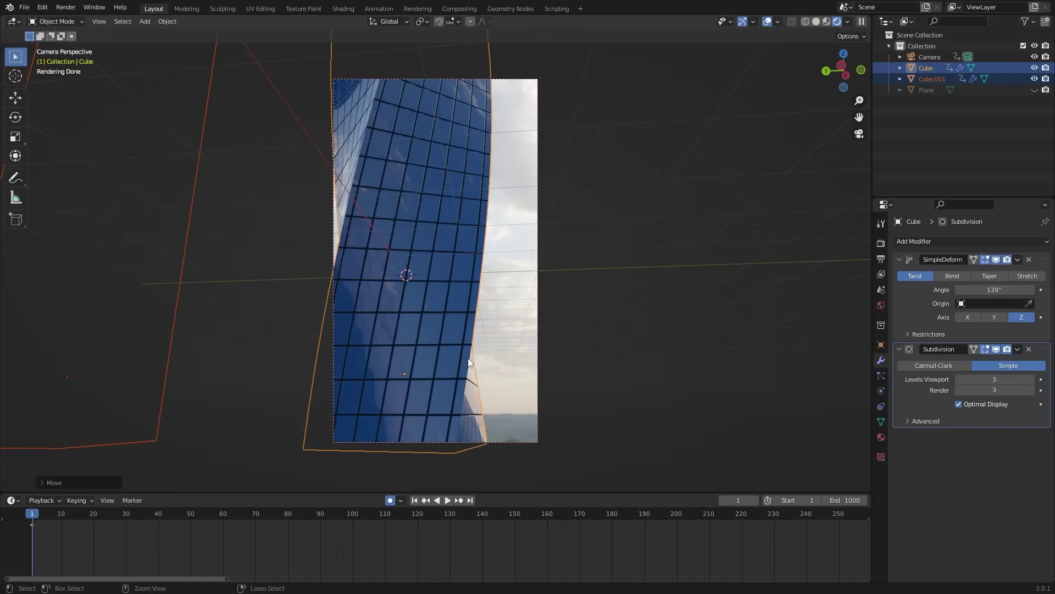
Delete the hidden plane from the scene collection
key("ctrl+a")
left_click(468, 363)
left_click(934, 90)
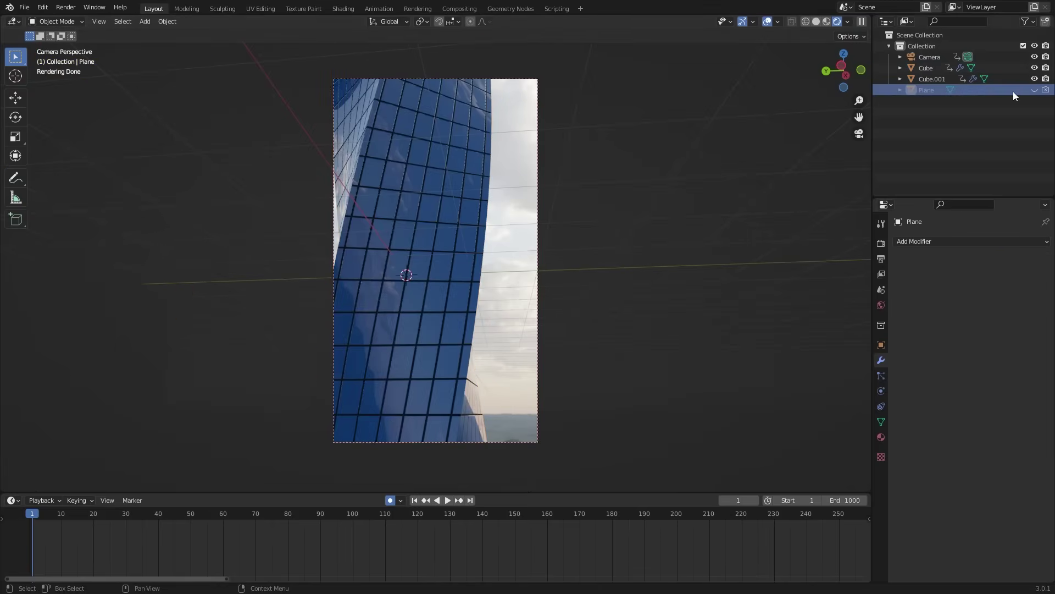
key("Delete")
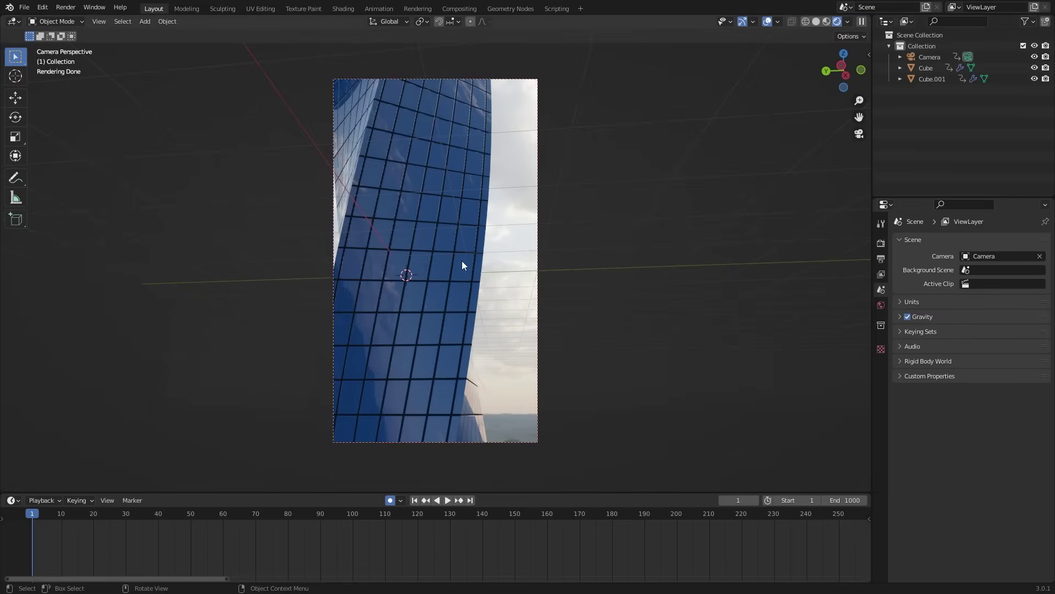
key("shift+grave")
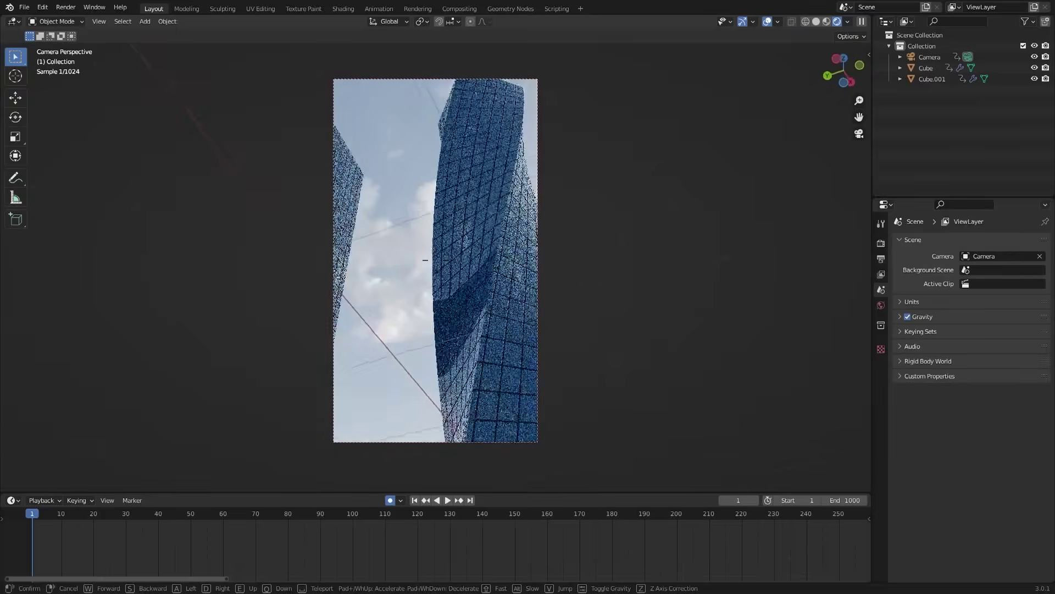
left_click(546, 264)
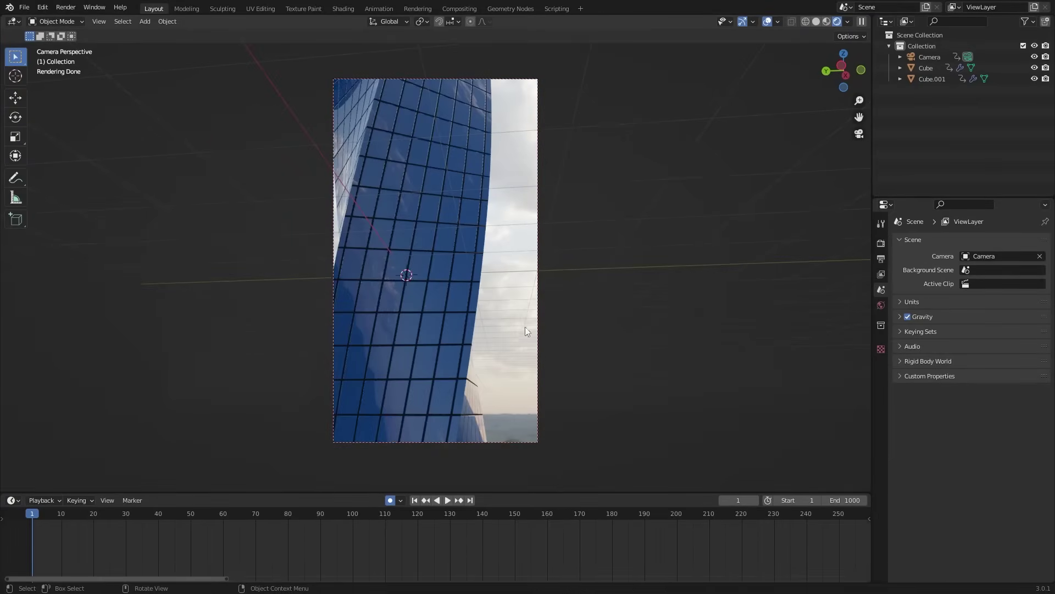
key("shift+grave")
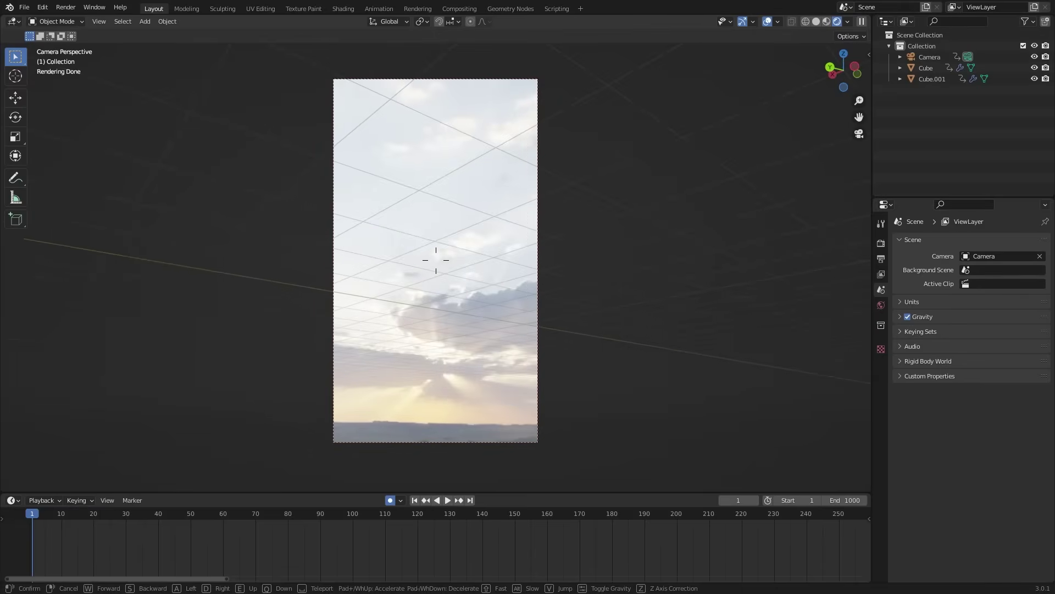
left_click(454, 433)
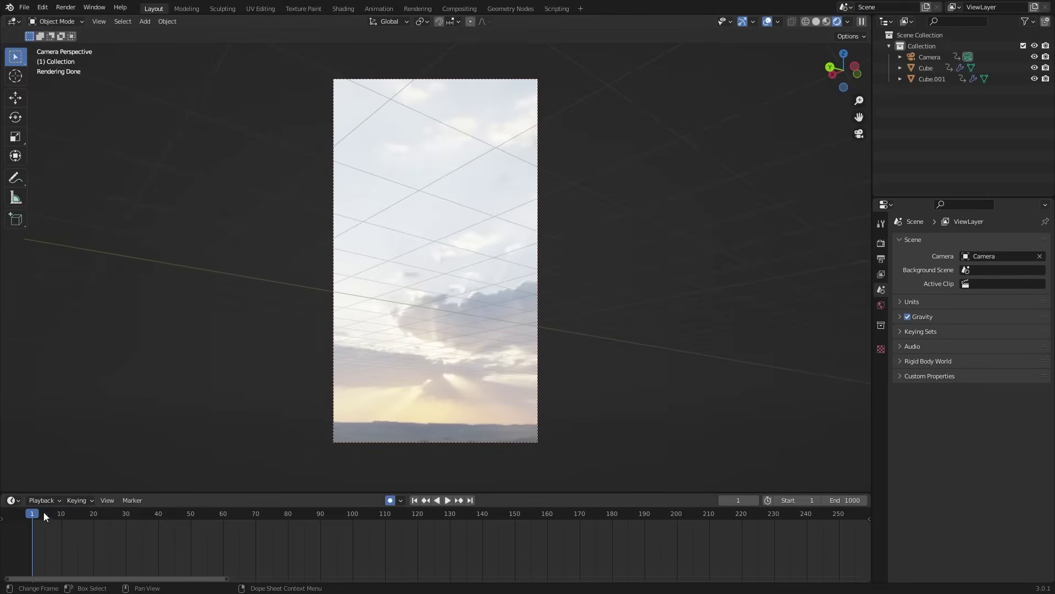
key("shift+grave")
key("Escape")
key("ctrl+z")
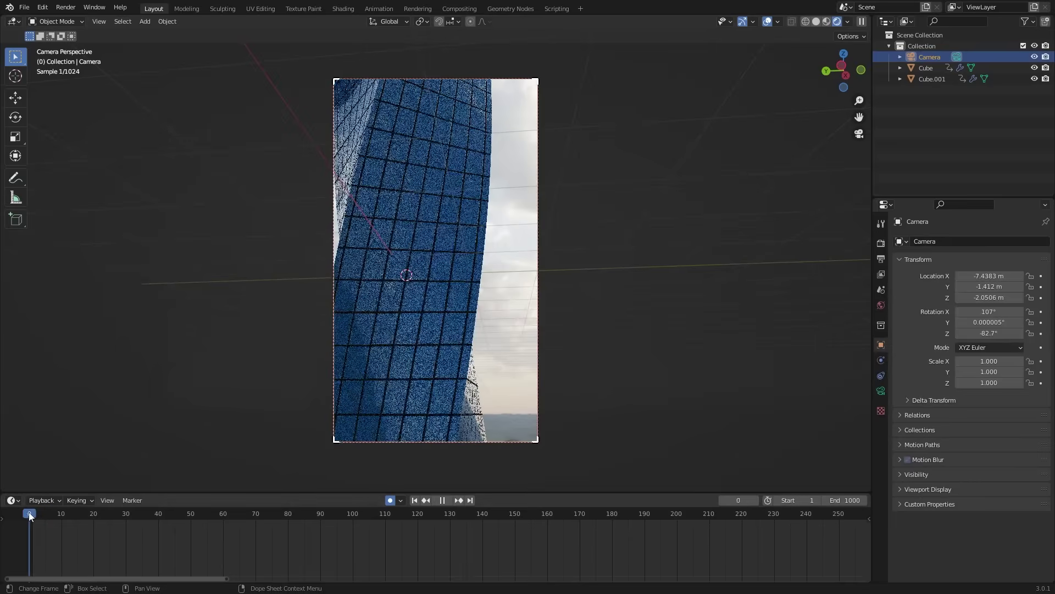
Record a keyframed camera move from the cloudy sky to the twisted tower using walk navigation during playback, ending with auto keying off
key("shift+grave")
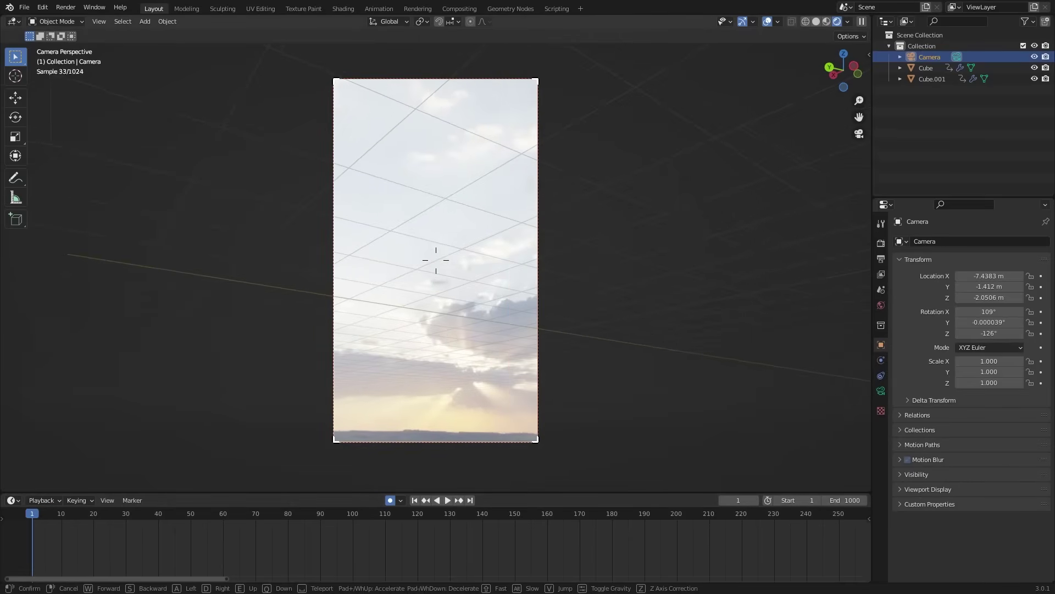
left_click(487, 311)
key("space")
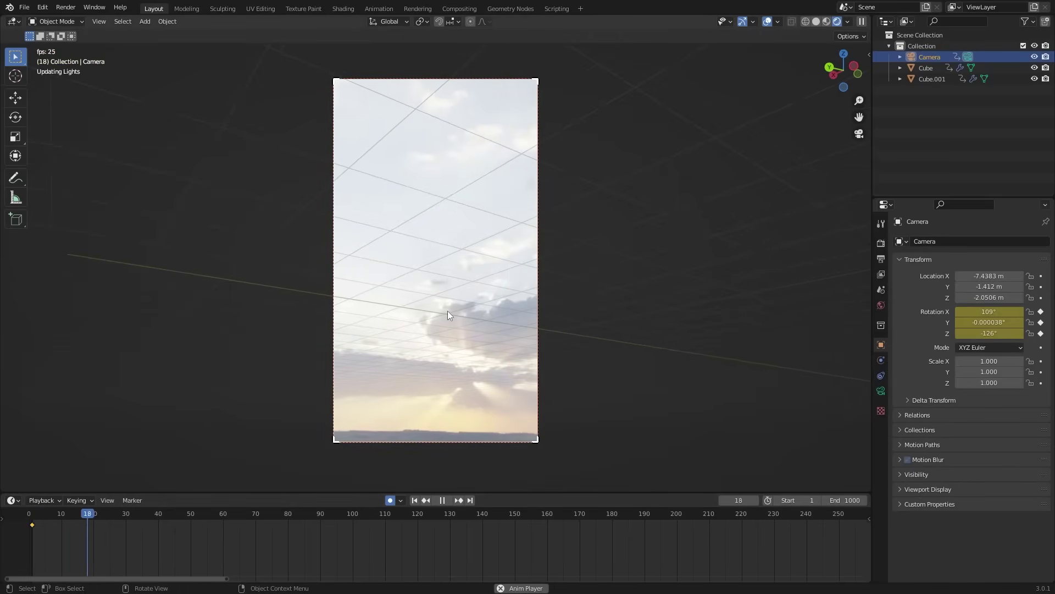
key("shift+grave")
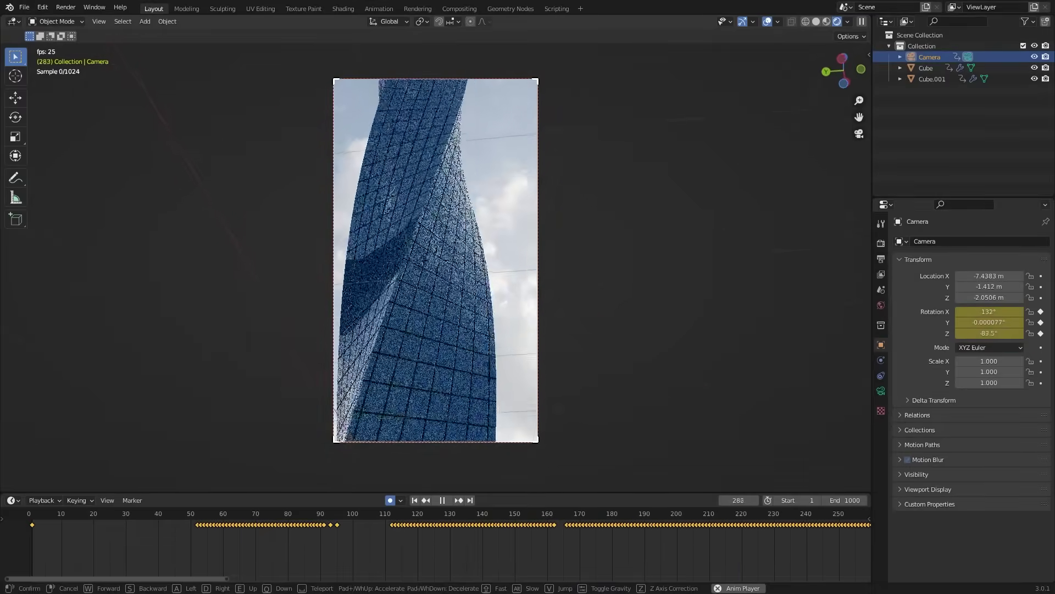
left_click(435, 260)
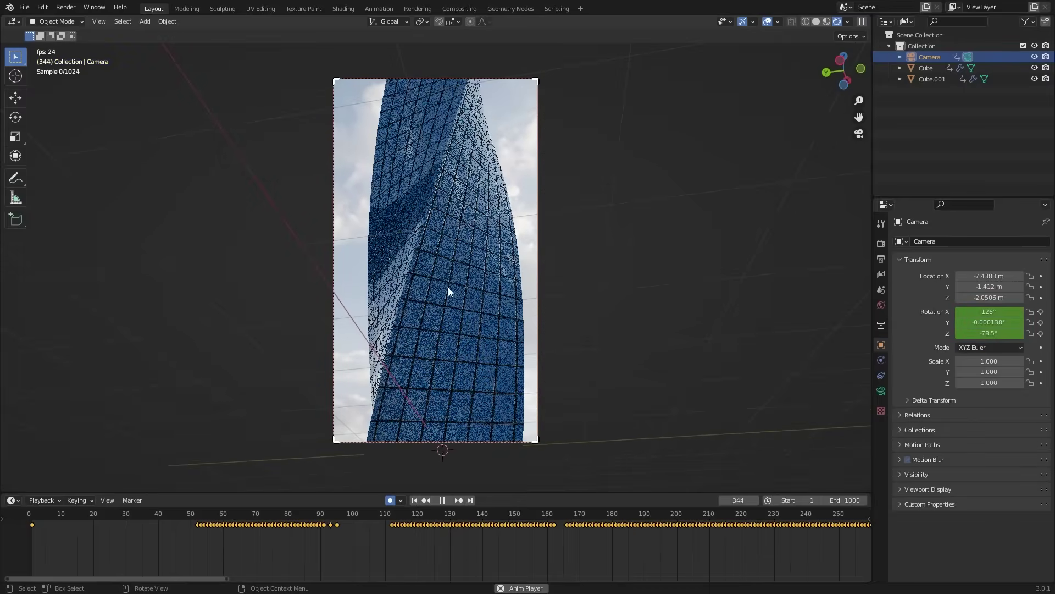
left_click(443, 499)
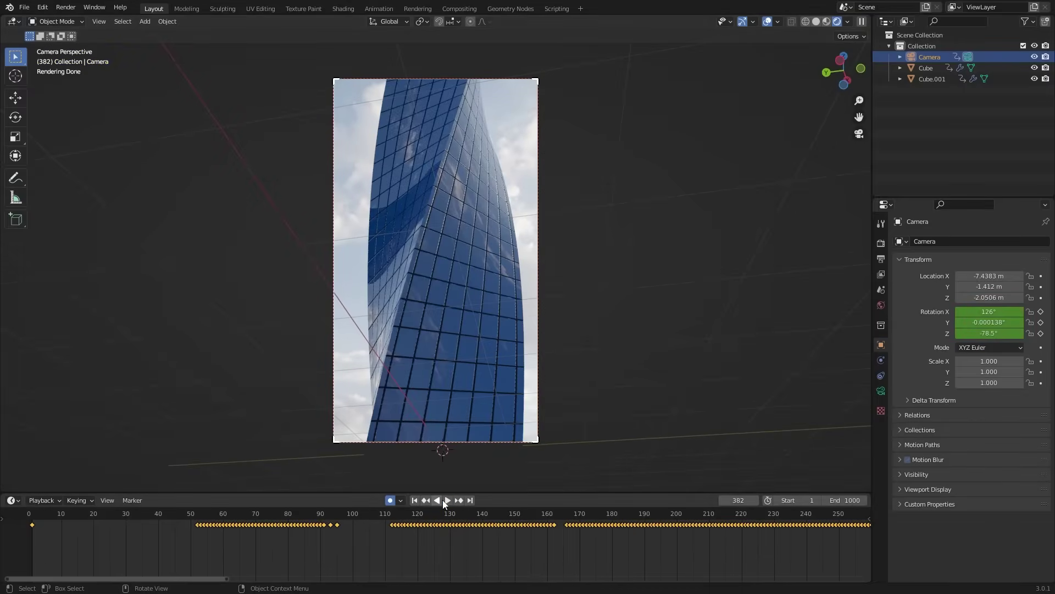
left_click(391, 499)
Set the timeline's end frame to 320, just past the last recorded camera keyframe, and park the playhead at frame 355
scroll(338, 539, "down", 5)
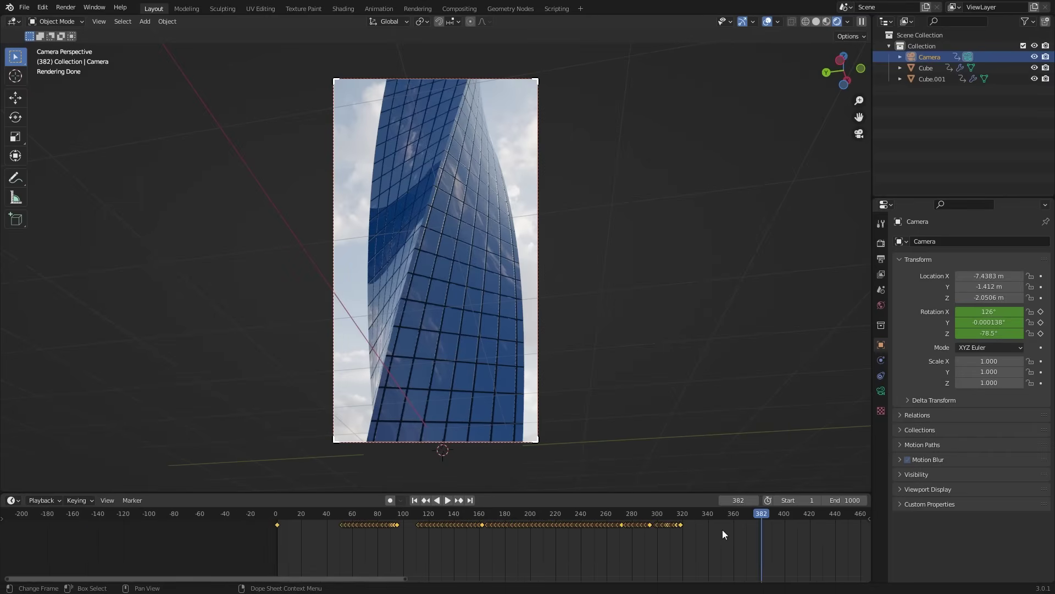
scroll(665, 516, "up", 2)
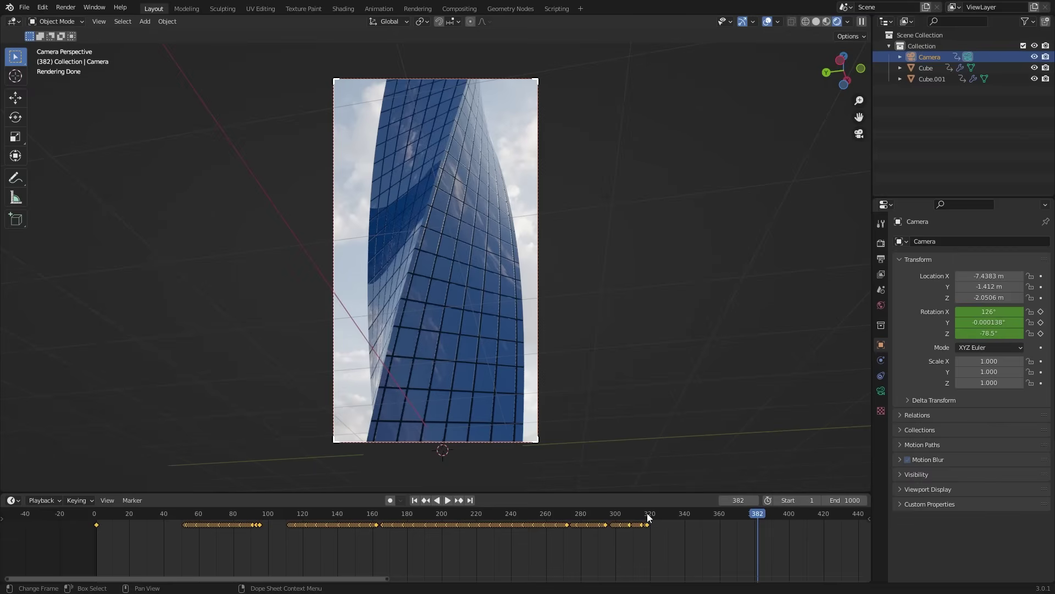
left_click_drag(648, 513, 635, 516)
key("space")
key("space")
left_click(651, 515)
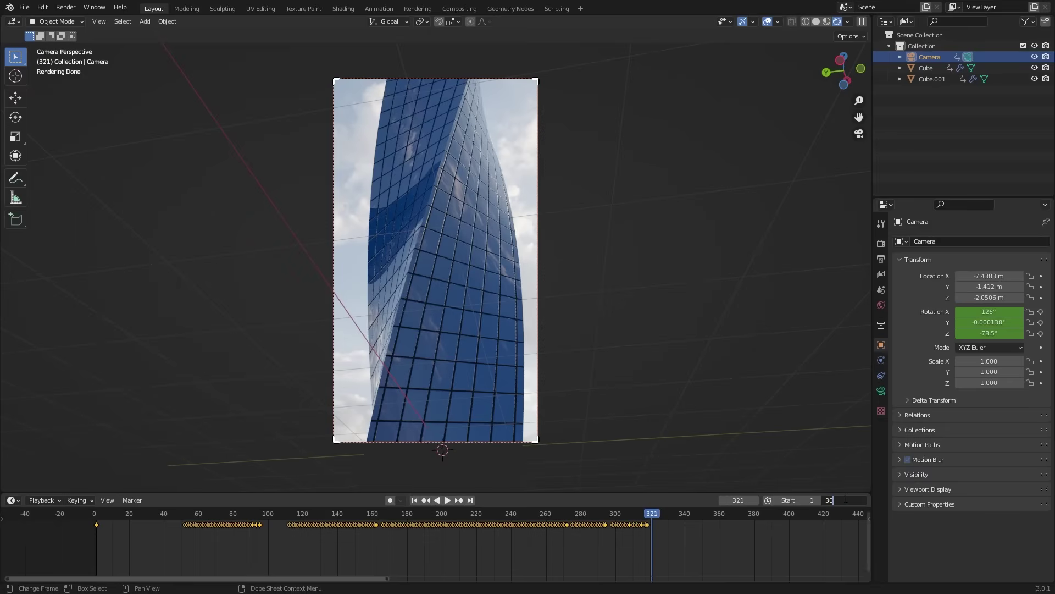
key("Return")
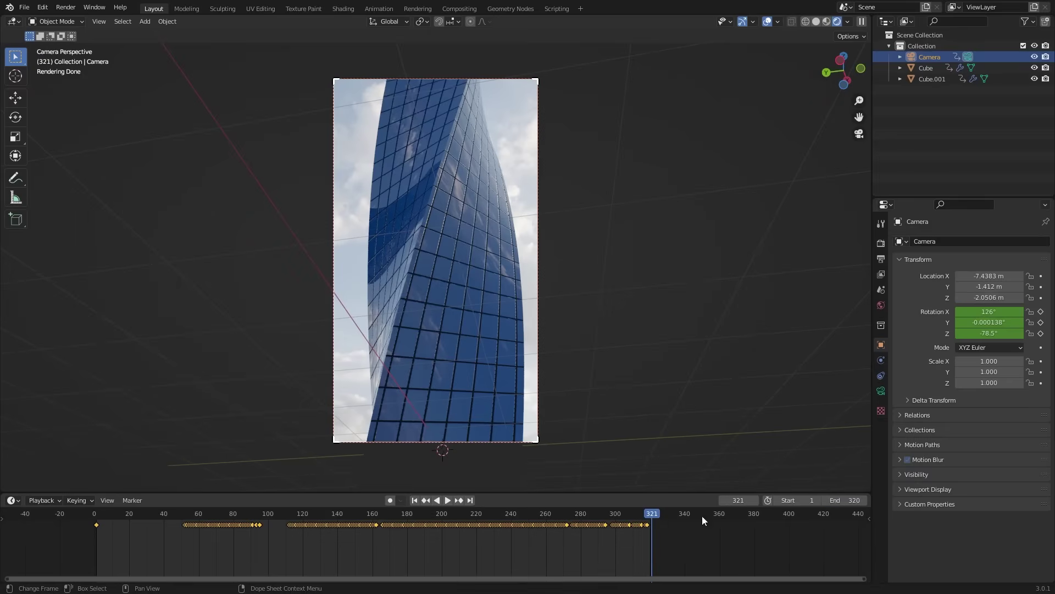
left_click(710, 516)
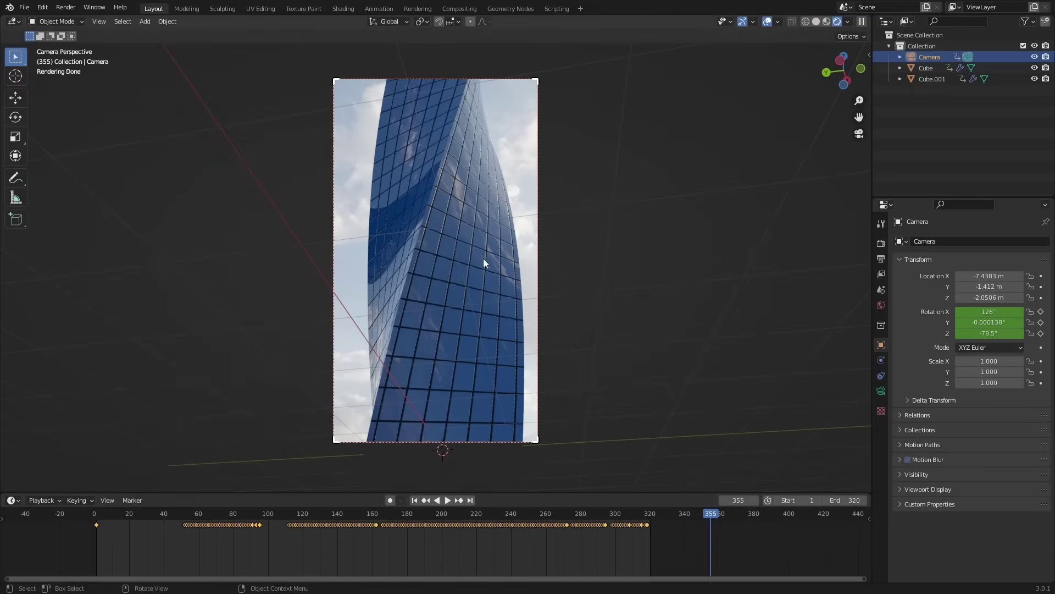
Switch the scene's render engine from Cycles to Eevee
left_click(881, 243)
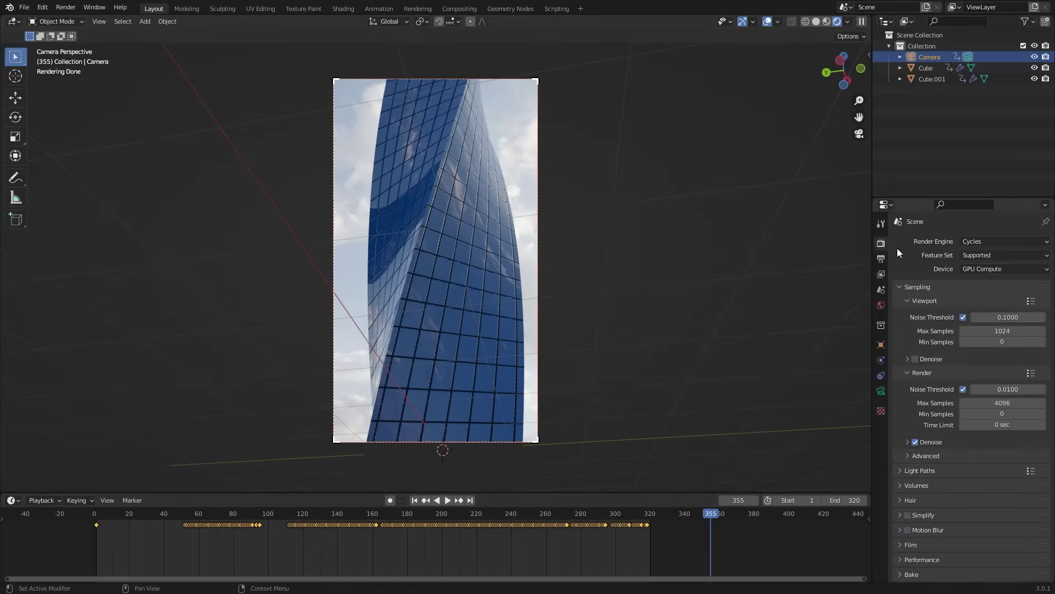
left_click(1011, 241)
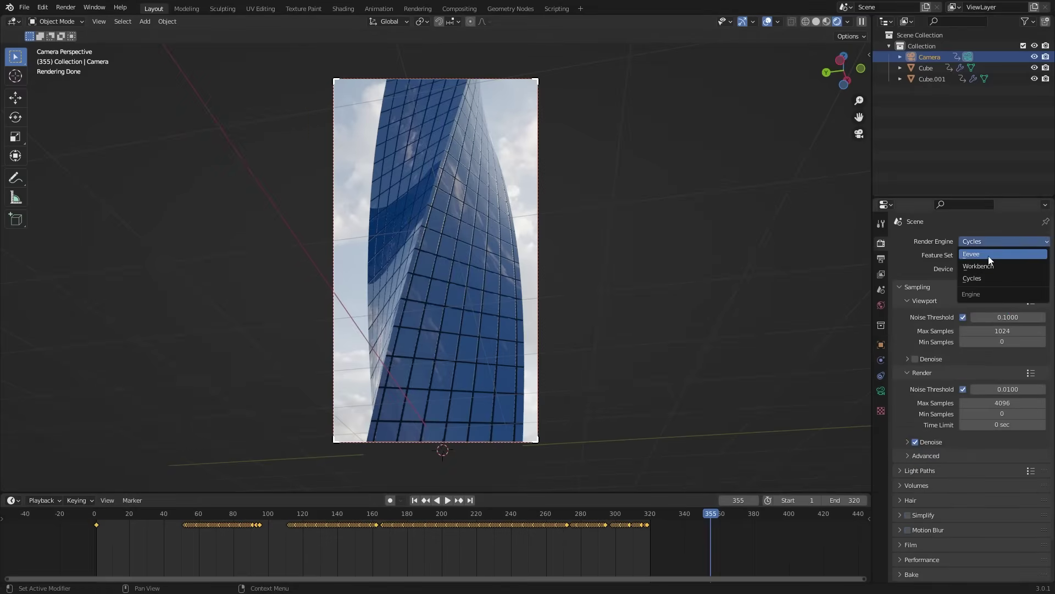
left_click(1000, 253)
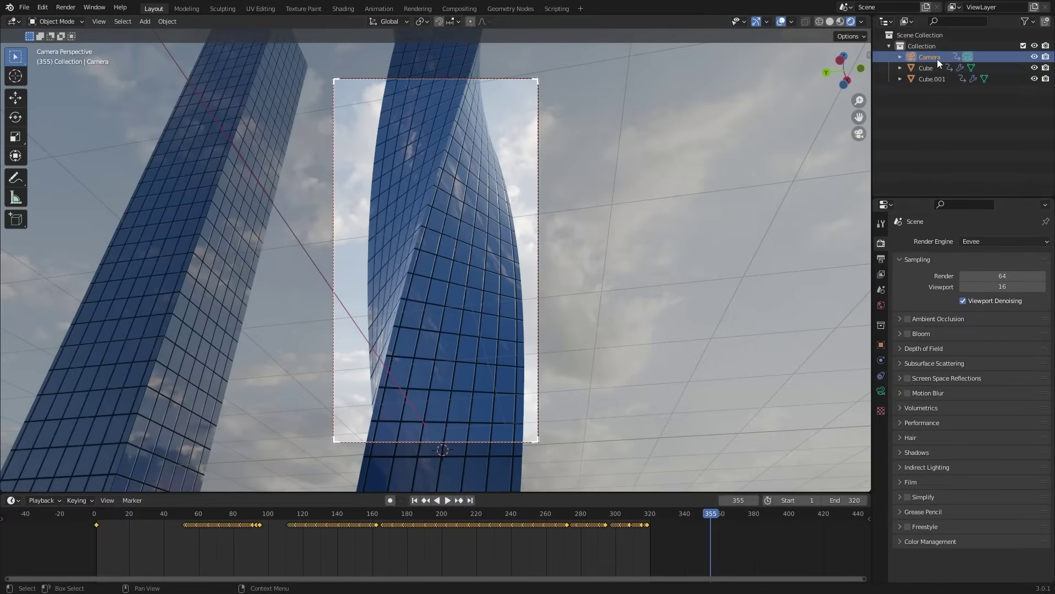
Set the camera's viewport passepartout opacity to 1.000
left_click(880, 390)
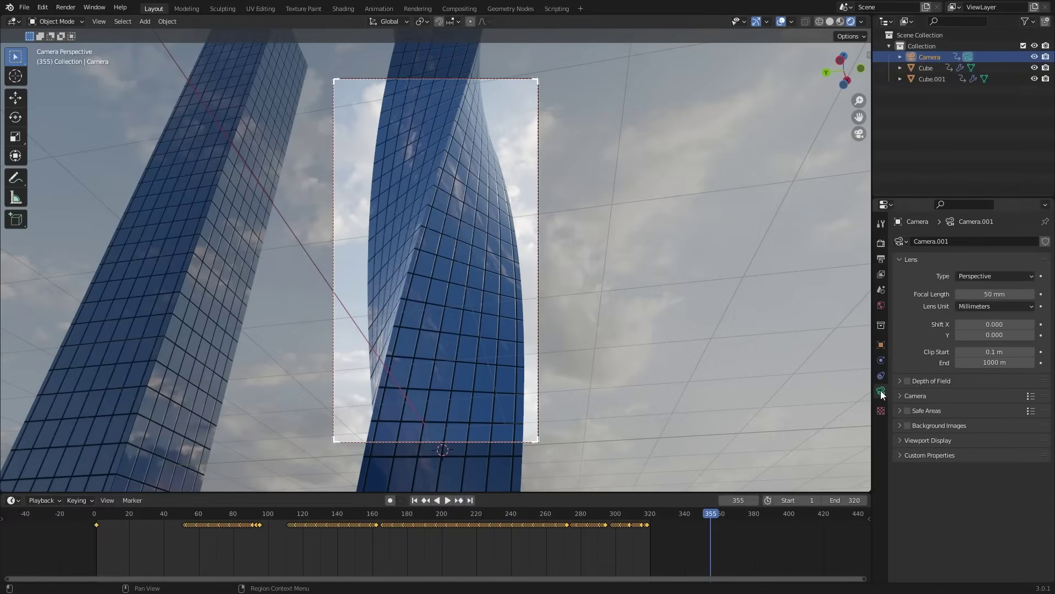
left_click(904, 442)
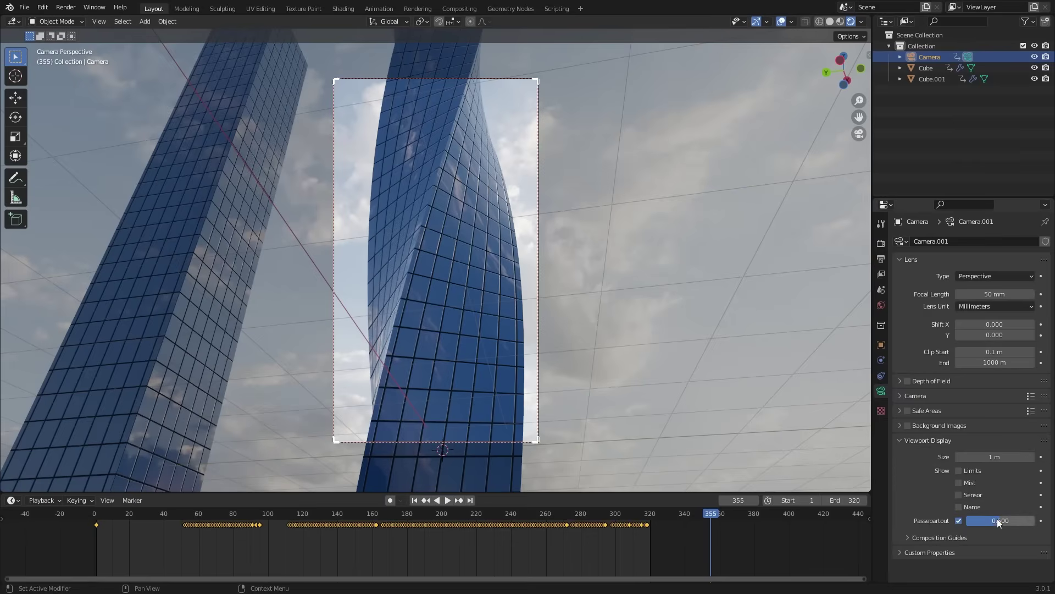
left_click_drag(997, 520, 1033, 520)
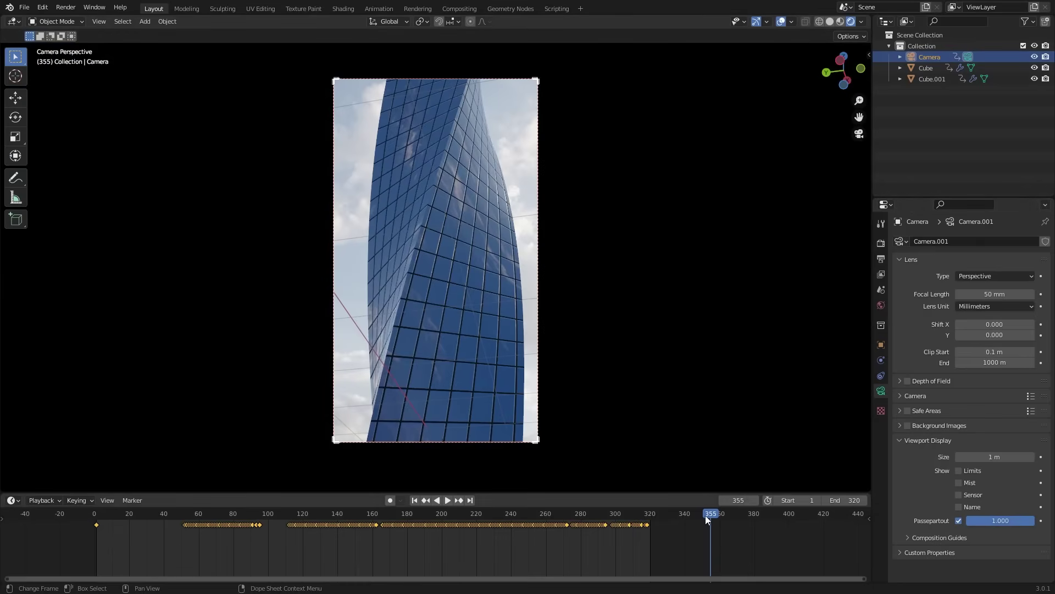
Preview the animation from frame 1 and shift all camera keyframes about 50 frames earlier so the motion starts near frame 1
key("shift+Left")
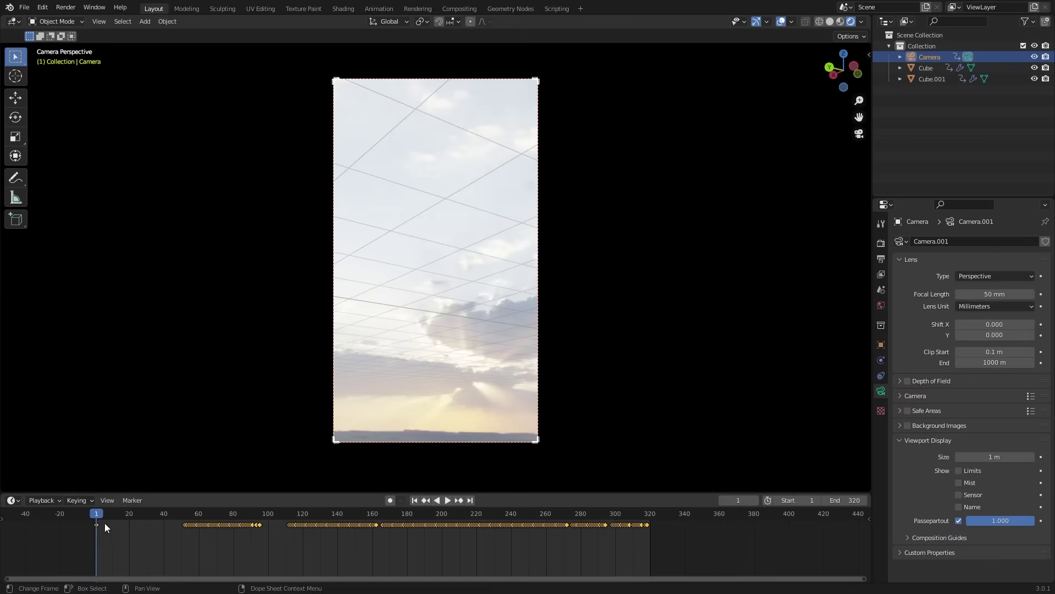
key("space")
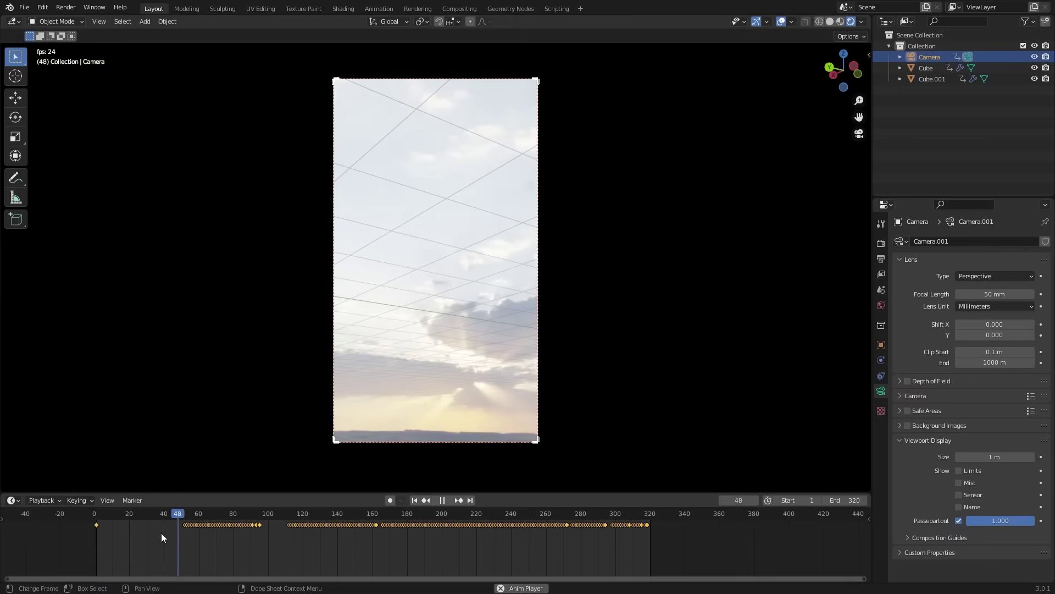
key("space")
left_click_drag(189, 517, 155, 515)
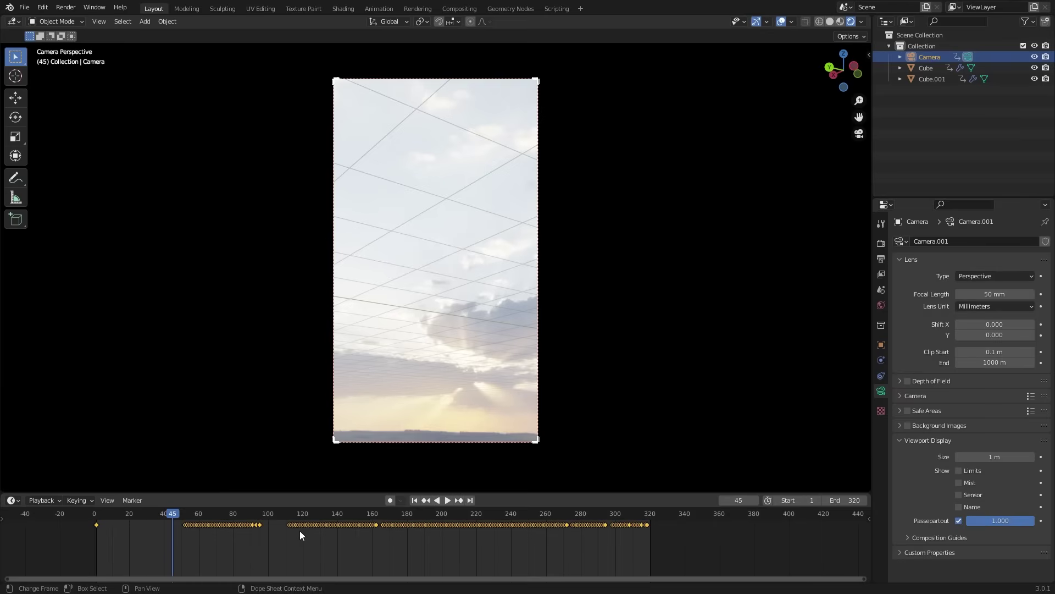
key("g")
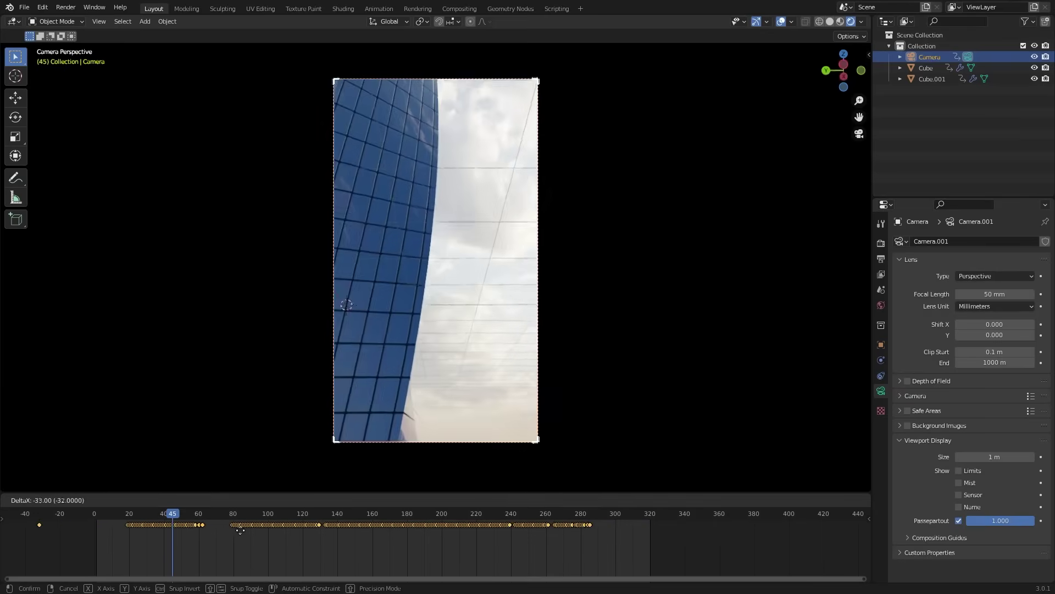
left_click(215, 529)
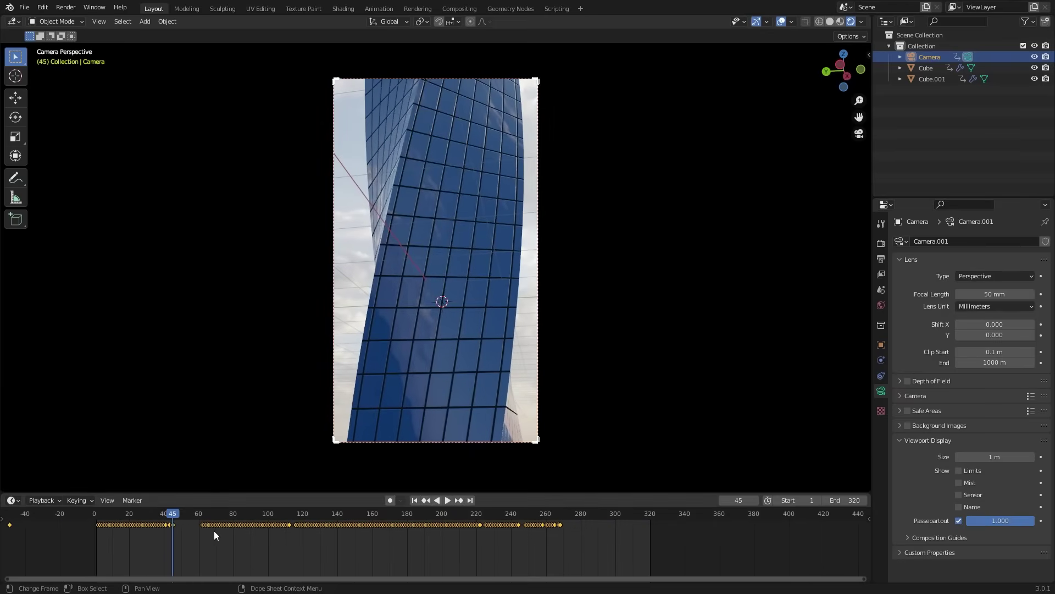
Scrub to the last camera keyframes around frame 271 and set the timeline's end frame to 270
left_click_drag(181, 514, 97, 512)
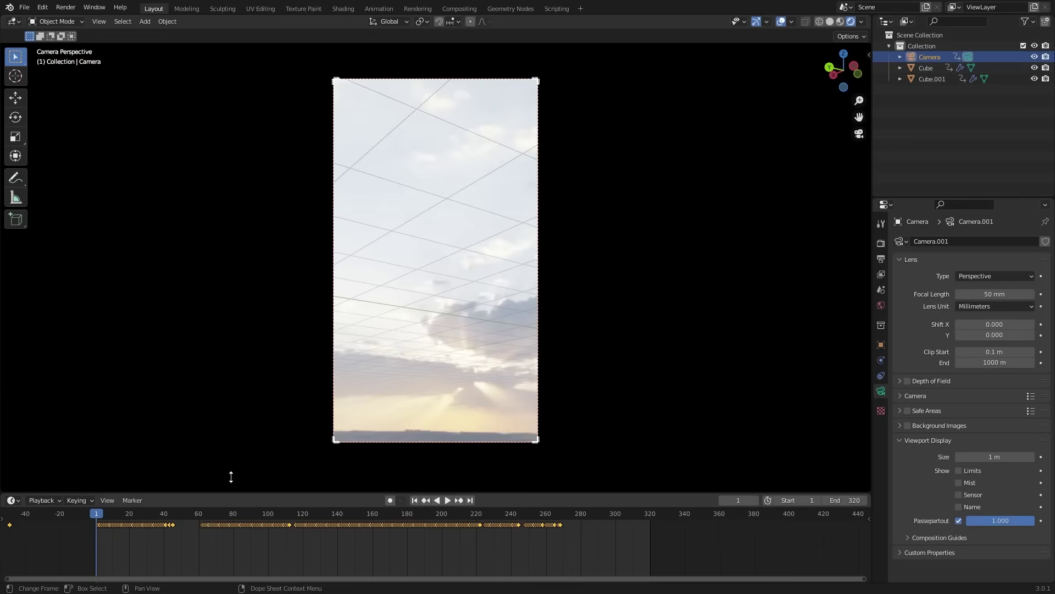
left_click(565, 512)
left_click(853, 501)
key("Return")
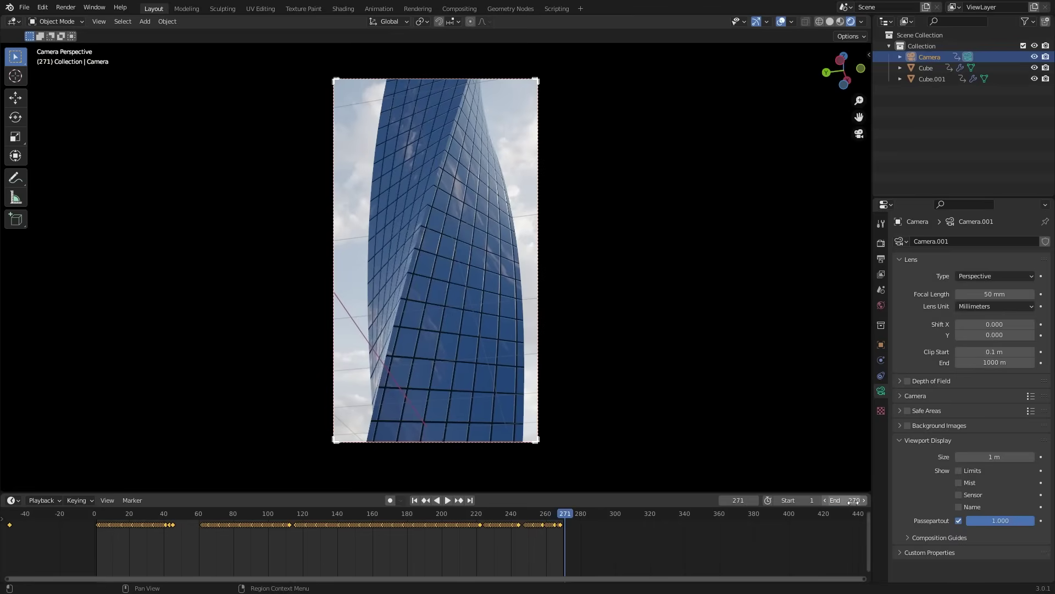
Play back the trimmed camera animation from the first frame
left_click_drag(175, 513, 94, 513)
key("space")
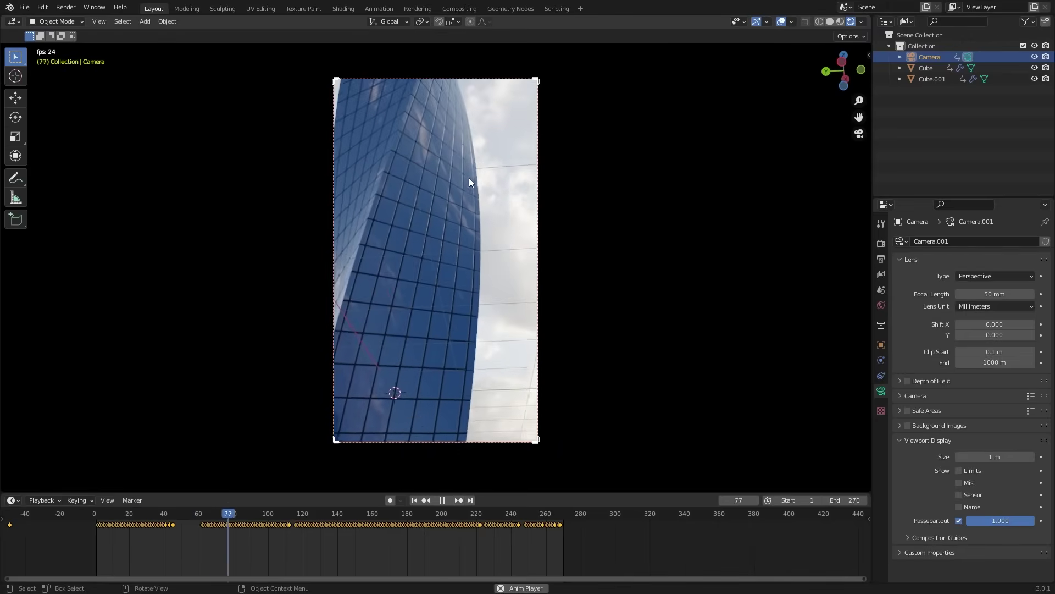
key("space")
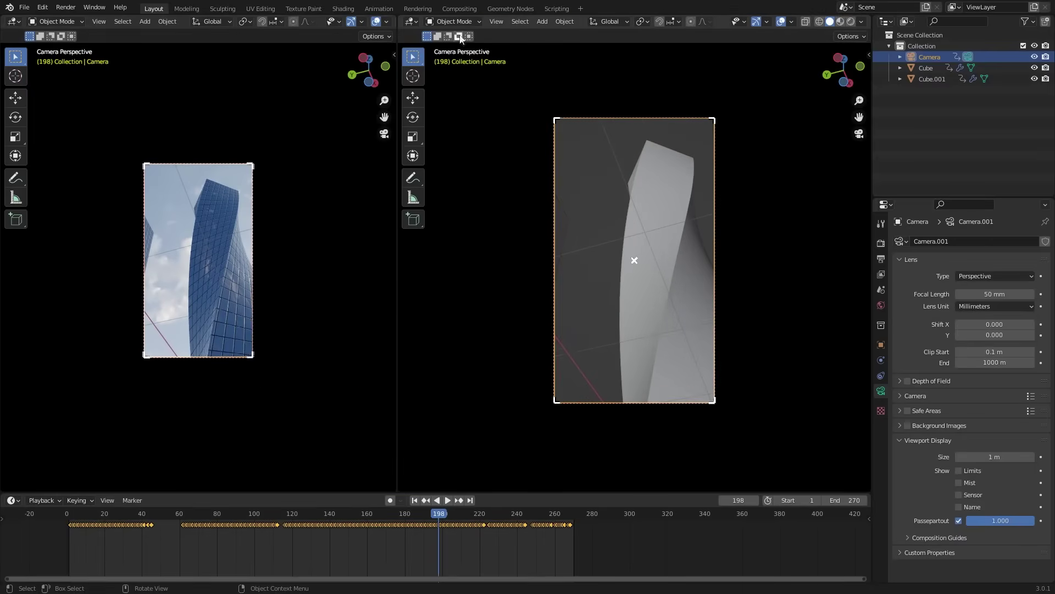
Change the second 3D viewport into a Graph Editor and frame the camera's keyframe gap around frames 45 to 62
left_click(416, 24)
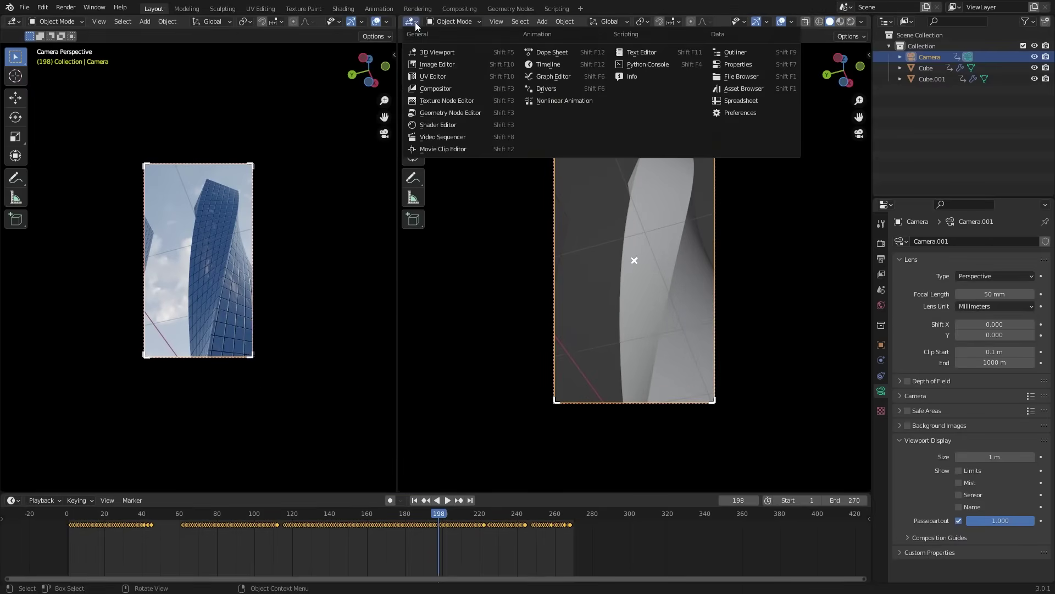
left_click(554, 80)
scroll(213, 236, "up", 4)
middle_click_drag(615, 285, 574, 306)
scroll(723, 318, "up", 6)
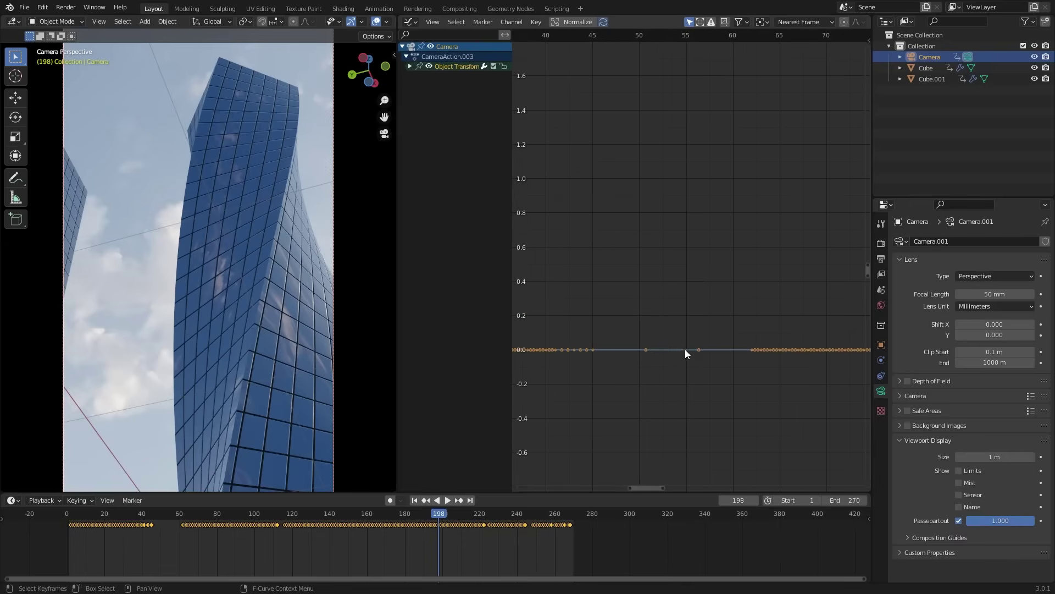
Sample the camera's selected keyframes in the Graph Editor so every frame in between gets a key
scroll(687, 350, "down", 3)
left_click(536, 22)
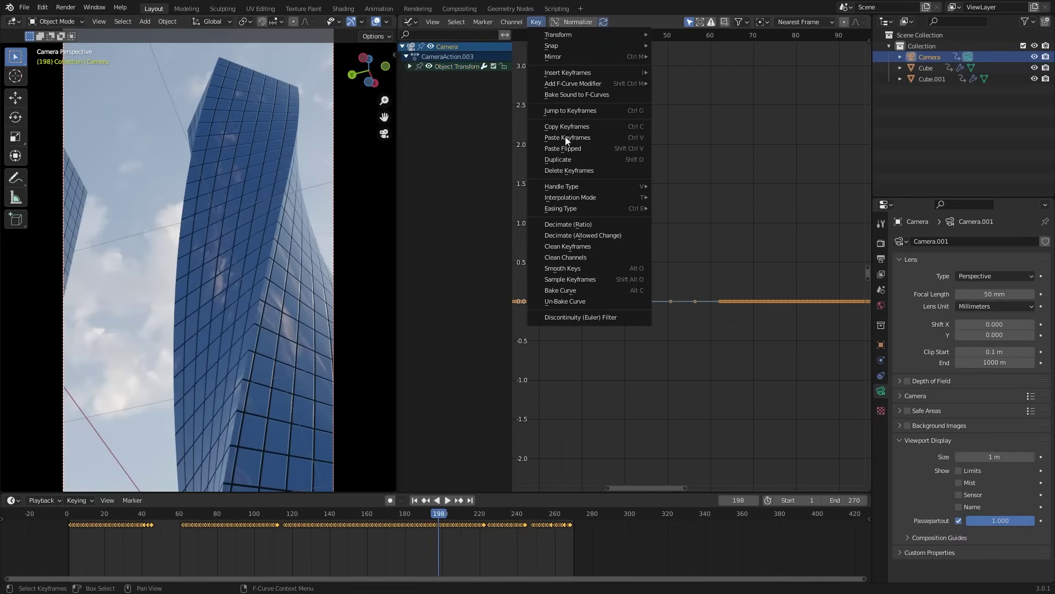
left_click(558, 280)
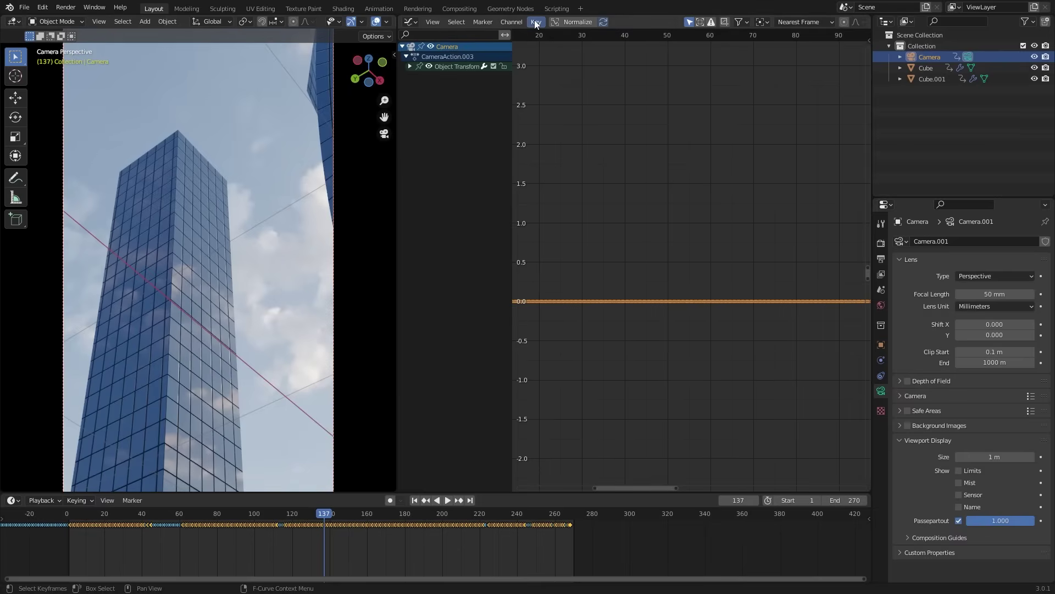
Apply Smooth Keys repeatedly to the camera's sampled keyframes in the Graph Editor to even out the shaky motion
left_click(535, 23)
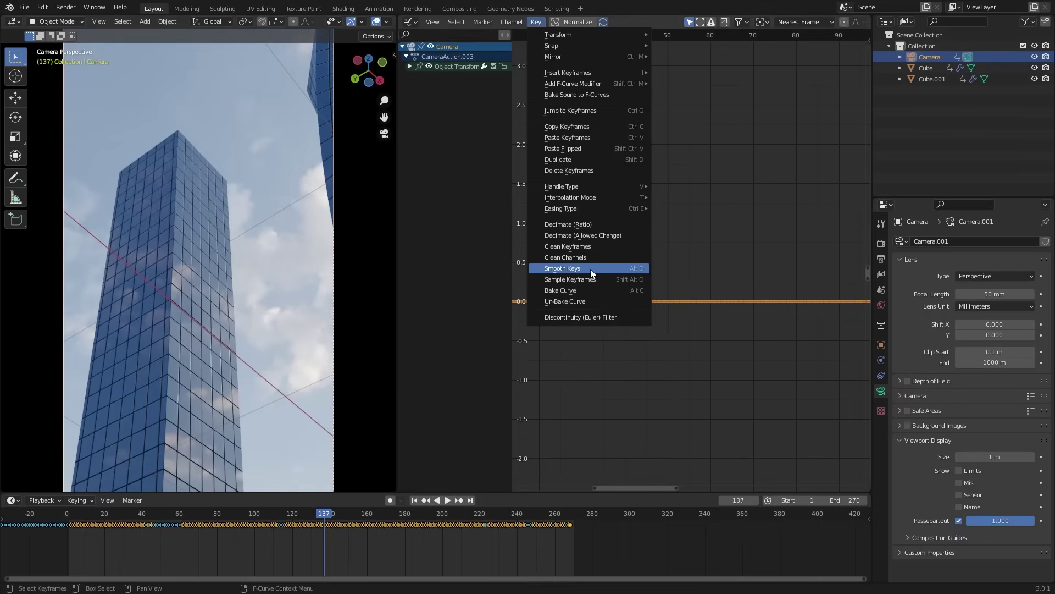
left_click(636, 268)
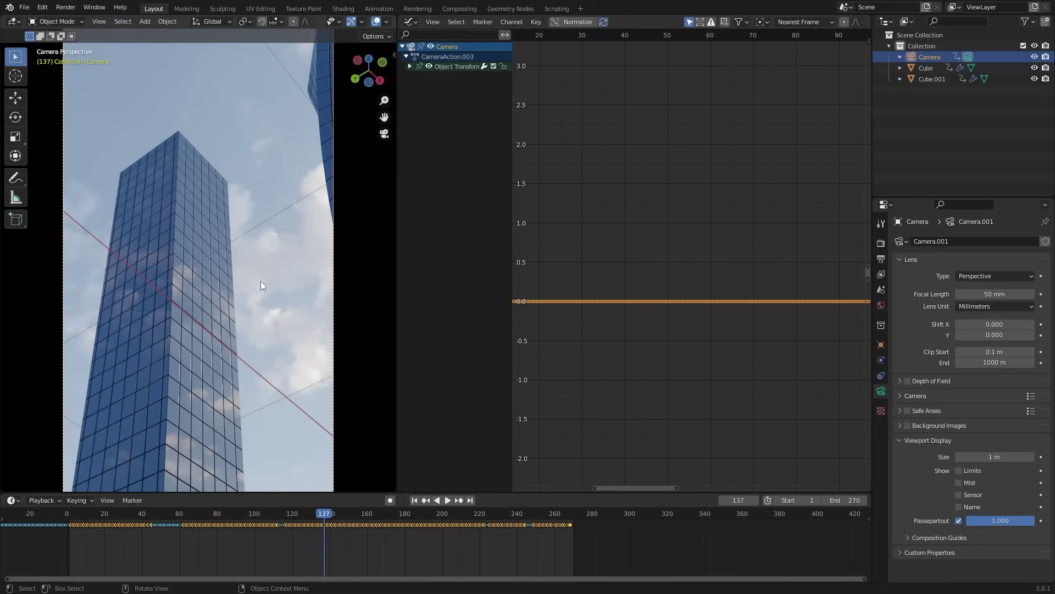
key("alt")
key("alt+o")
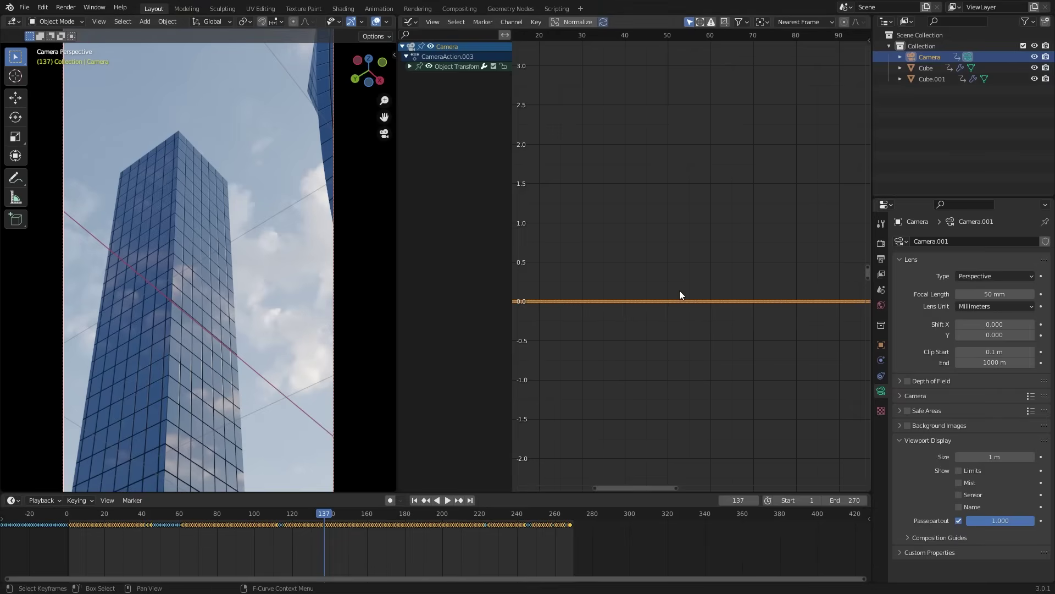
key("ctrl")
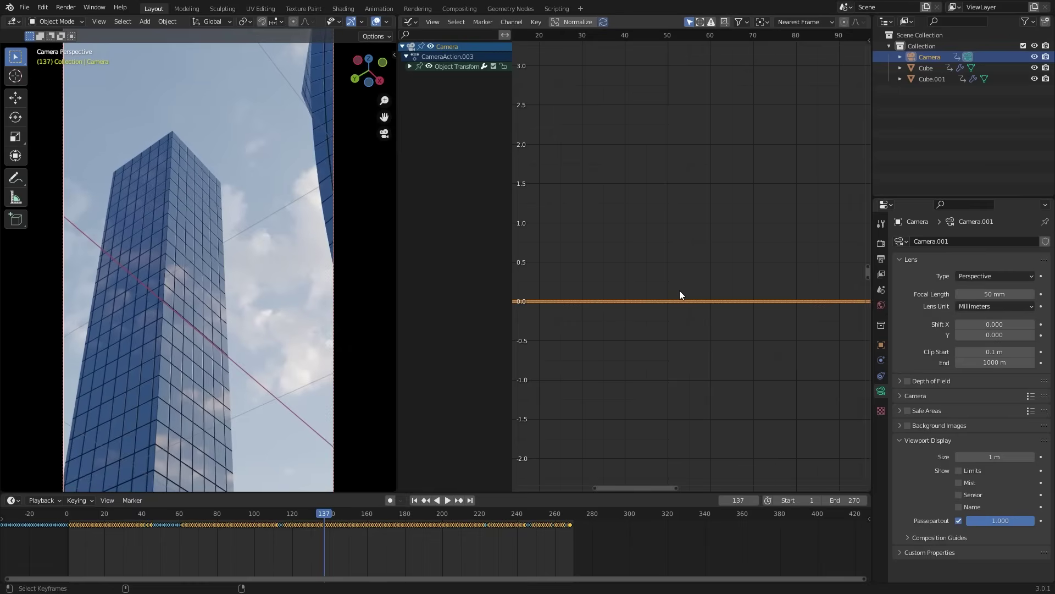
Play the smoothed camera animation from the beginning to check the motion
left_click_drag(87, 517, 70, 515)
key("space")
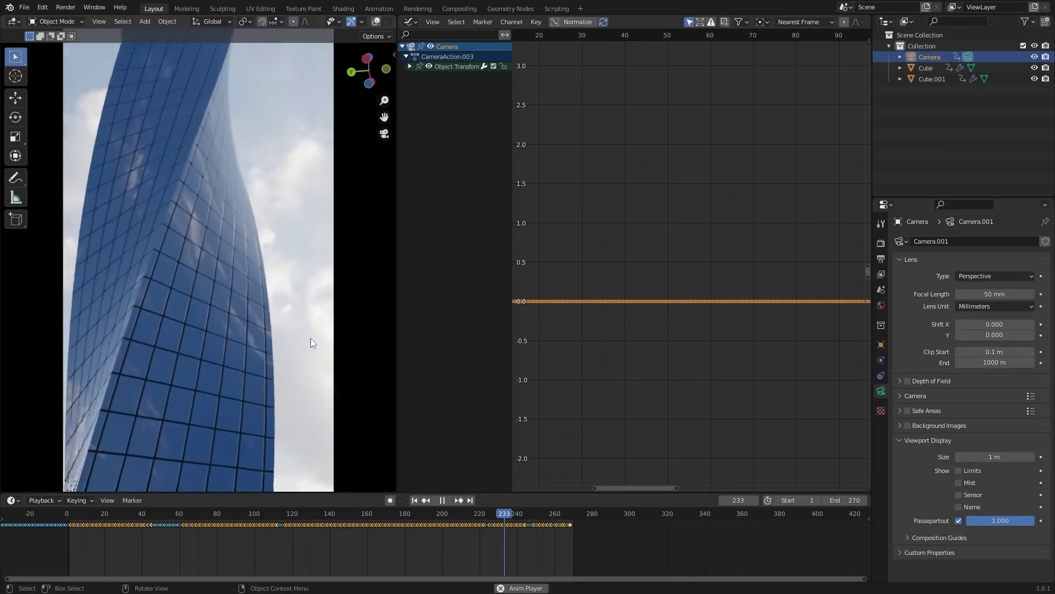
key("space")
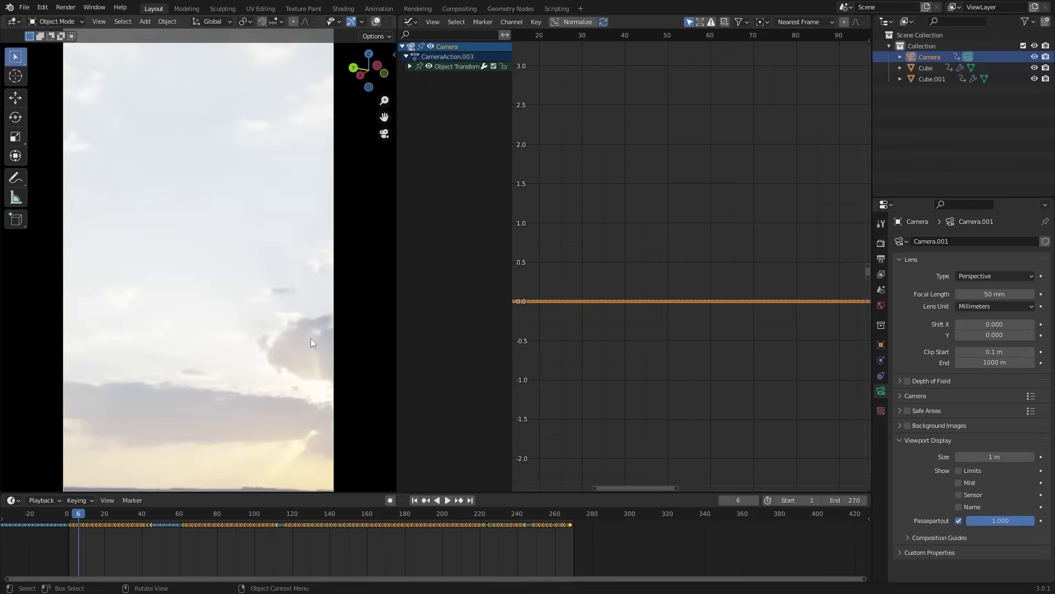
Set the scene's output frame rate to 30 fps
left_click(881, 259)
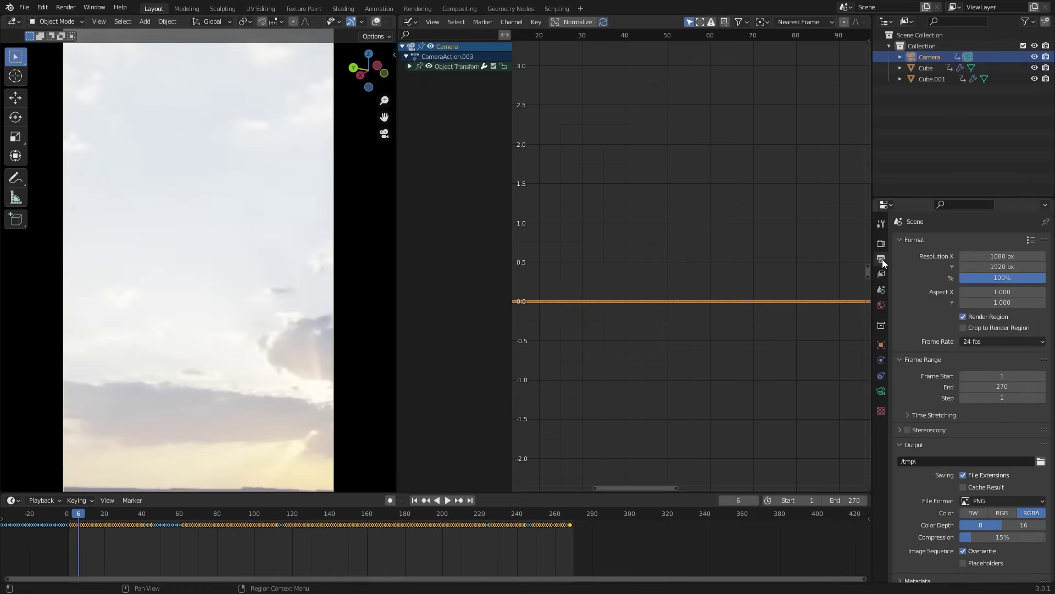
left_click(993, 341)
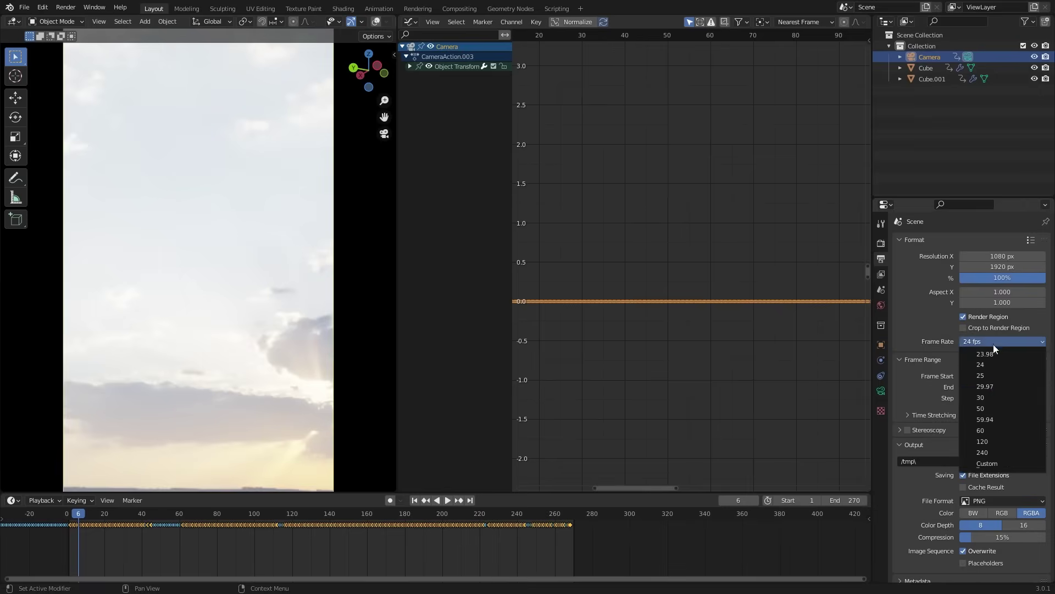
left_click(983, 398)
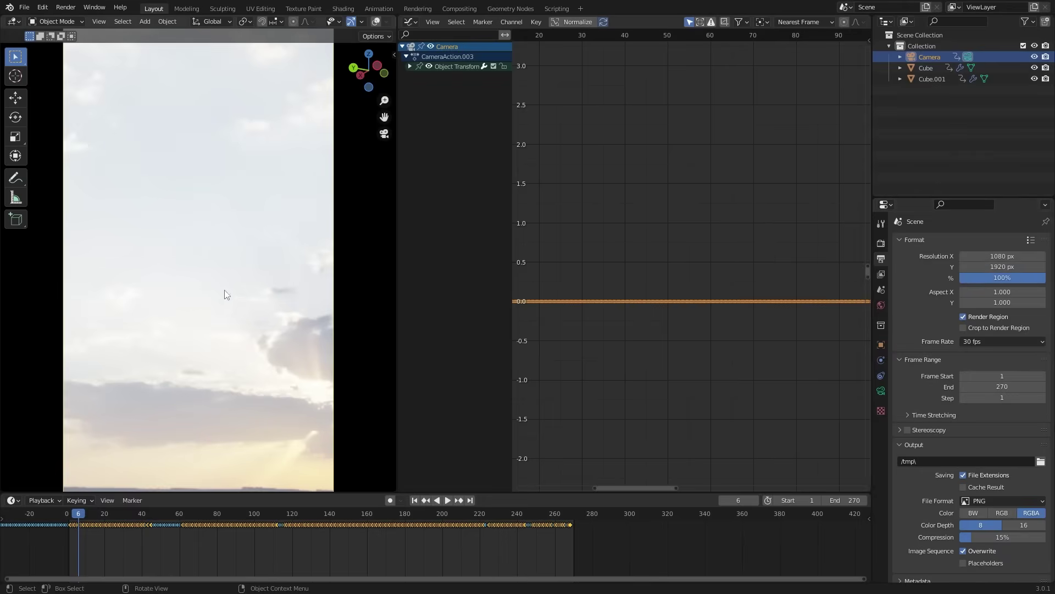
Render a test image of frame 6, inspect it and close the render window
left_click(65, 7)
left_click(82, 23)
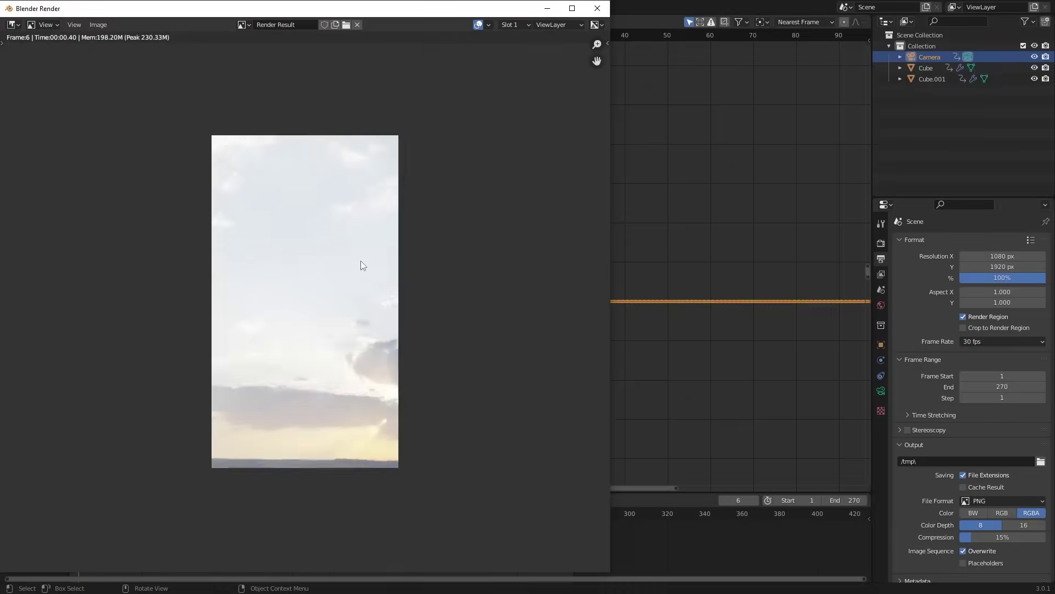
scroll(361, 266, "up", 1)
left_click(598, 8)
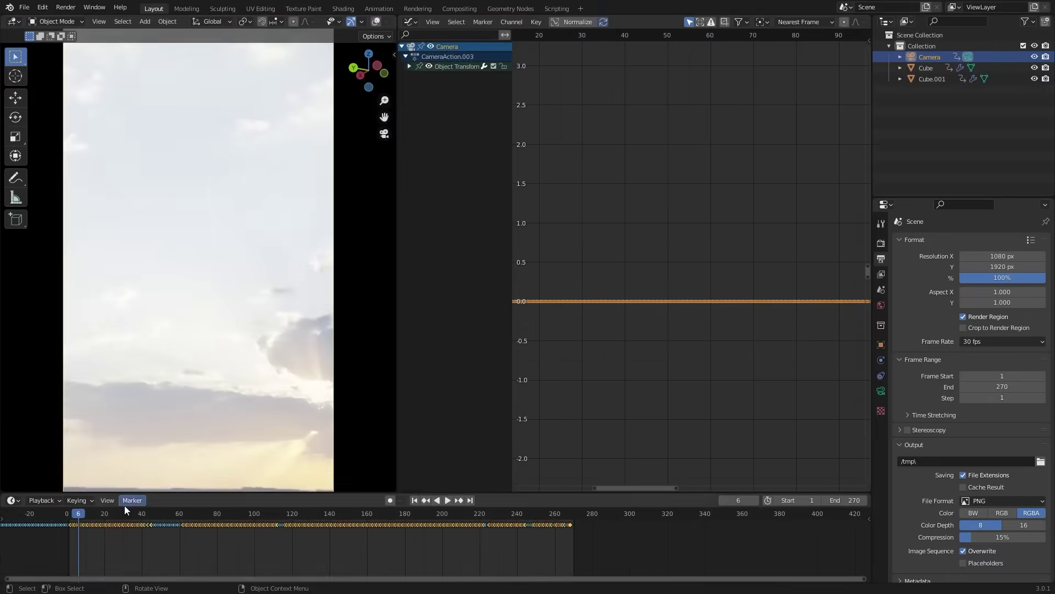
Play through part of the animation and park the playhead at frame 126, where the towers fill the shot
left_click(133, 512)
key("space")
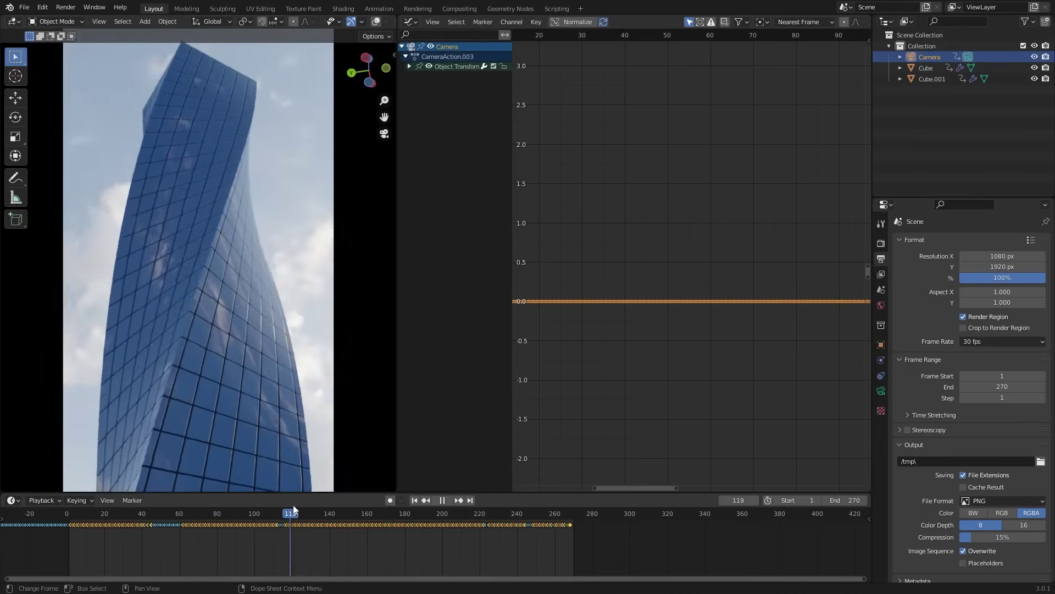
key("space")
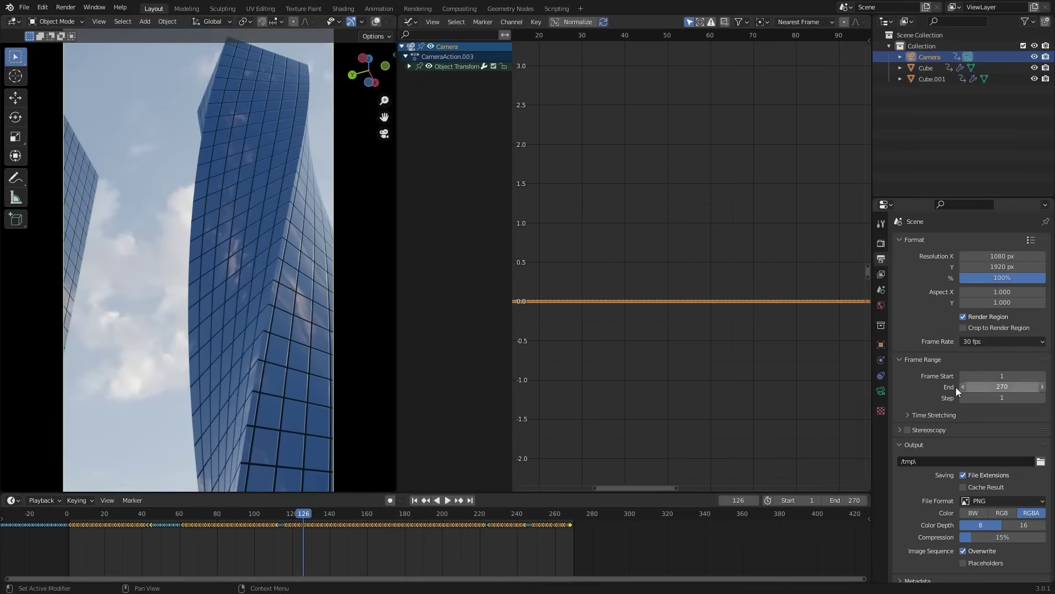
Enable motion blur in the Eevee render settings and edit its shutter value
left_click(881, 243)
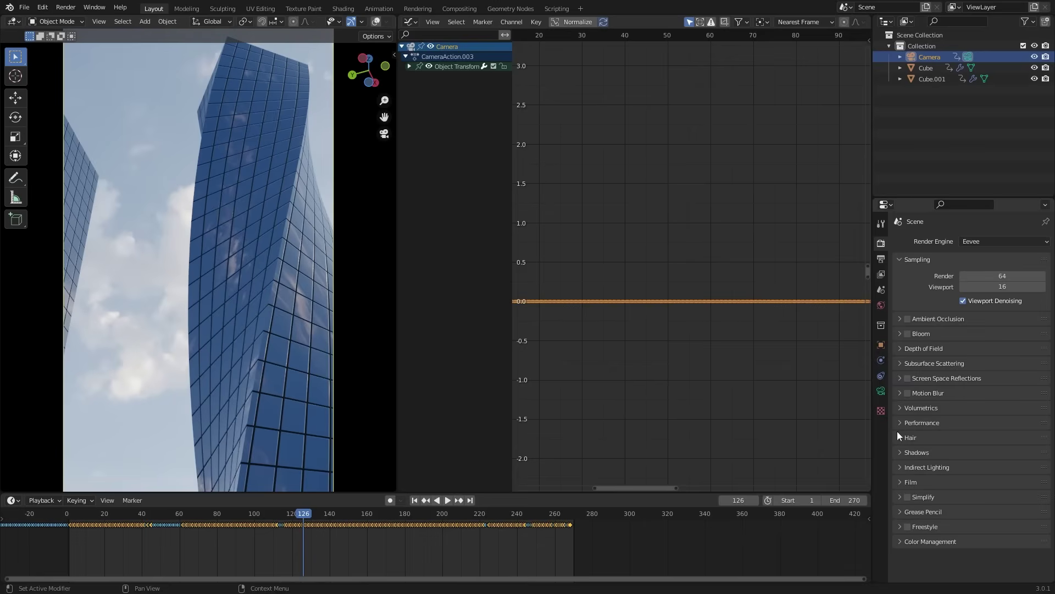
left_click(899, 393)
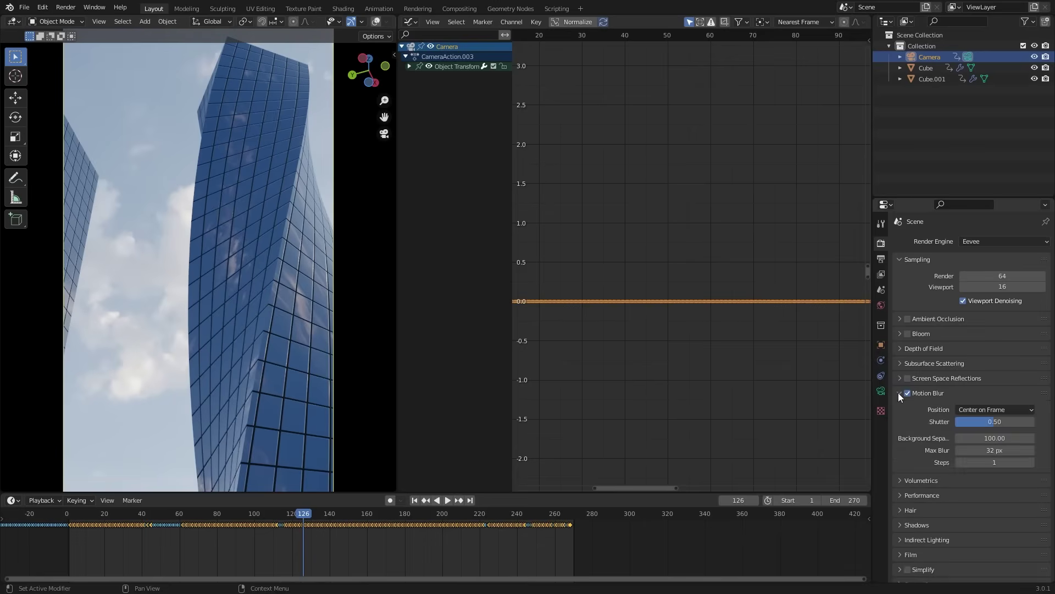
left_click(1006, 421)
key("BackSpace")
key("Return")
Switch the render engine to Cycles and render a test image of frame 126, fitting the whole result in view
left_click(984, 243)
left_click(984, 278)
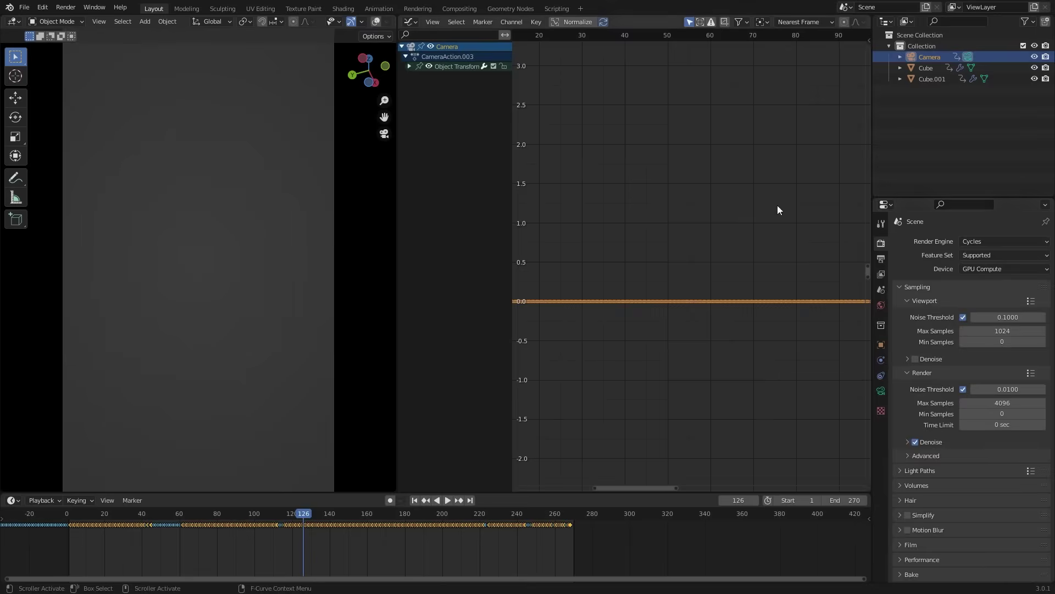
left_click(66, 7)
left_click(65, 20)
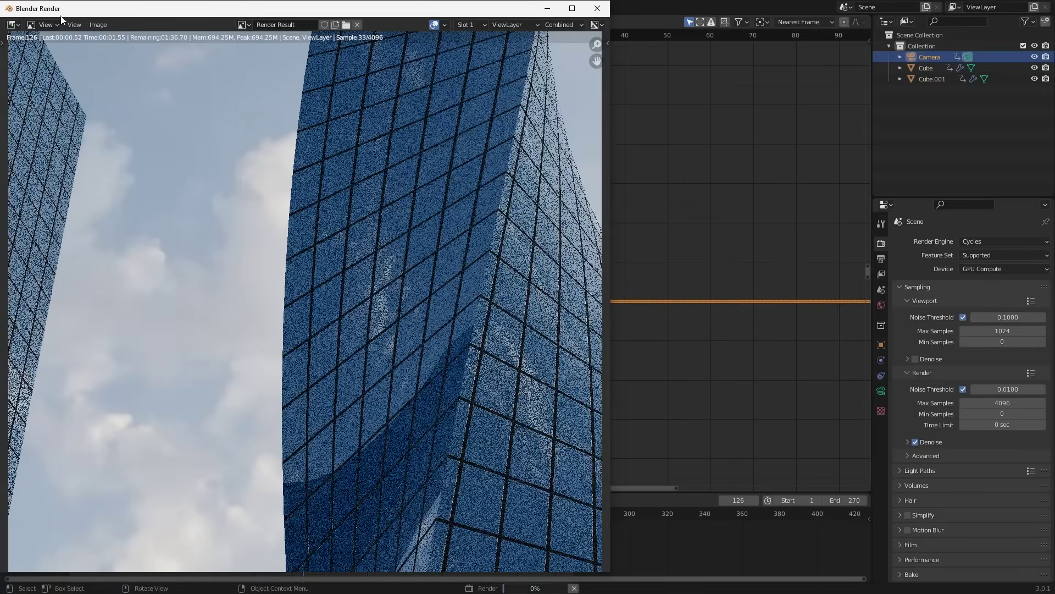
key("Home")
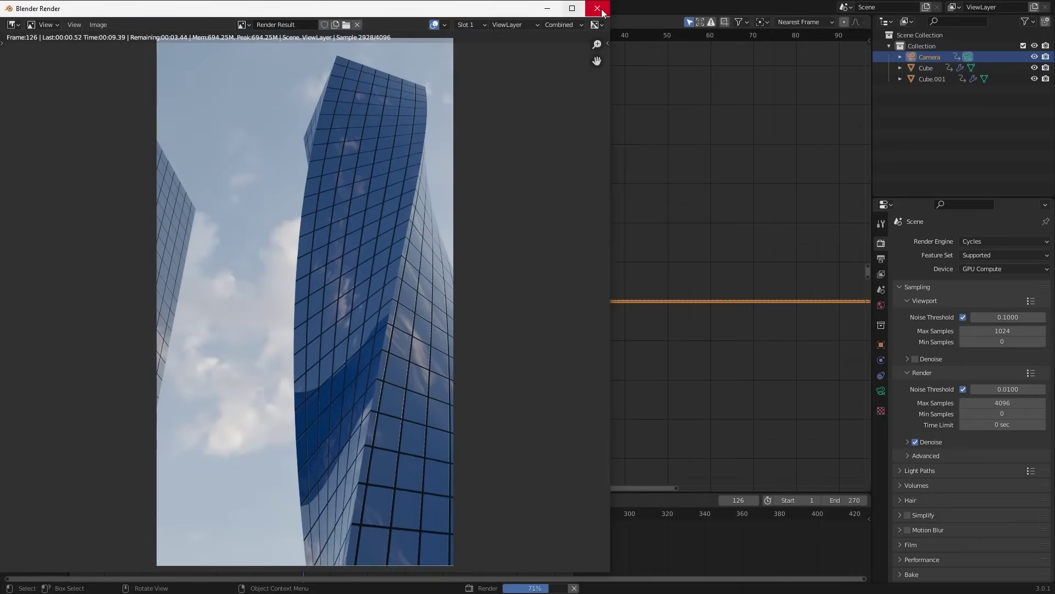
left_click(598, 9)
Set the Cycles render samples to 80 and disable the render noise threshold
left_click(998, 402)
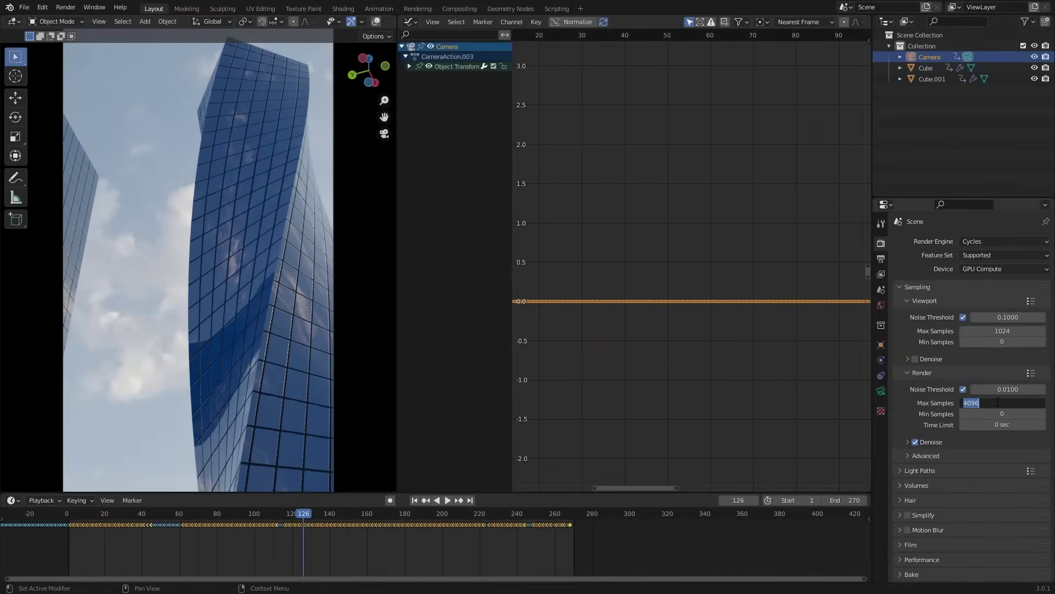
type("80")
key("Return")
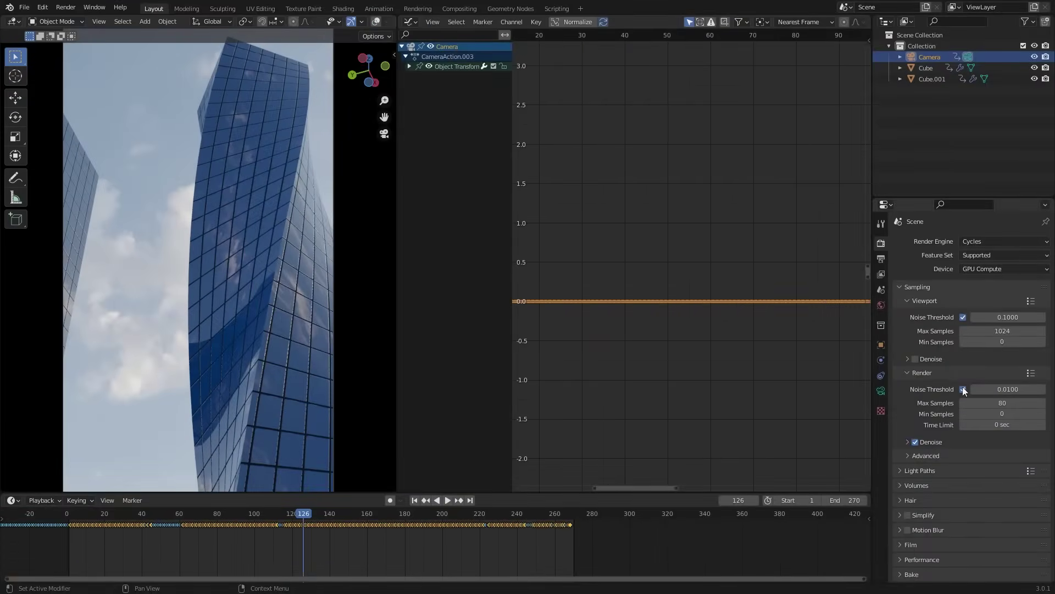
left_click(963, 389)
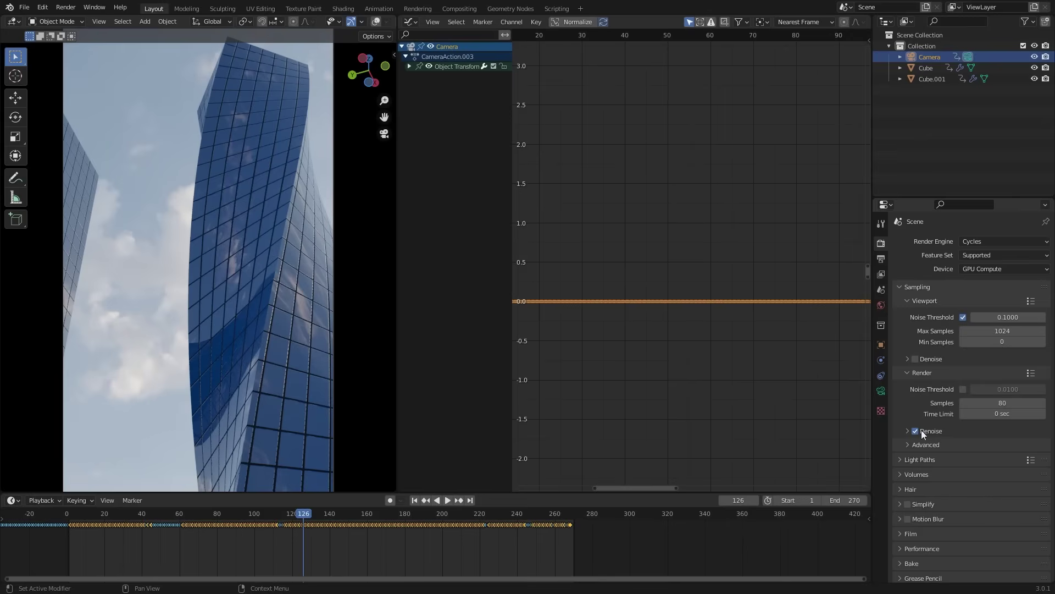
Render frame 126 again with the reduced samples, inspect the tower glass up close and close the render window
left_click(65, 7)
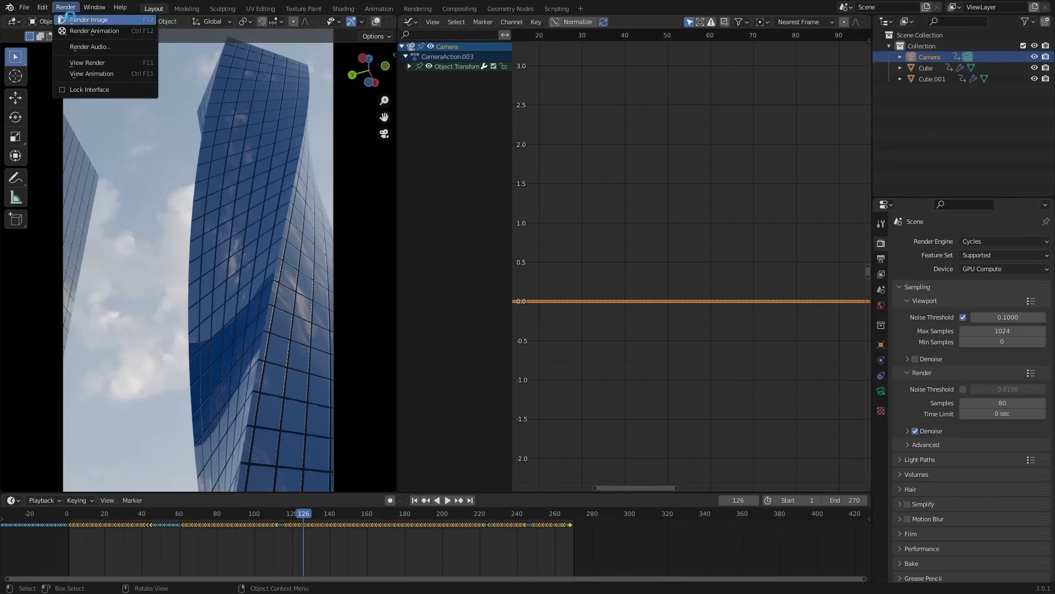
left_click(82, 20)
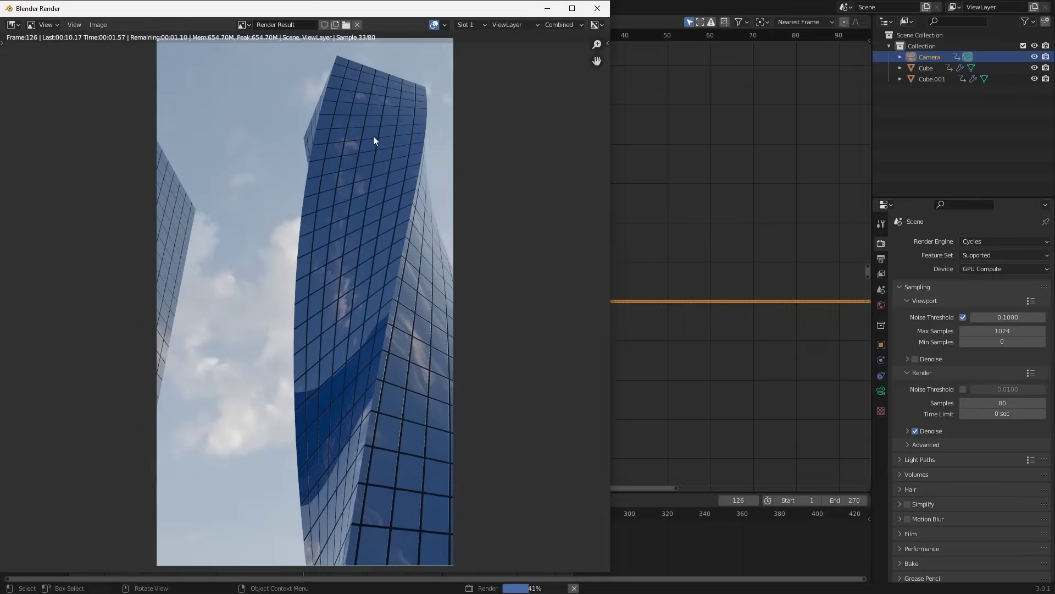
scroll(374, 218, "up", 2)
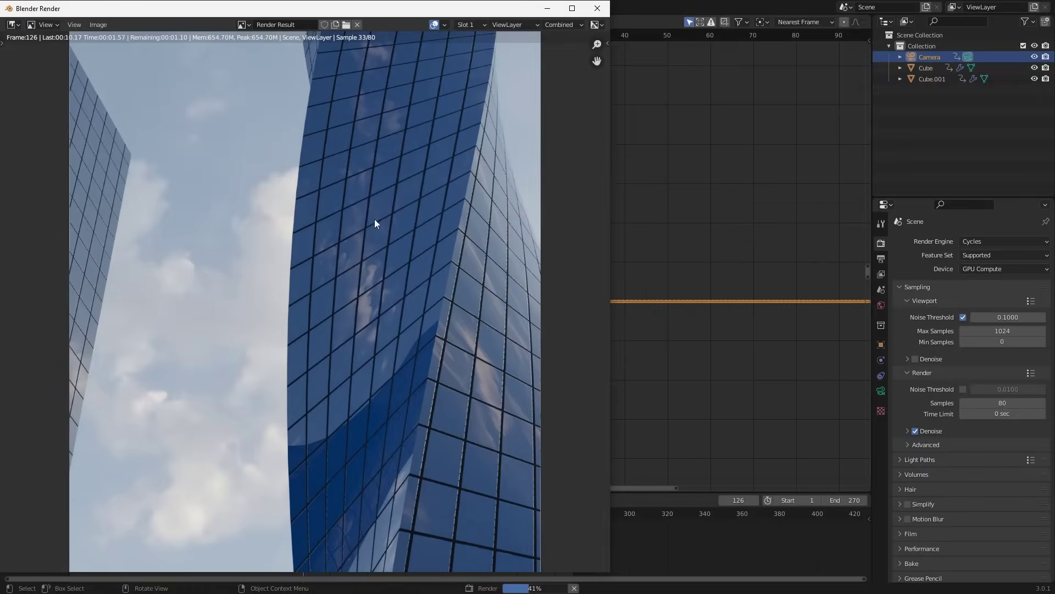
scroll(372, 208, "down", 2)
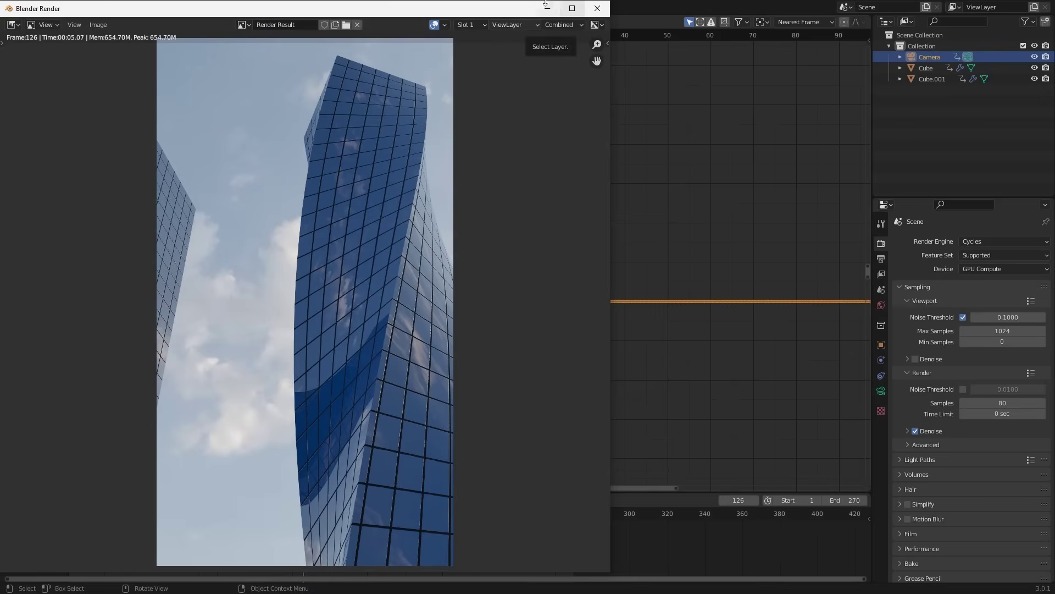
left_click(597, 8)
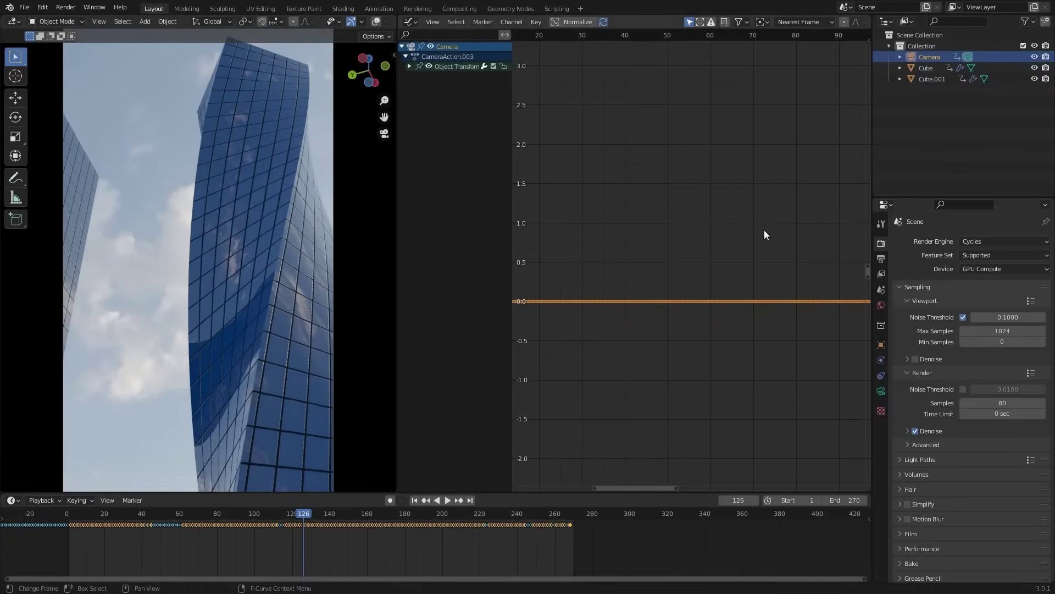
Set the strength of the world's HDRI background to 1.5
left_click(881, 306)
left_click(1004, 407)
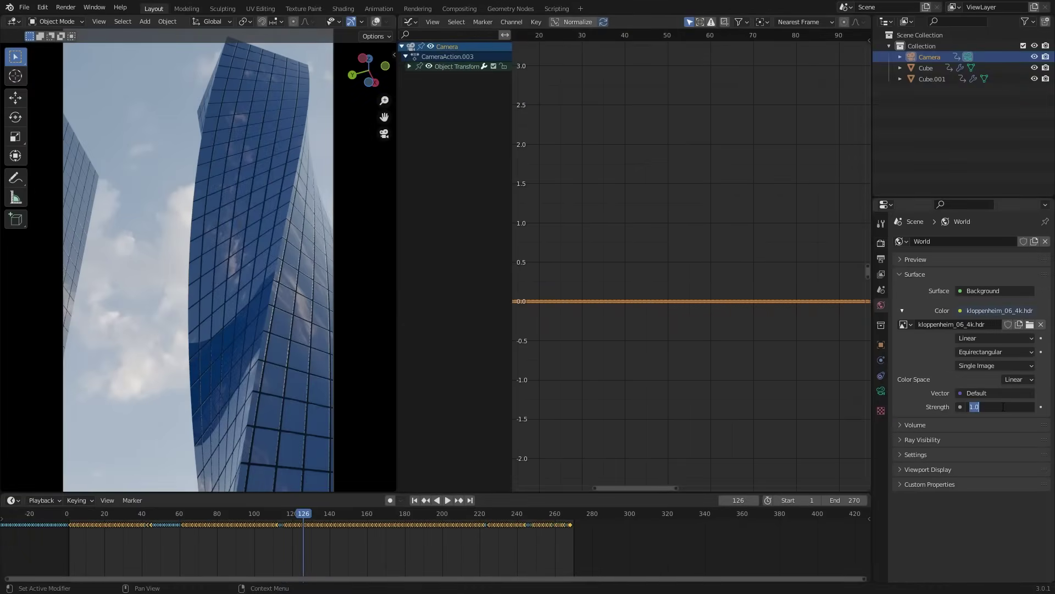
type("1.5")
key("Return")
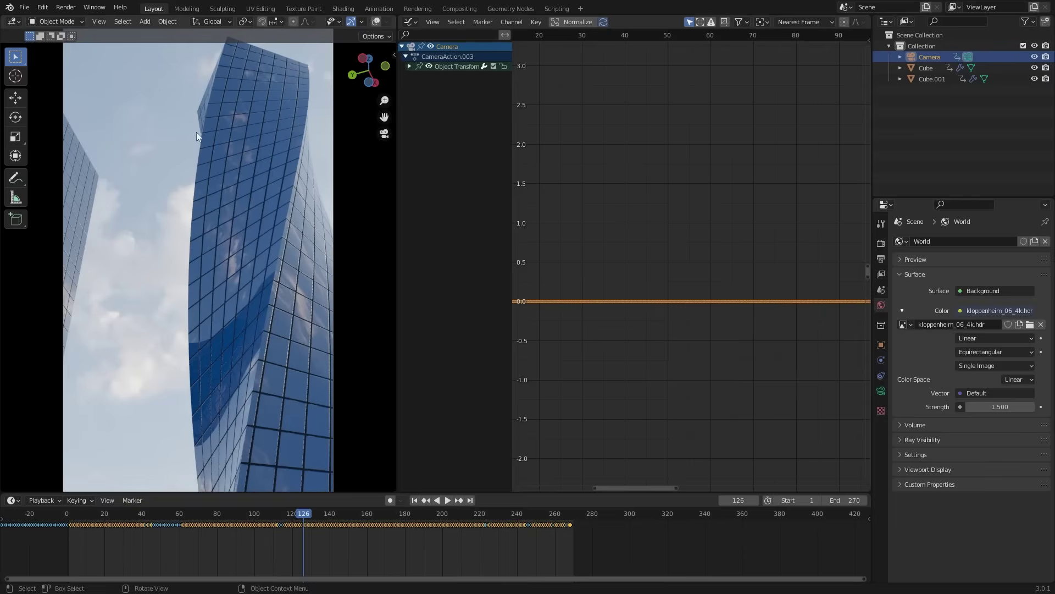
Replace the Graph Editor with the Shader Editor and show the World node tree
left_click(411, 22)
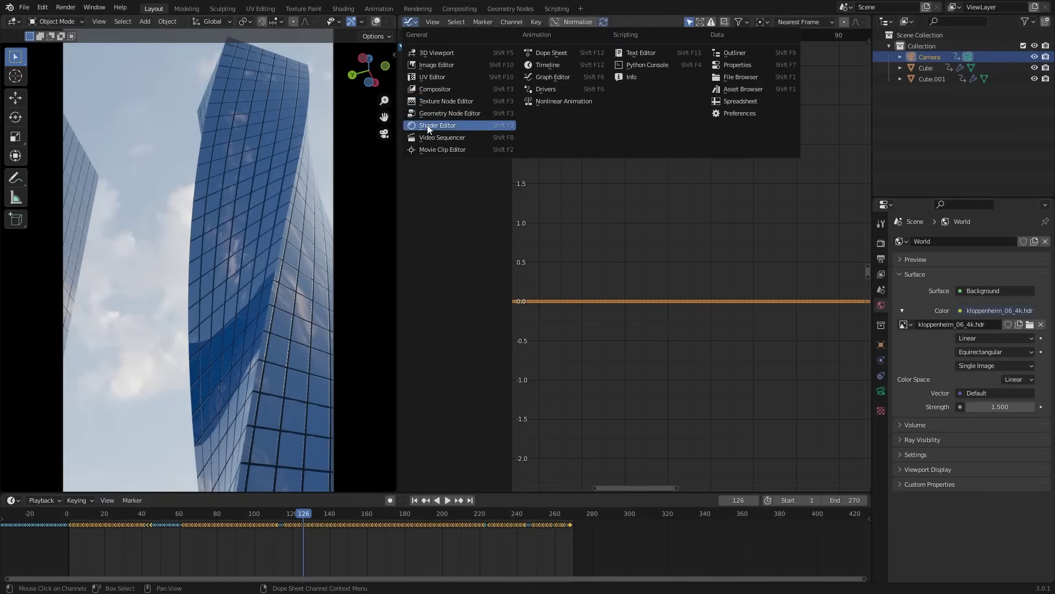
left_click(428, 125)
key("n")
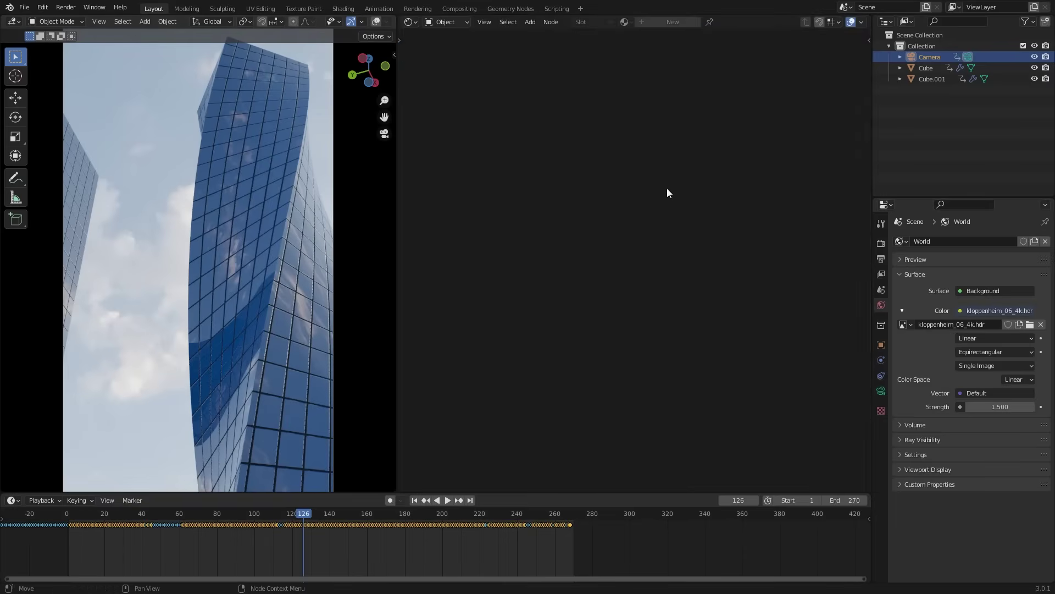
left_click(456, 21)
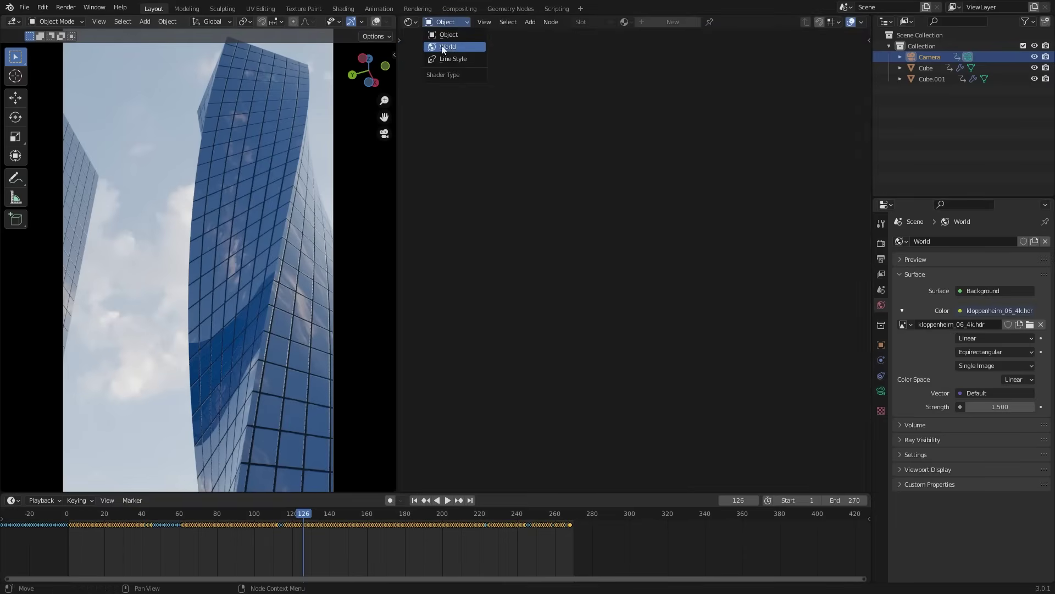
left_click(447, 47)
Add a Hue Saturation Value node between the kloppenheim_06_4k.hdr texture and the Background node
left_click(582, 331)
key("shift+a")
left_click(583, 331)
type("hue")
left_click(620, 350)
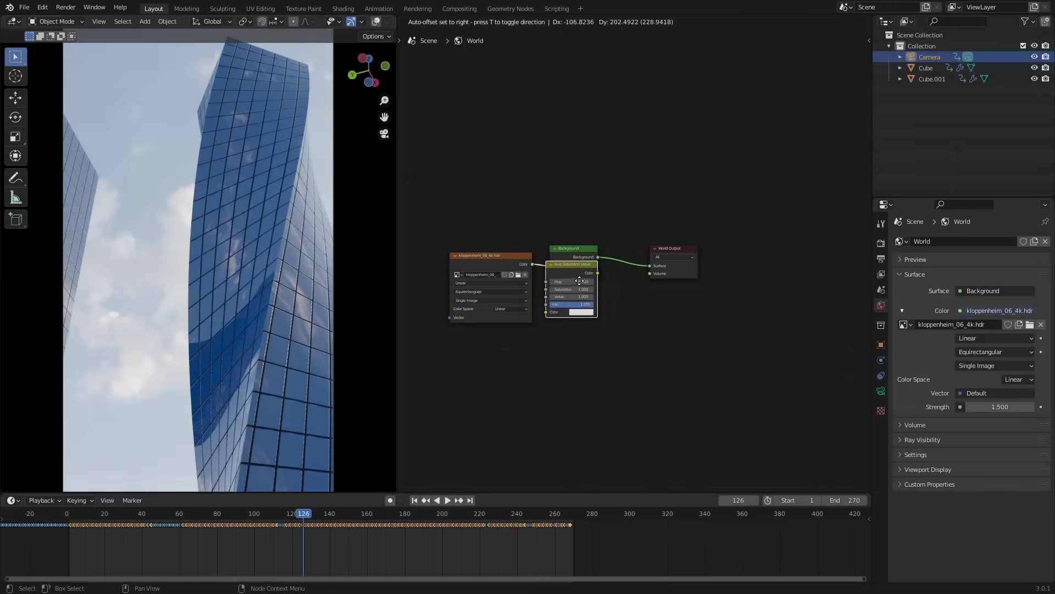
left_click(608, 291)
Try a saturation of 1.5 on the Hue Saturation Value node
scroll(598, 311, "up", 3)
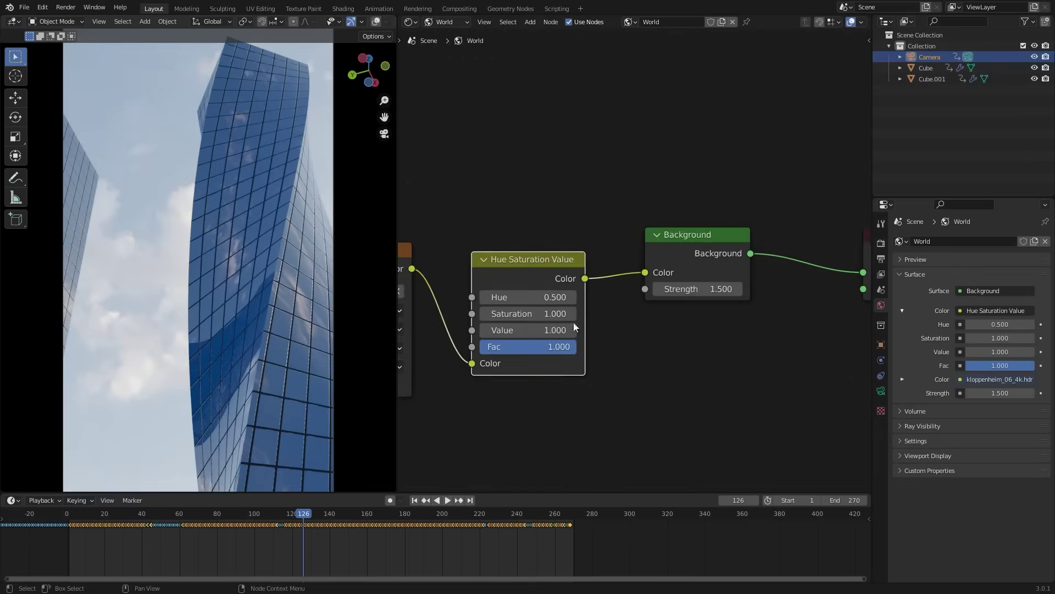
middle_click_drag(550, 313, 654, 316)
scroll(654, 318, "up", 2)
left_click(655, 324)
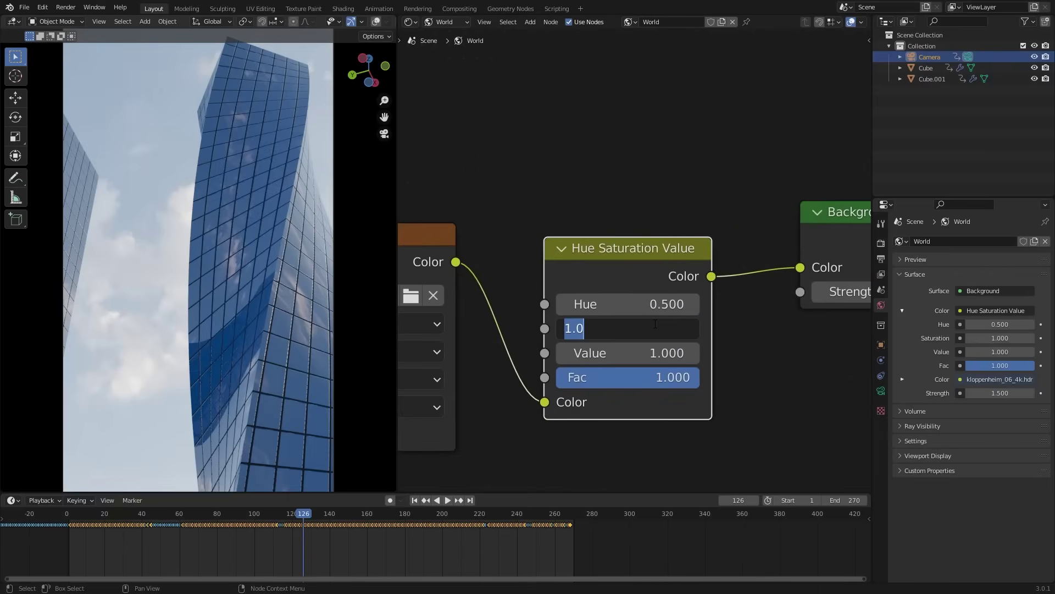
type("1.5")
key("Return")
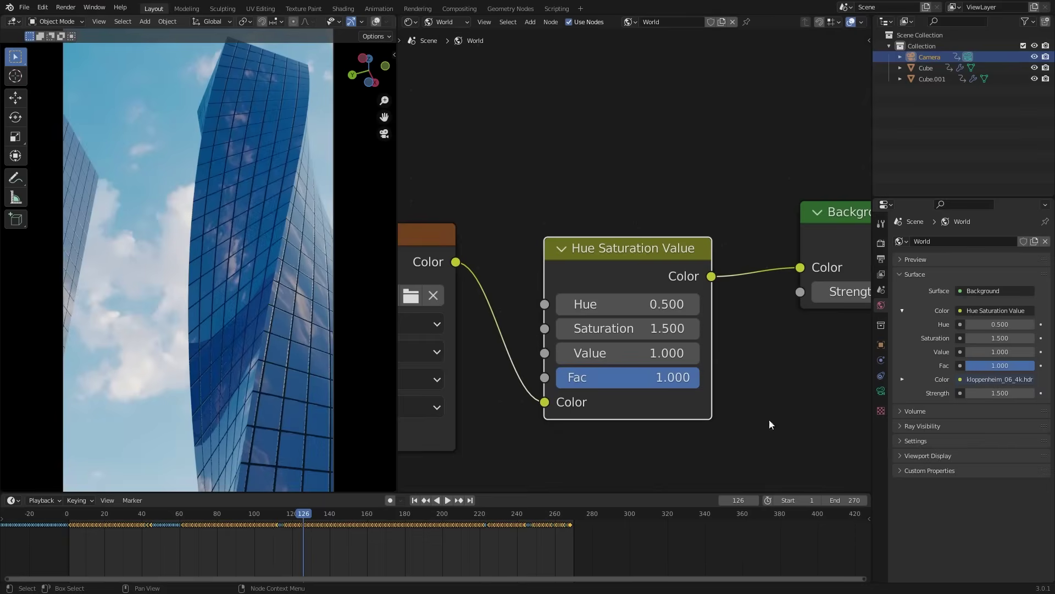
Set the Hue Saturation Value node's saturation to 1.2 and check the sky and tower in the camera view
double_click(659, 330)
type("1")
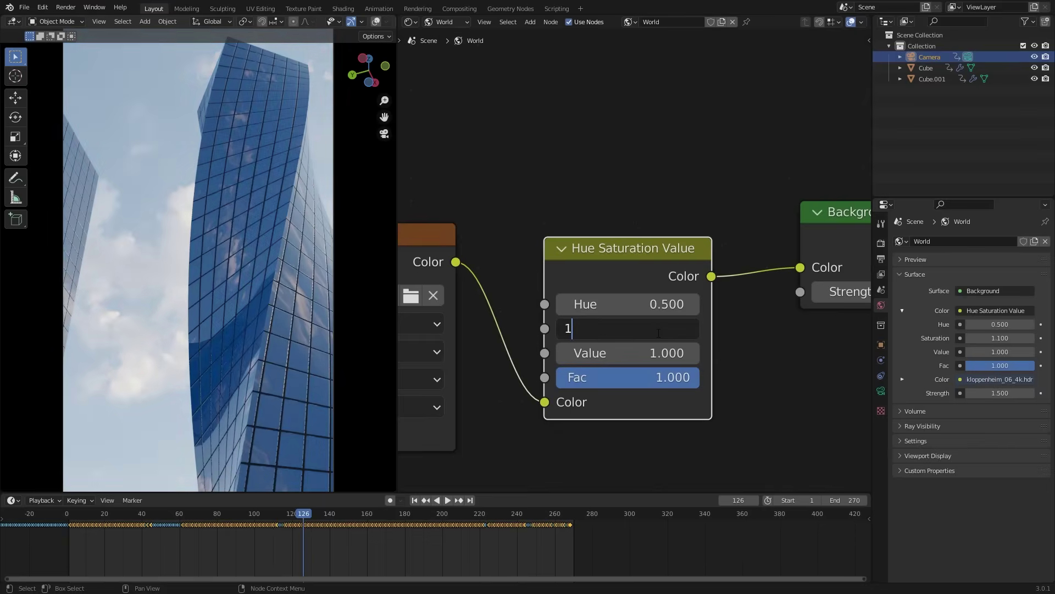
type(".2")
key("Return")
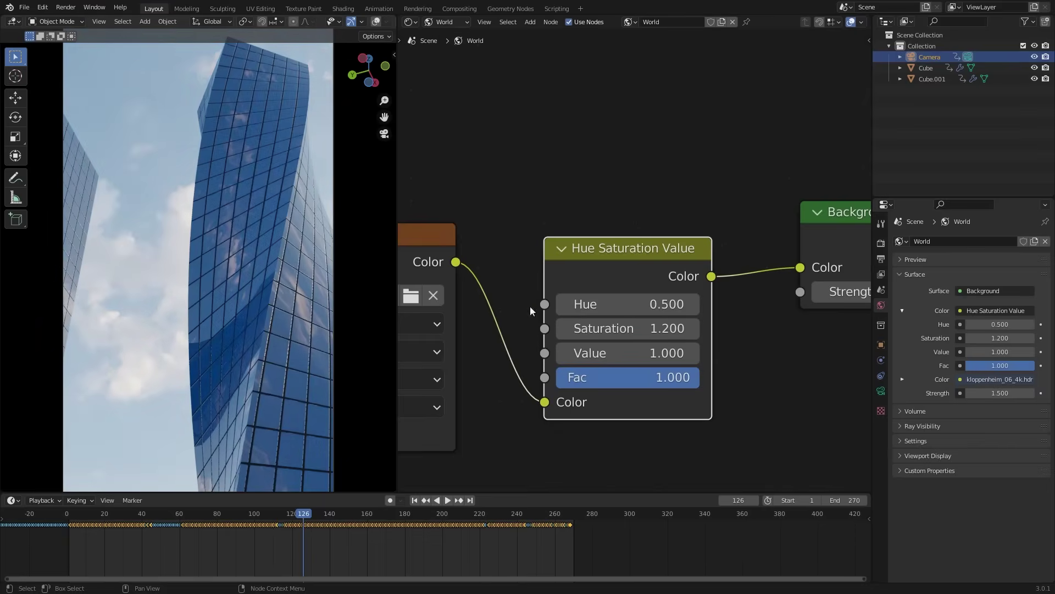
scroll(552, 314, "down", 5)
scroll(205, 313, "down", 4)
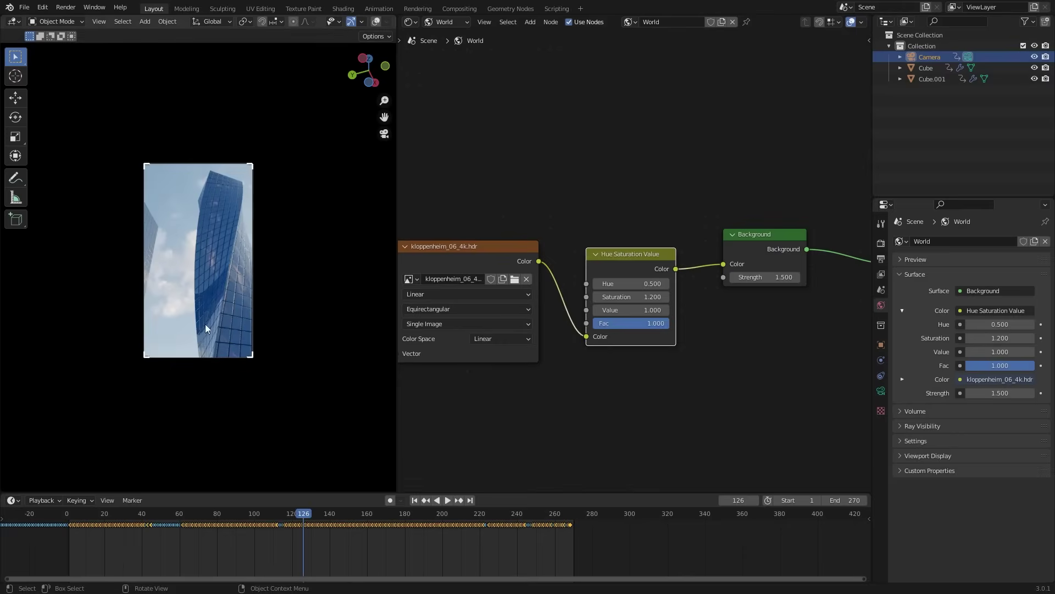
scroll(190, 275, "up", 6)
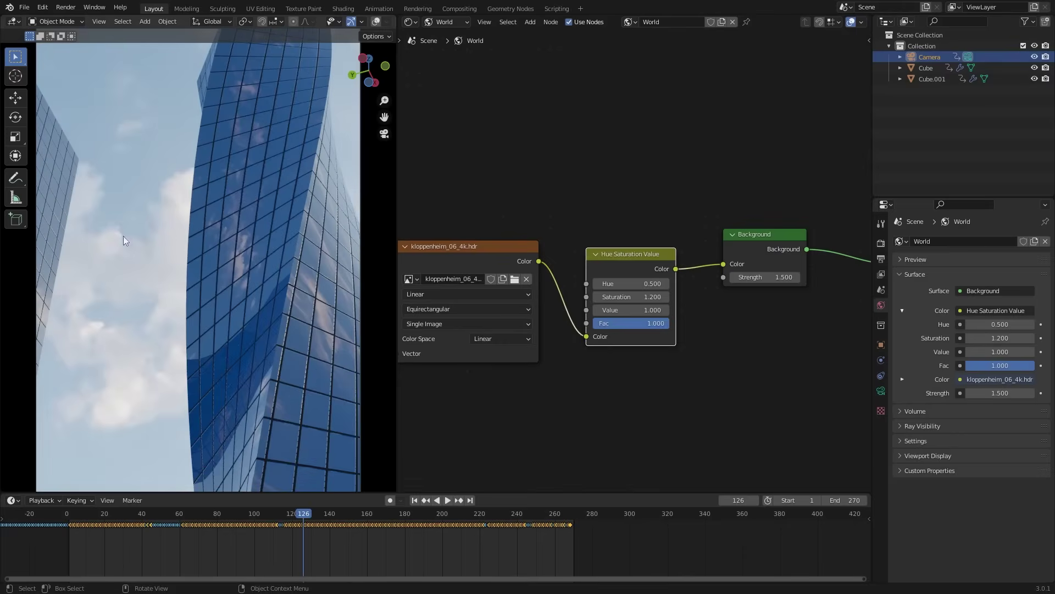
Add Mapping and Texture Coordinate nodes feeding the vector of the kloppenheim_06_4k.hdr texture
scroll(510, 293, "down", 2)
middle_click_drag(486, 328, 602, 329)
left_click(604, 405)
left_click(587, 242)
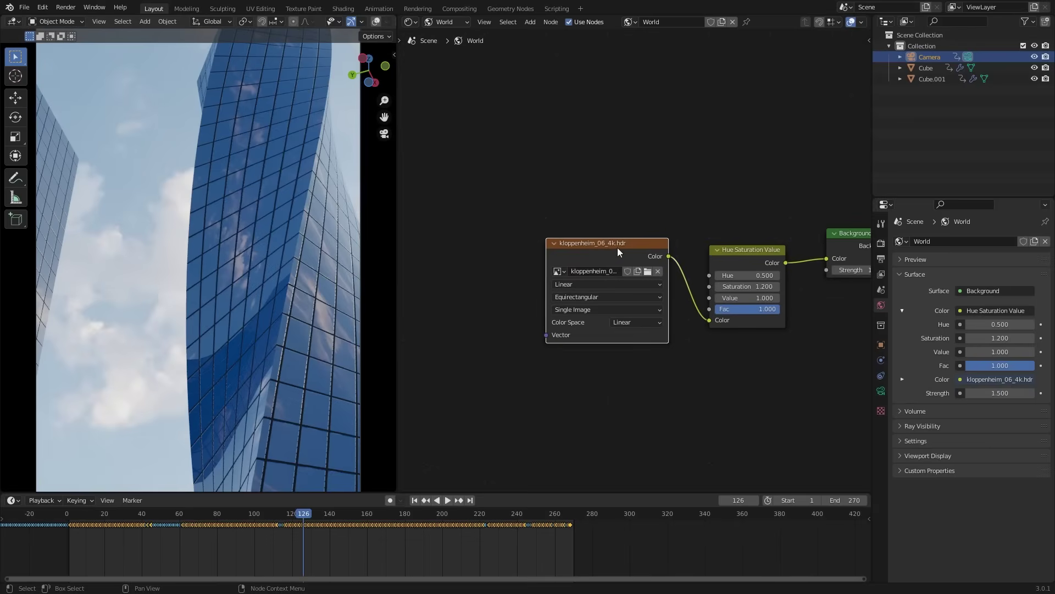
key("ctrl+t")
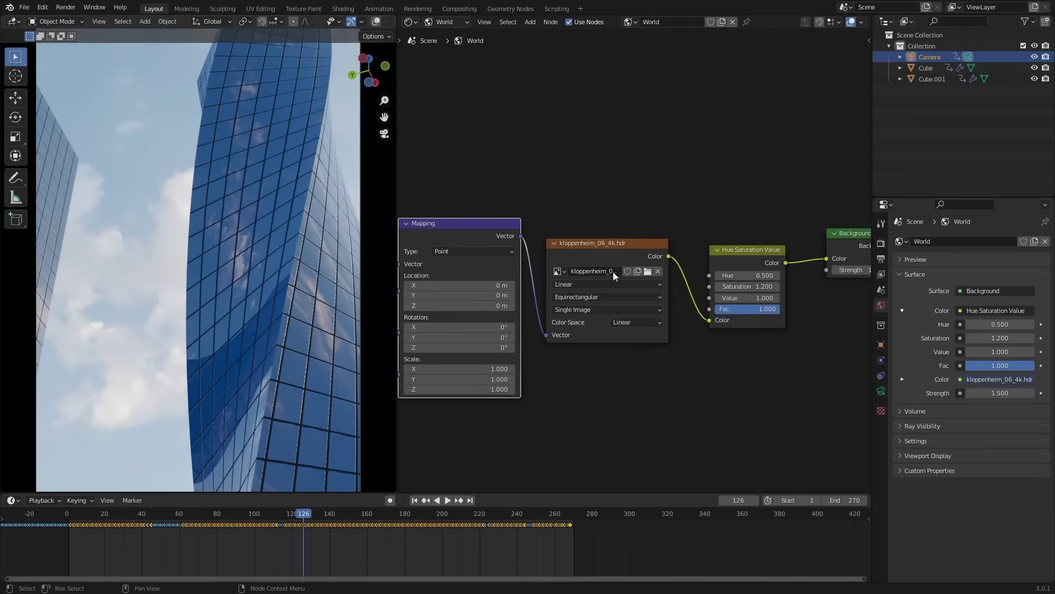
middle_click_drag(578, 385, 713, 380)
left_click(481, 416)
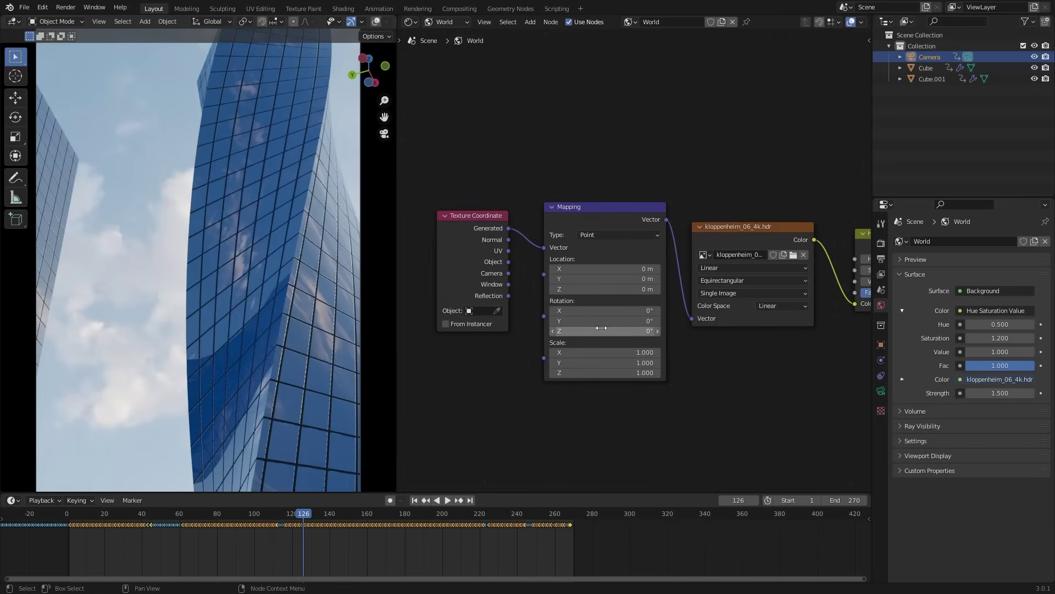
Try rotating the HDRI about Z in the Mapping node and undo the rotation
left_click_drag(599, 331, 781, 331)
key("ctrl+z")
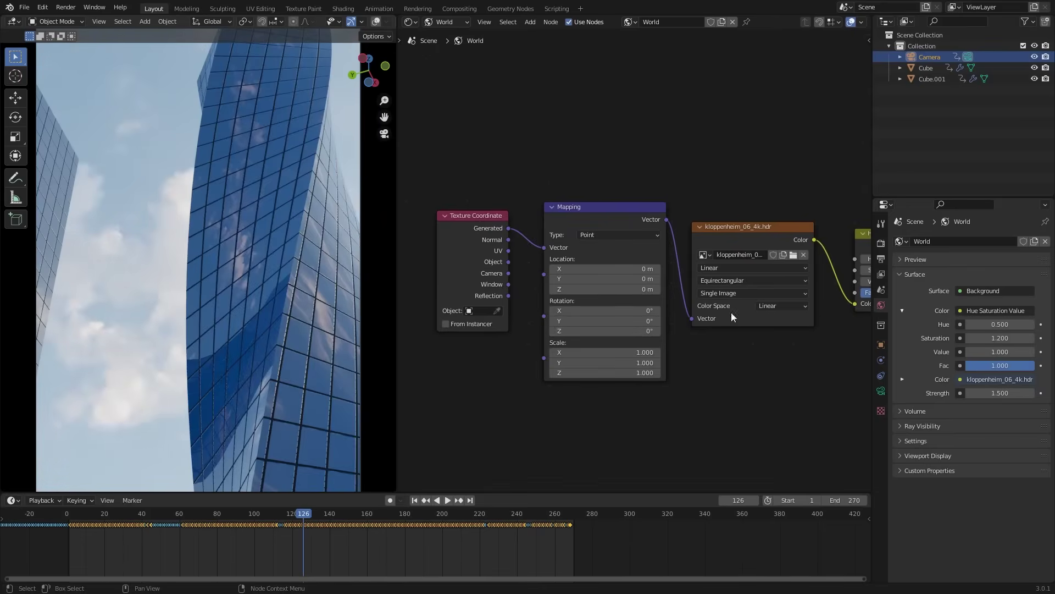
scroll(685, 371, "down", 2)
scroll(685, 372, "down", 1)
Render frame 126 with the adjusted sky, inspect the image and close the render window
left_click(65, 7)
left_click(82, 19)
scroll(417, 267, "up", 4)
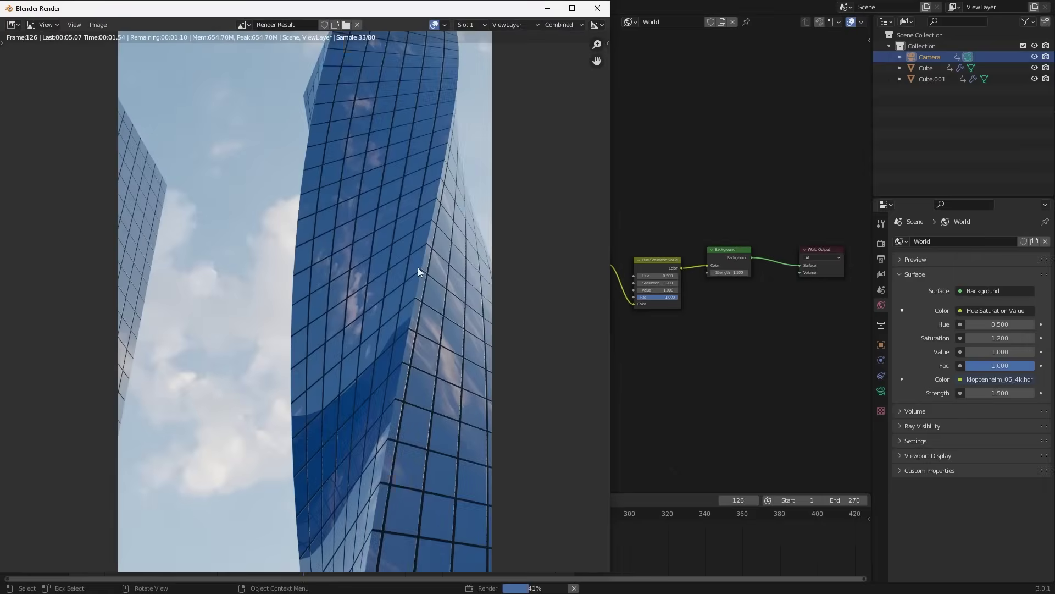
scroll(421, 270, "down", 2)
left_click(598, 8)
Enable nodes in an enlarged Compositing workspace editor and move the Render Layers and Composite nodes far apart
left_click(456, 8)
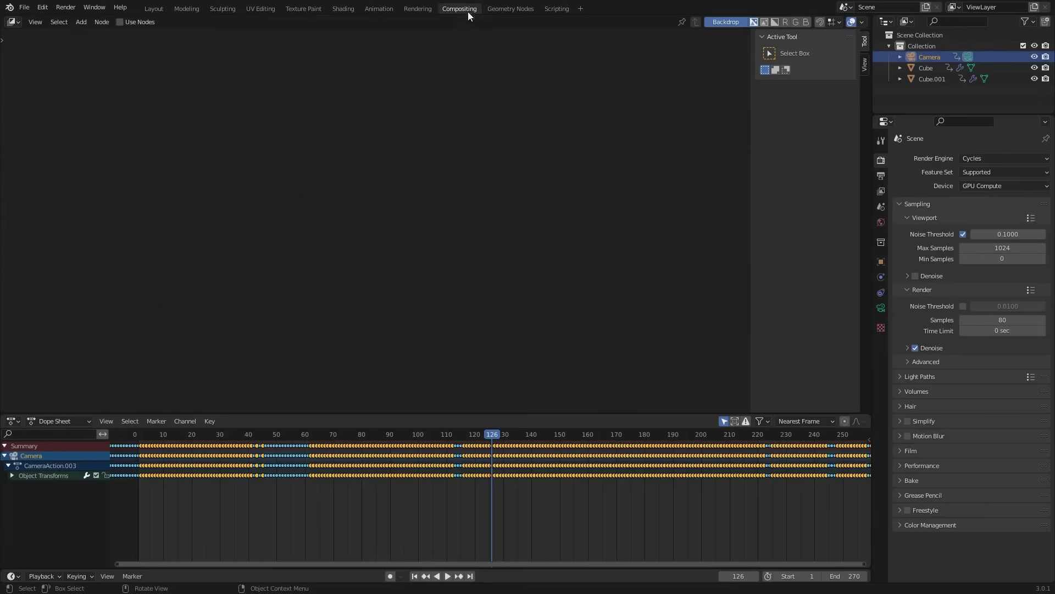
left_click_drag(384, 413, 389, 500)
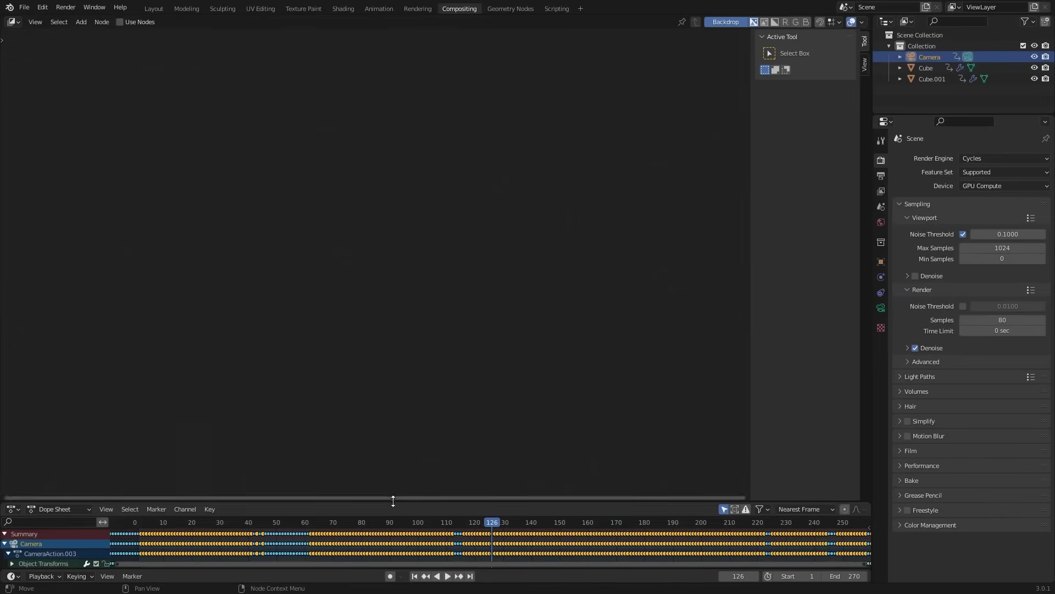
left_click(120, 23)
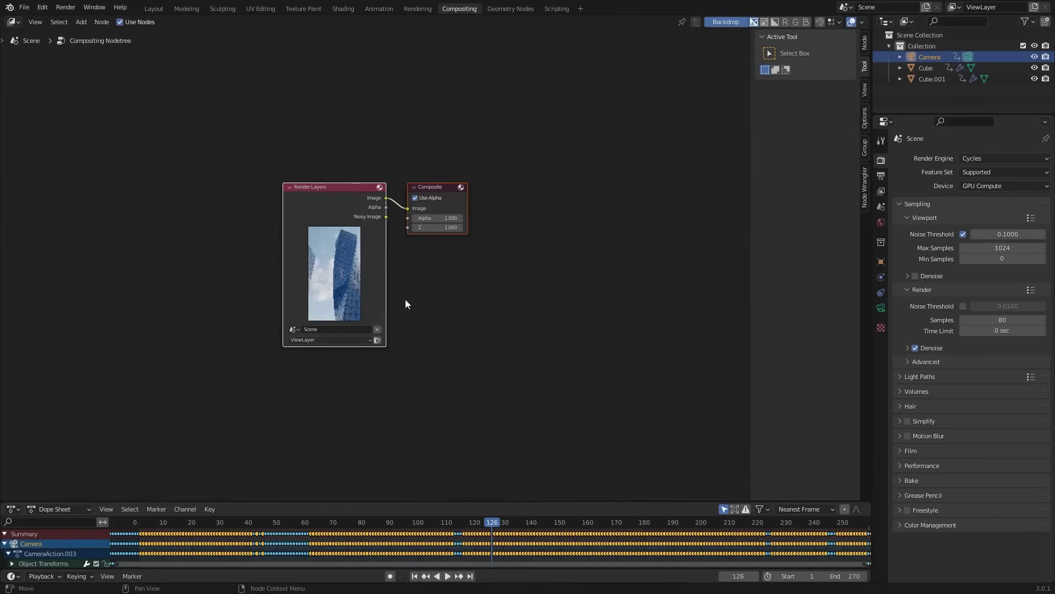
left_click_drag(348, 199, 54, 184)
left_click_drag(444, 190, 631, 179)
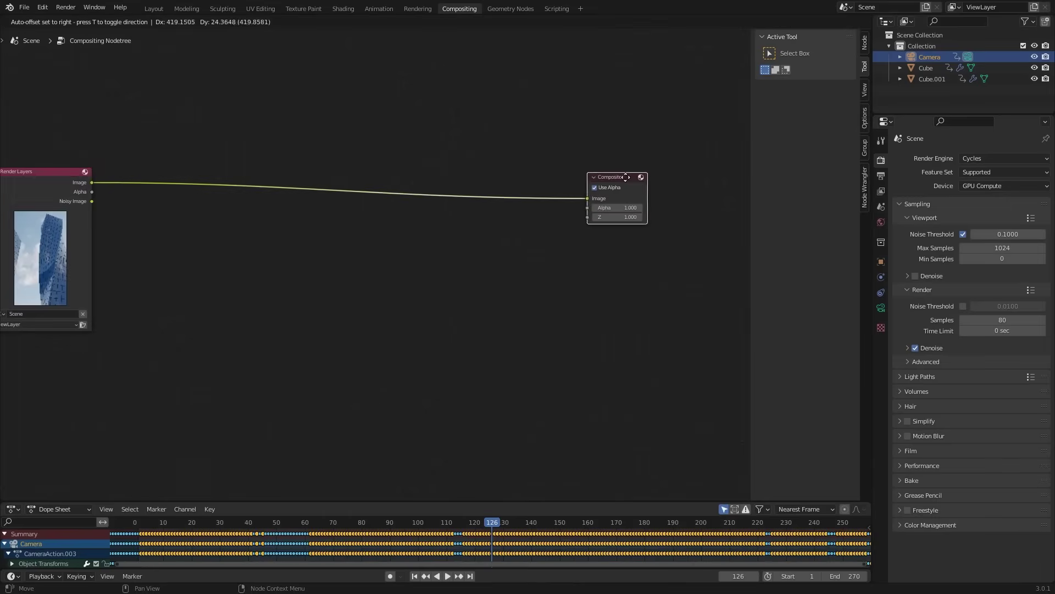
Add a Viewer node below the Composite node and connect the Render Layers image to it
key("shift+a")
type("viewr")
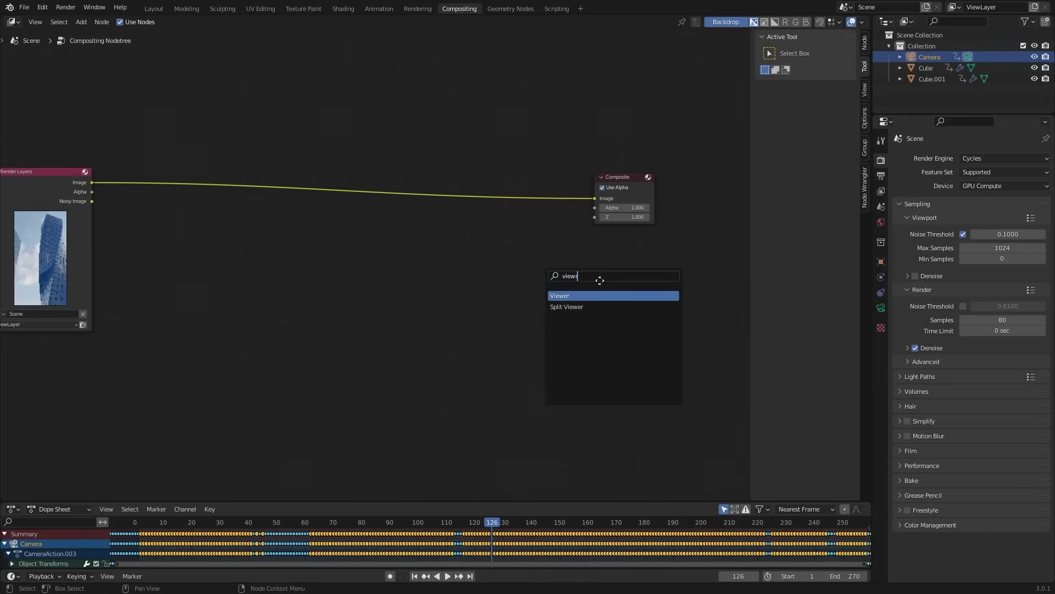
key("Return")
left_click(654, 233)
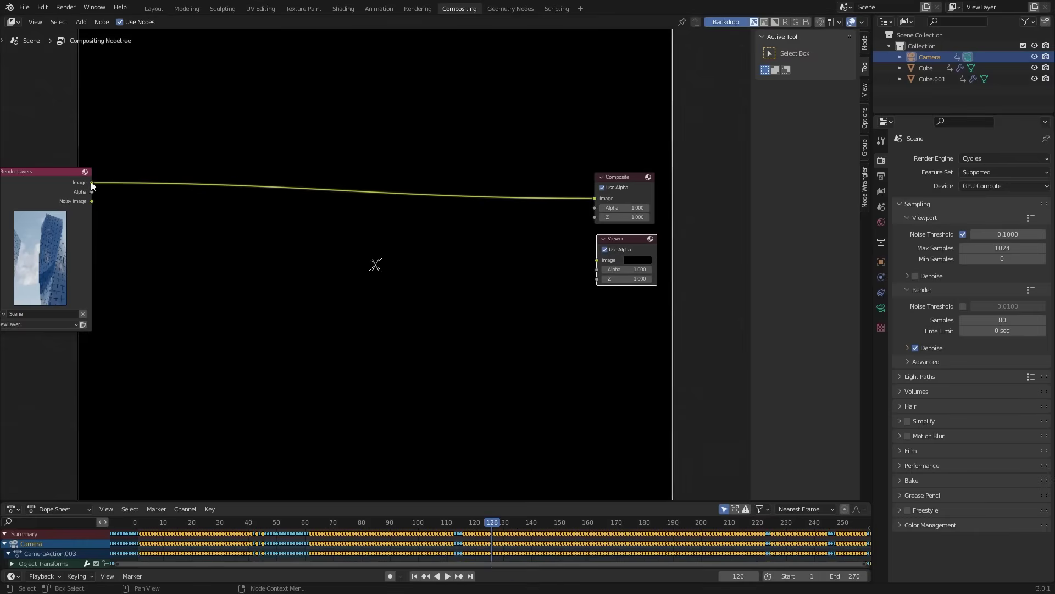
left_click_drag(92, 183, 598, 259)
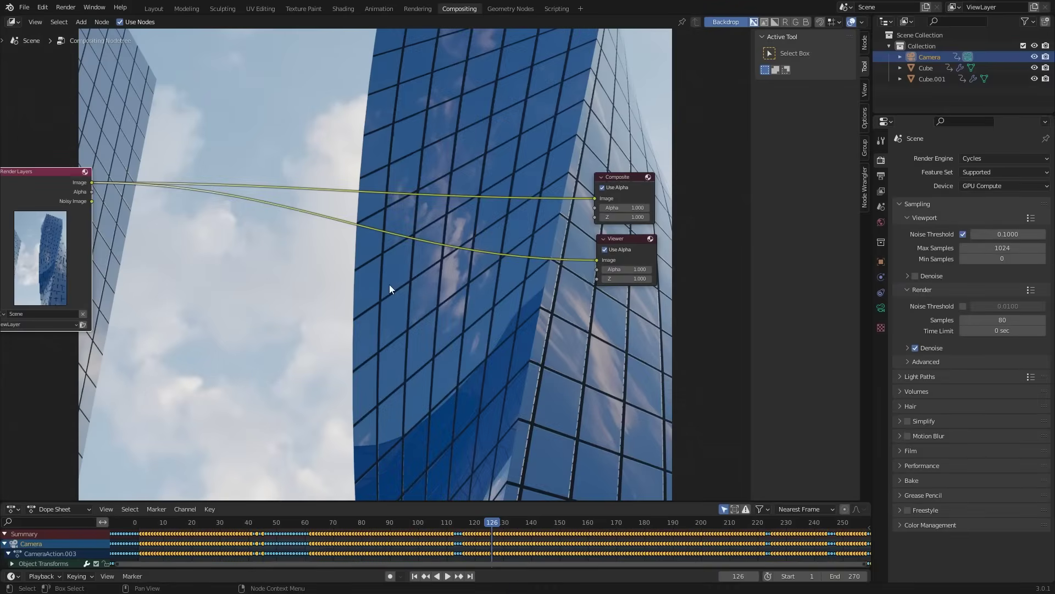
Scale the compositor backdrop until the whole rendered tower image fits in the node area
key("v")
key("v")
key("v")
key("v")
key("v")
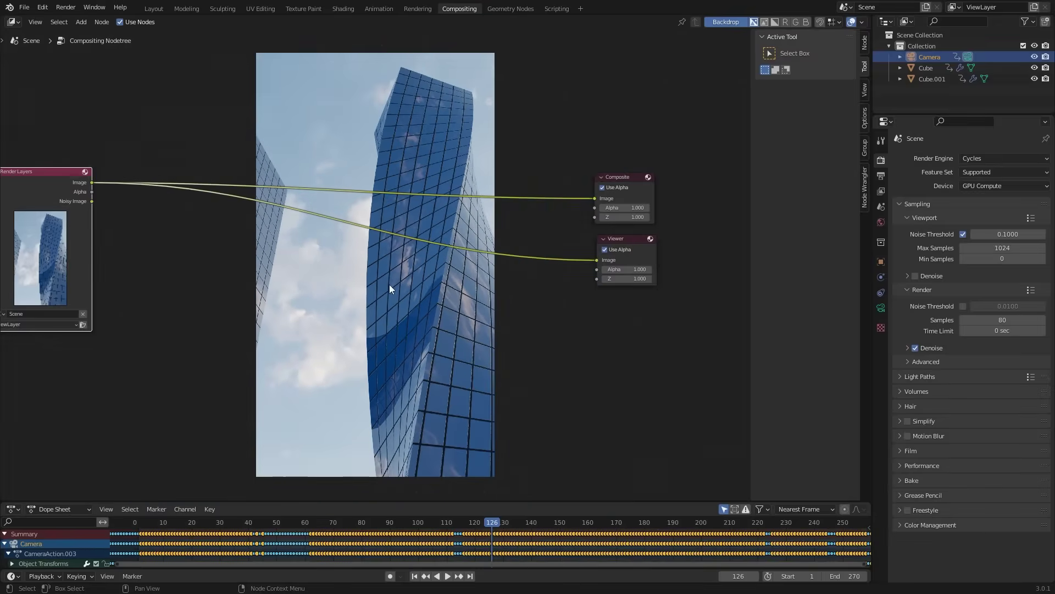
key("alt+v")
key("alt+v")
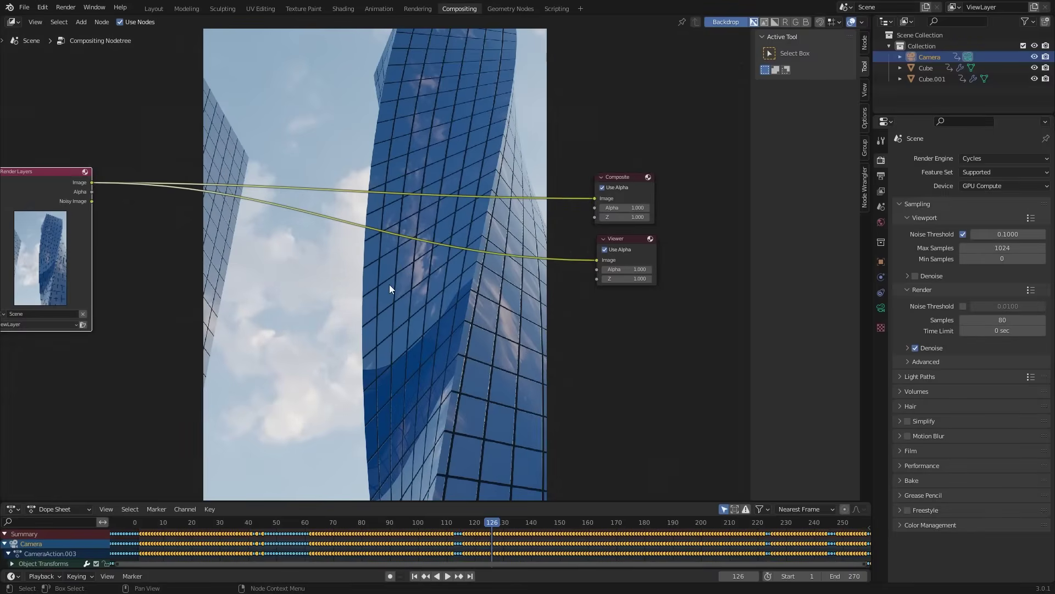
key("v")
key("v")
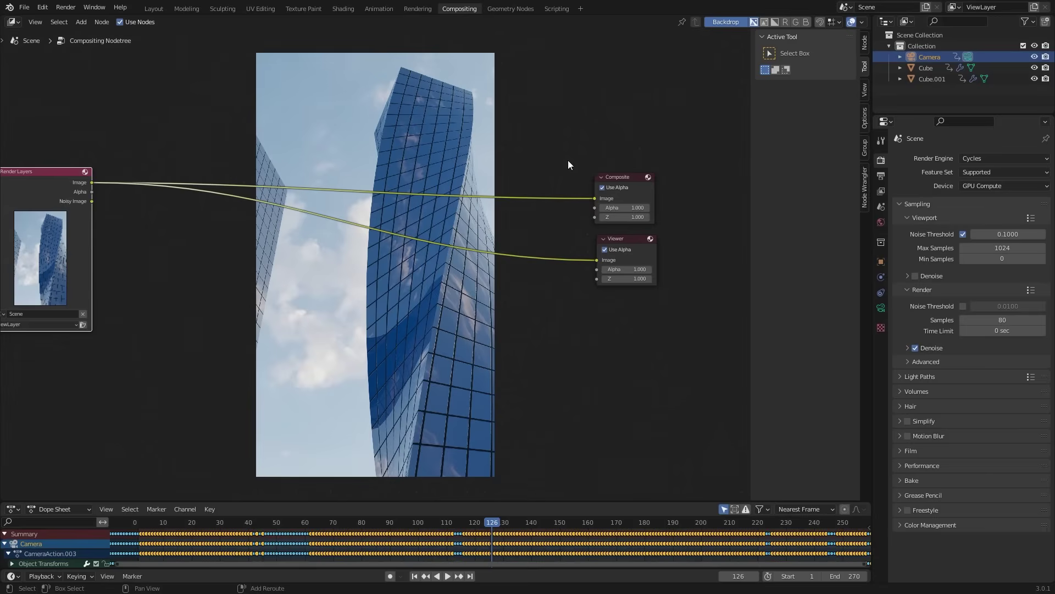
Join the Composite and Viewer links through one reroute and insert a Lens Distortion node before it
right_click_drag(568, 161, 575, 288, "shift")
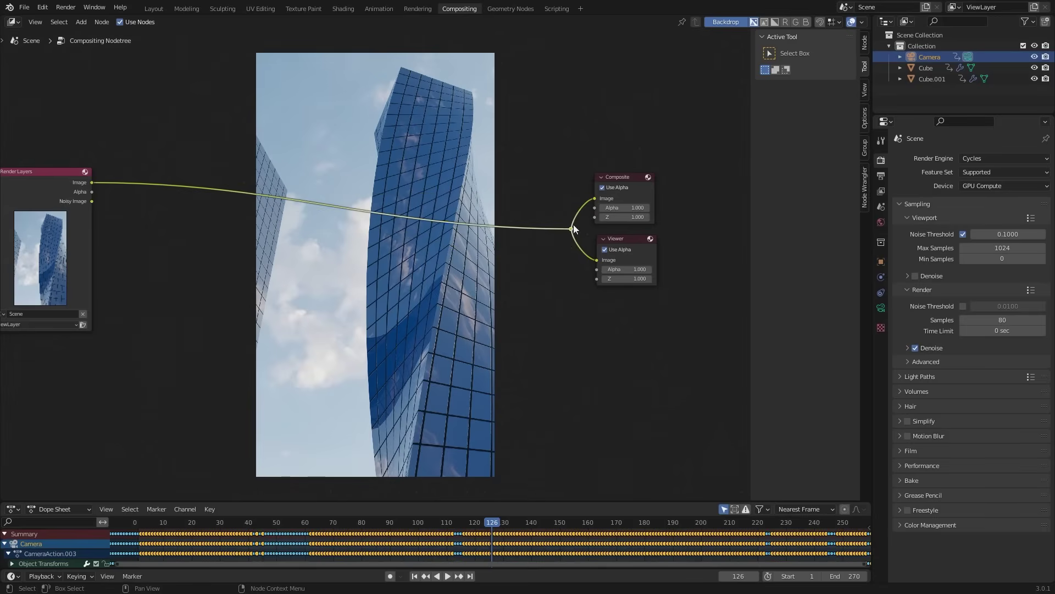
key("shift+a")
left_click(453, 286)
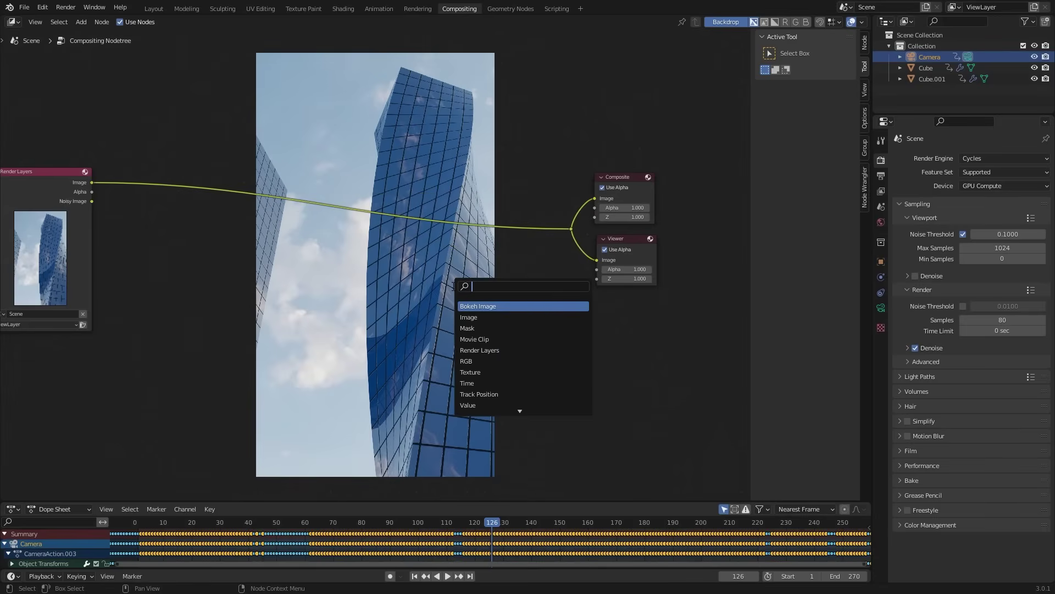
type("lens")
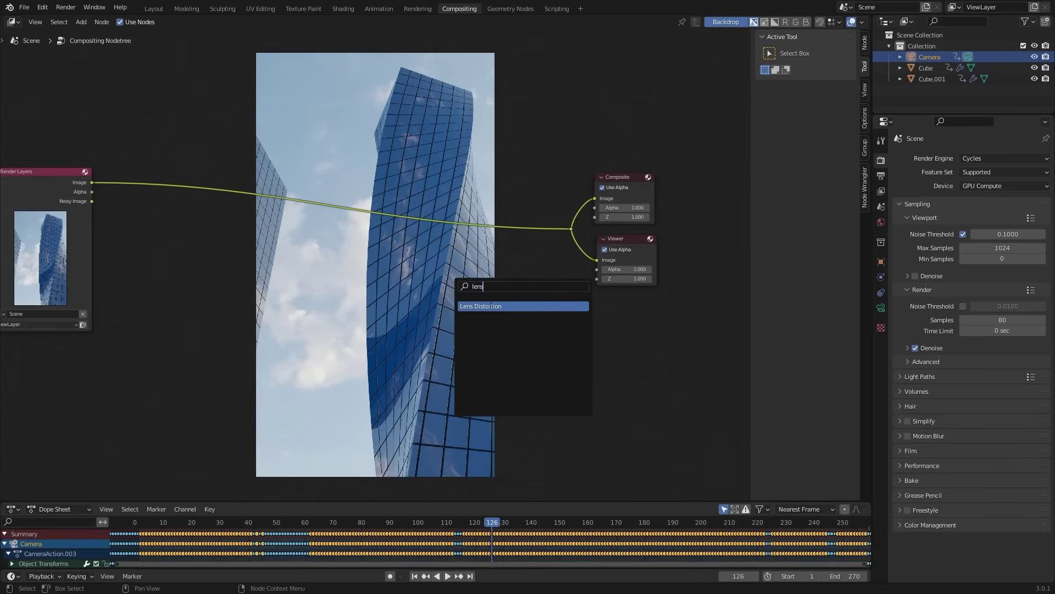
left_click(491, 307)
left_click(497, 250)
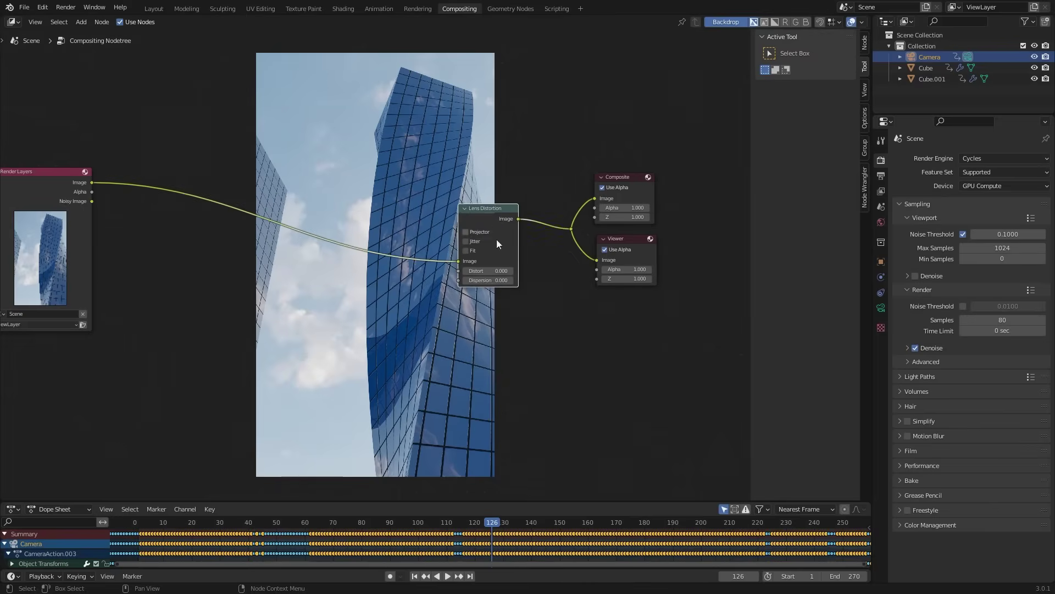
Set the Lens Distortion node's dispersion to 0.02 after trying a value of 1
left_click(498, 280)
key("Return")
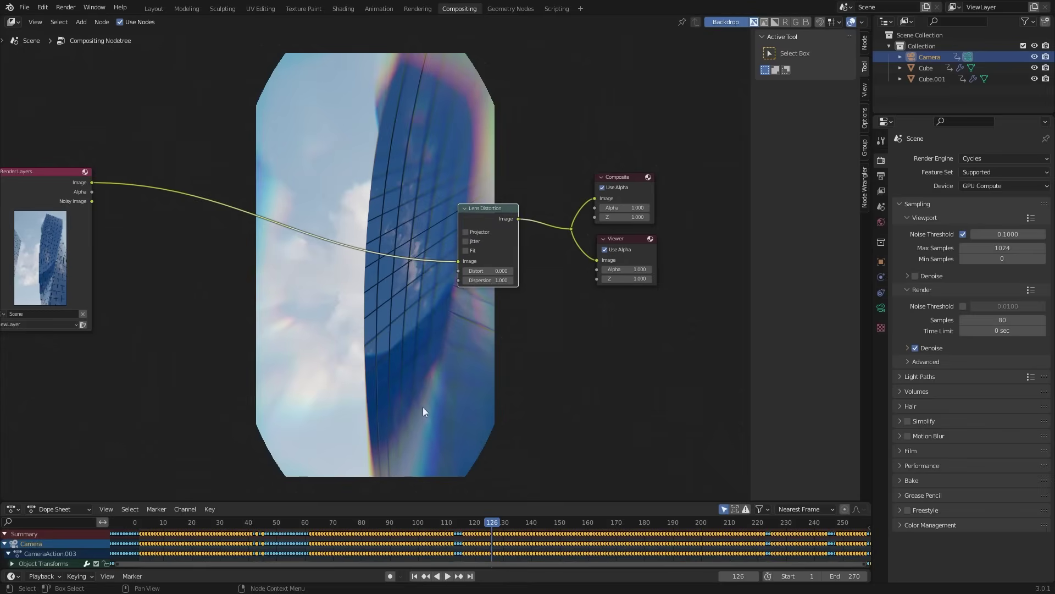
left_click(488, 280)
type(".02")
key("Return")
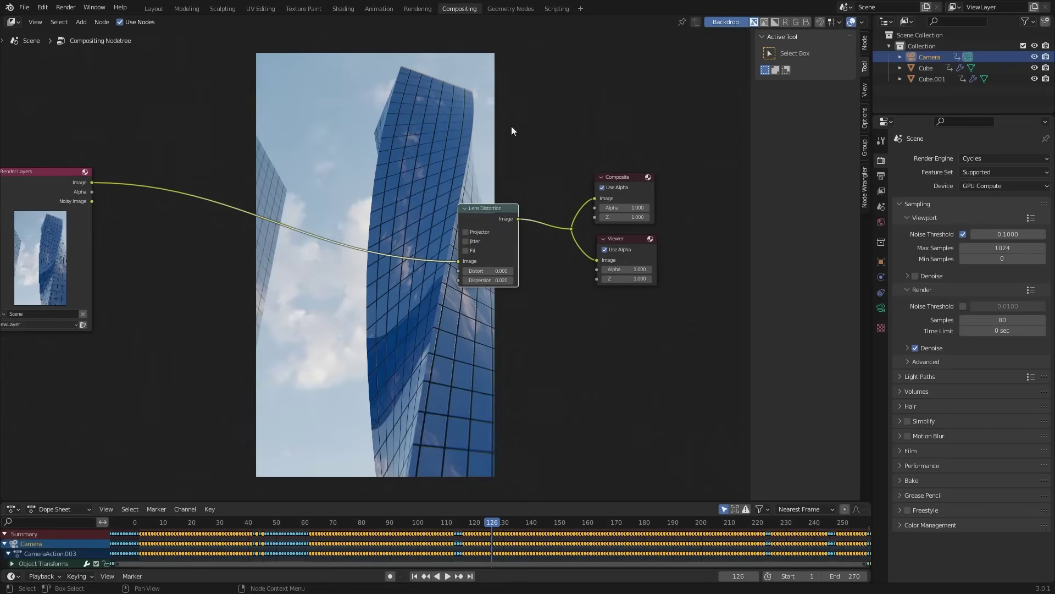
Set the Lens Distortion node's distort value to -0.01
left_click(500, 270)
type("-0.01")
key("Return")
middle_click_drag(503, 327, 542, 321)
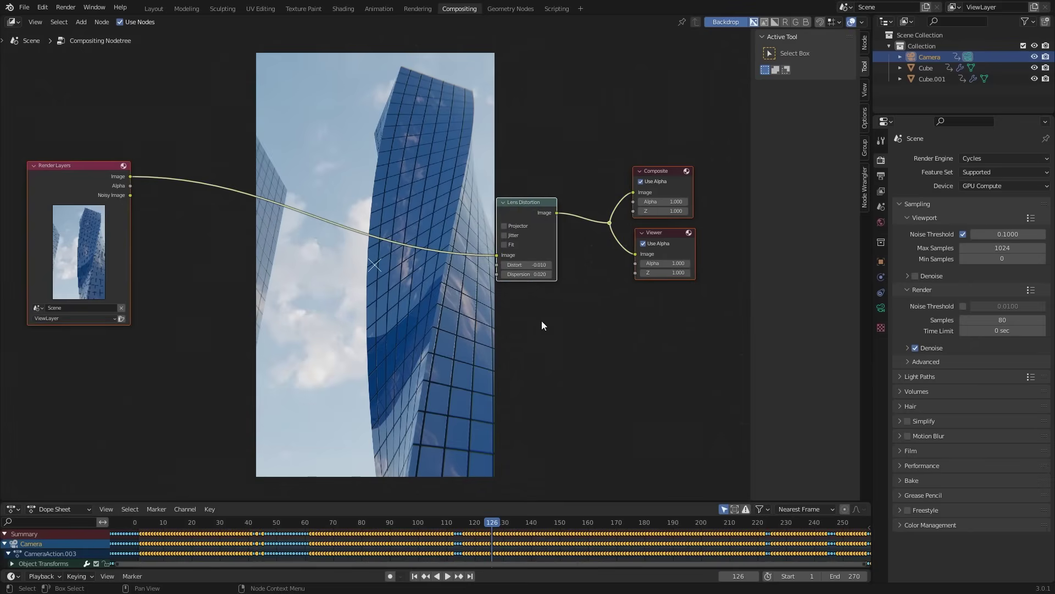
Insert a Glare node on the link between Render Layers and Lens Distortion
key("shift+a")
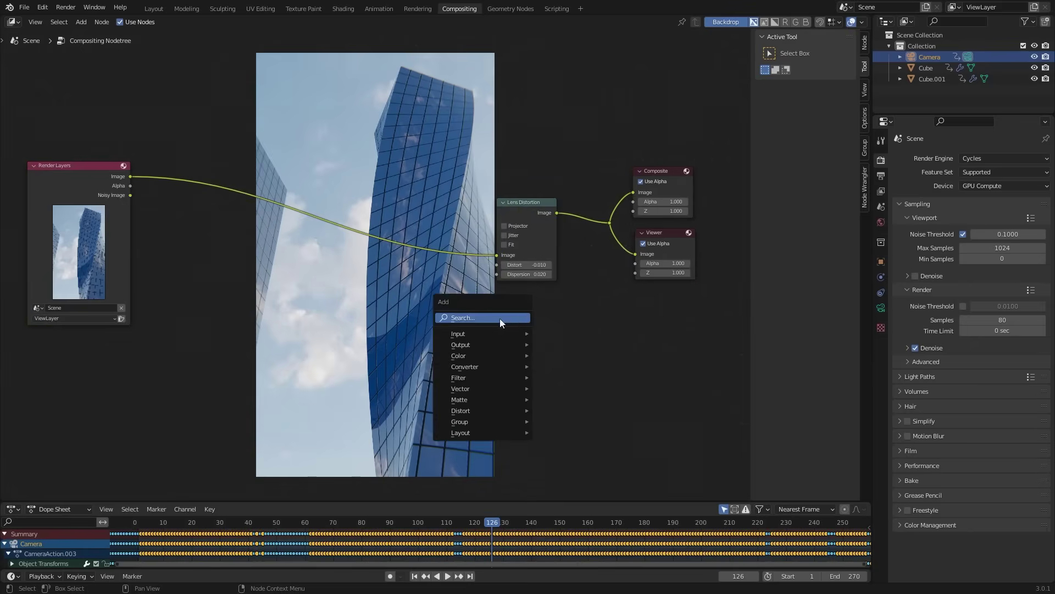
type("GLARE")
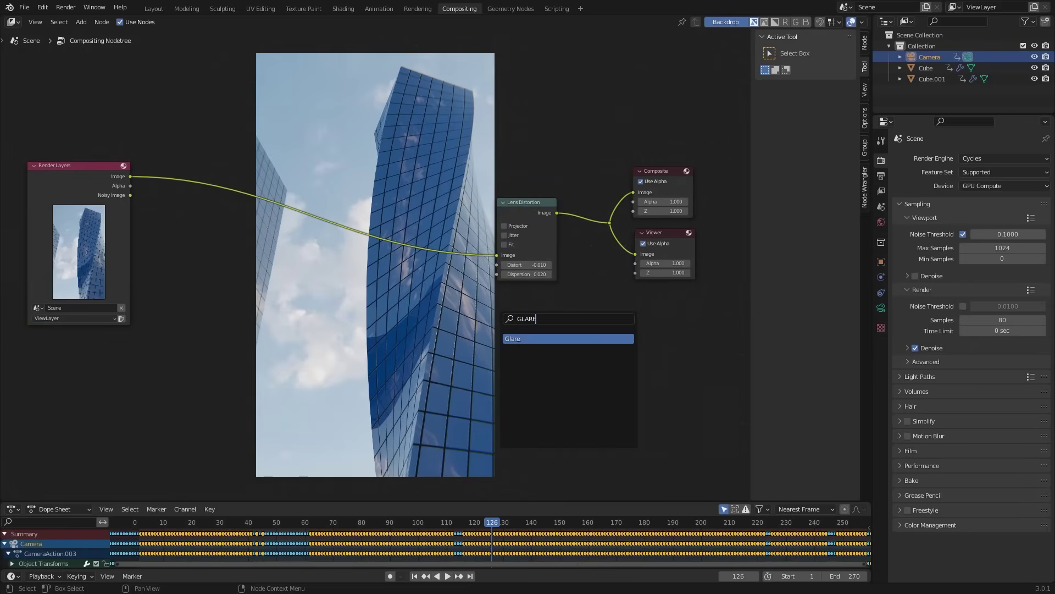
left_click(521, 339)
left_click(445, 285)
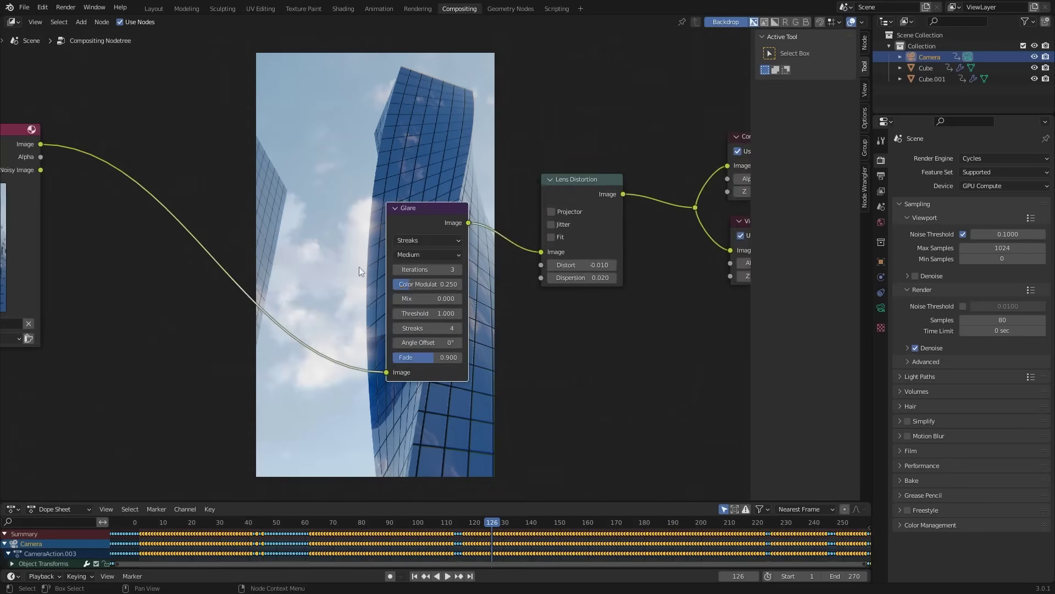
Enlarge the compositor backdrop to inspect the glare on the rendered towers, and scale it back down
scroll(357, 266, "down", 1)
key("alt+v")
key("alt+v")
key("alt+v")
key("alt+v")
key("alt+v")
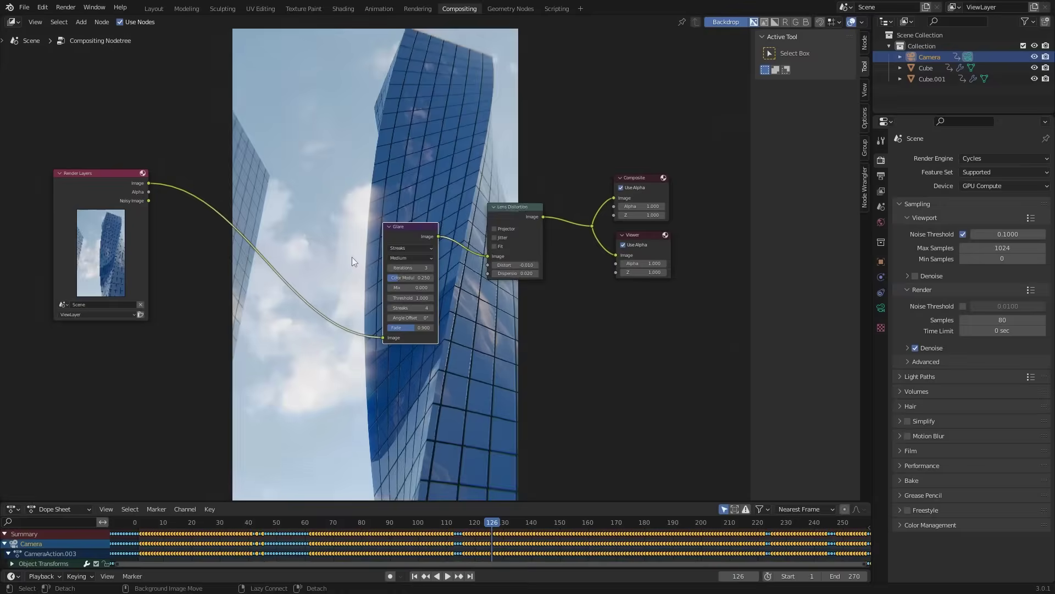
scroll(363, 264, "down", 2)
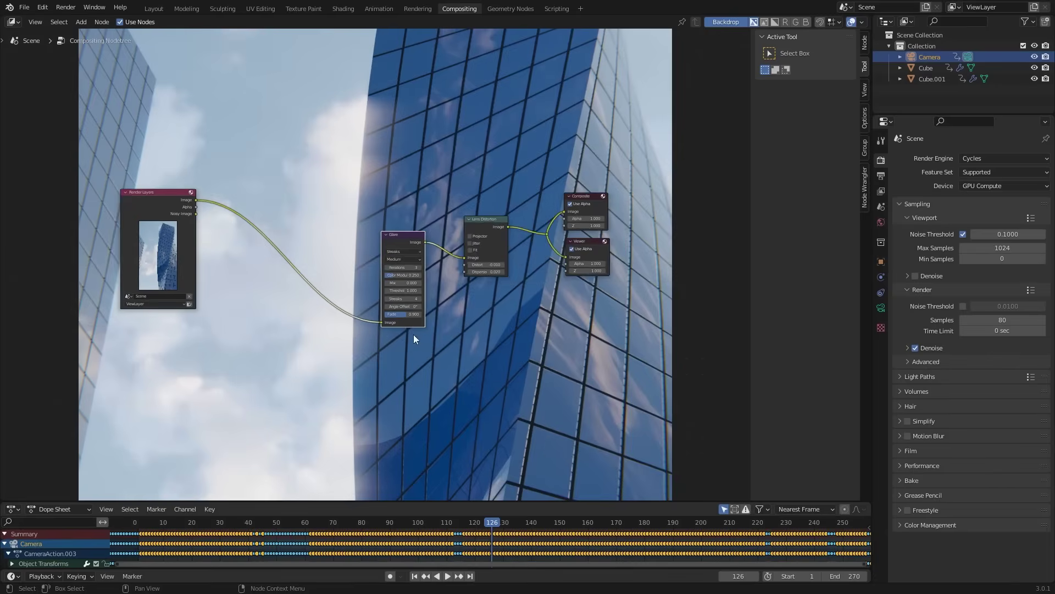
key("v")
key("v")
key("v")
key("v")
middle_click_drag(481, 368, 454, 378)
Move the Glare and Lens Distortion nodes closer to Render Layers and insert a Color Balance node after Lens Distortion
left_click_drag(379, 246, 237, 219)
left_click_drag(440, 229, 300, 229)
key("shift+a")
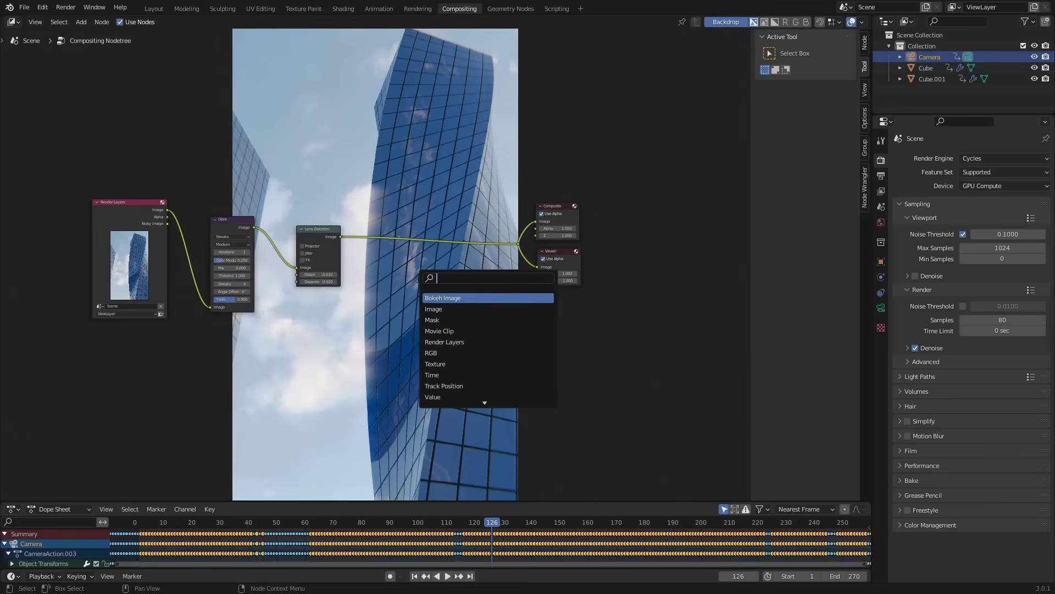
type("color bal")
key("Return")
left_click(414, 249)
scroll(433, 243, "up", 2)
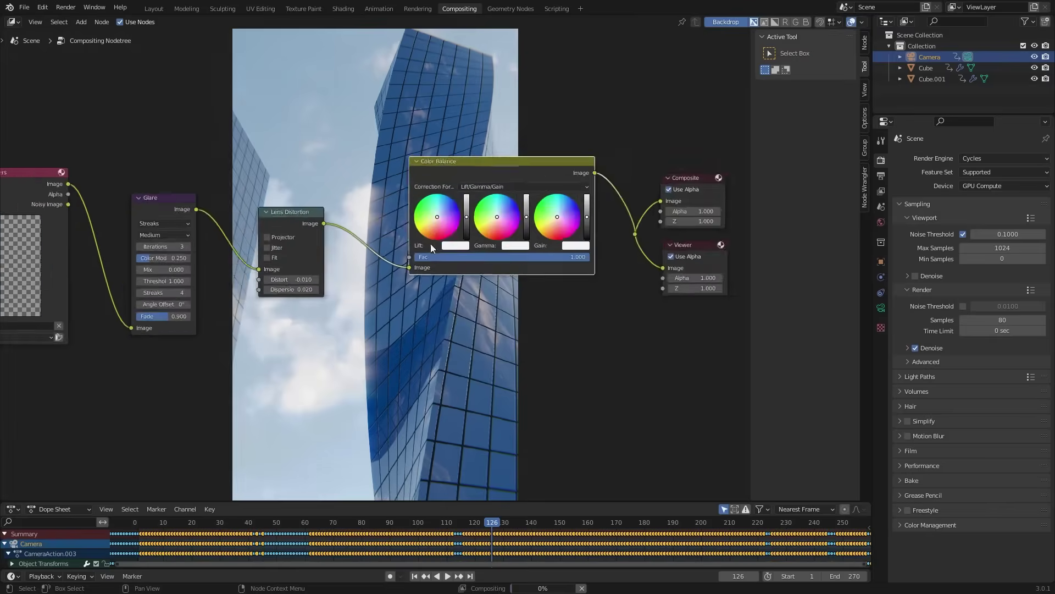
Switch Color Balance to Offset/Power/Slope (ASC-CDL), try a pink Power tint on the image, and return Power to neutral white
scroll(434, 242, "up", 2)
left_click(434, 234)
left_click(440, 265)
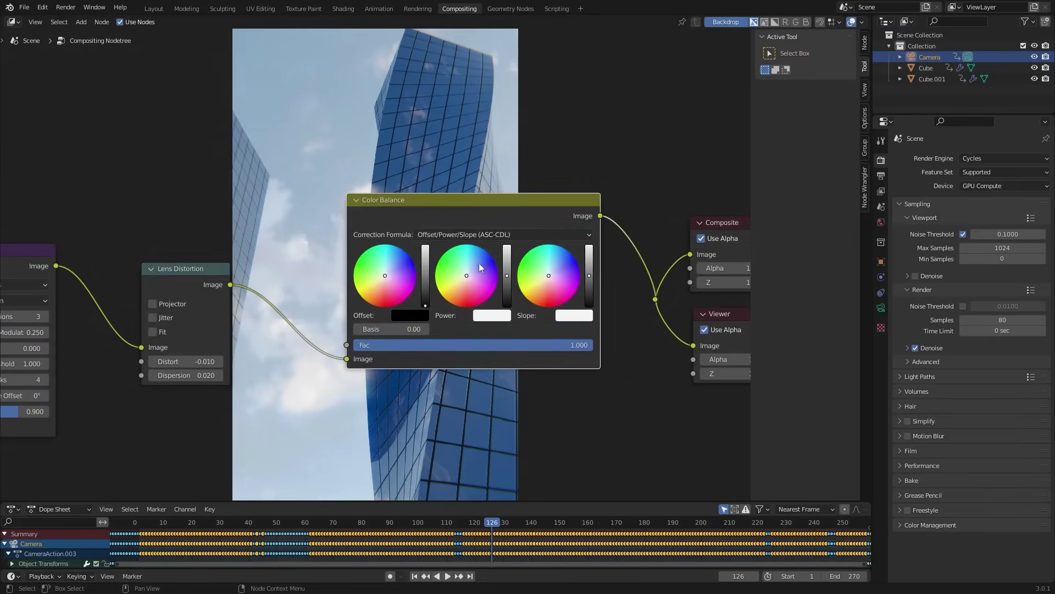
left_click_drag(478, 261, 482, 288)
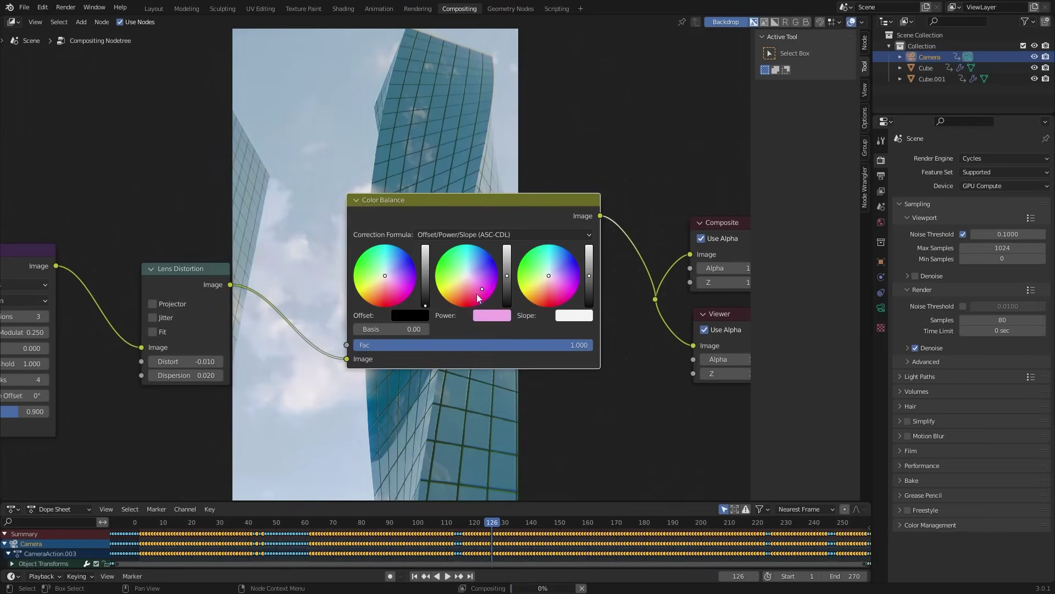
left_click(467, 276)
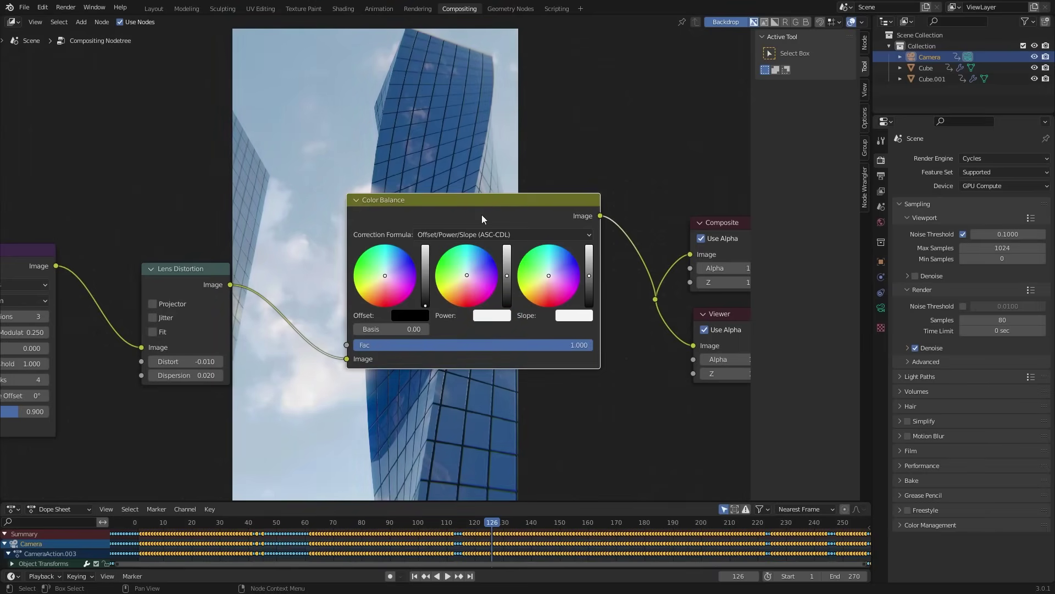
Delete the Color Balance node and link the Lens Distortion image output to the reroute feeding Composite and Viewer
key("Delete")
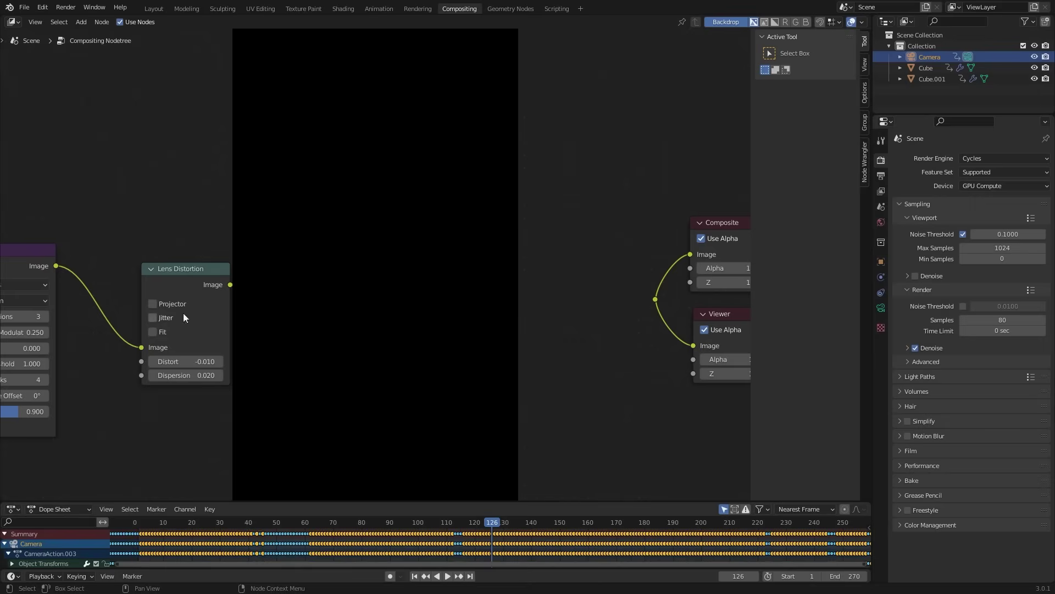
left_click_drag(230, 284, 657, 299)
scroll(466, 331, "down", 3)
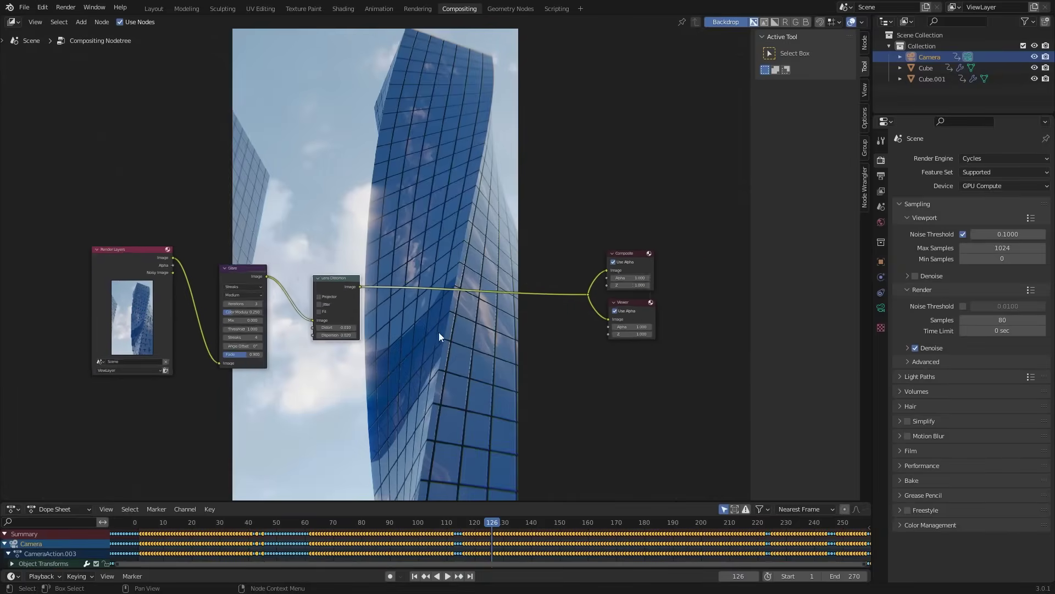
Create a folder named 123456 on the Desktop and set it as the render output location
left_click(882, 140)
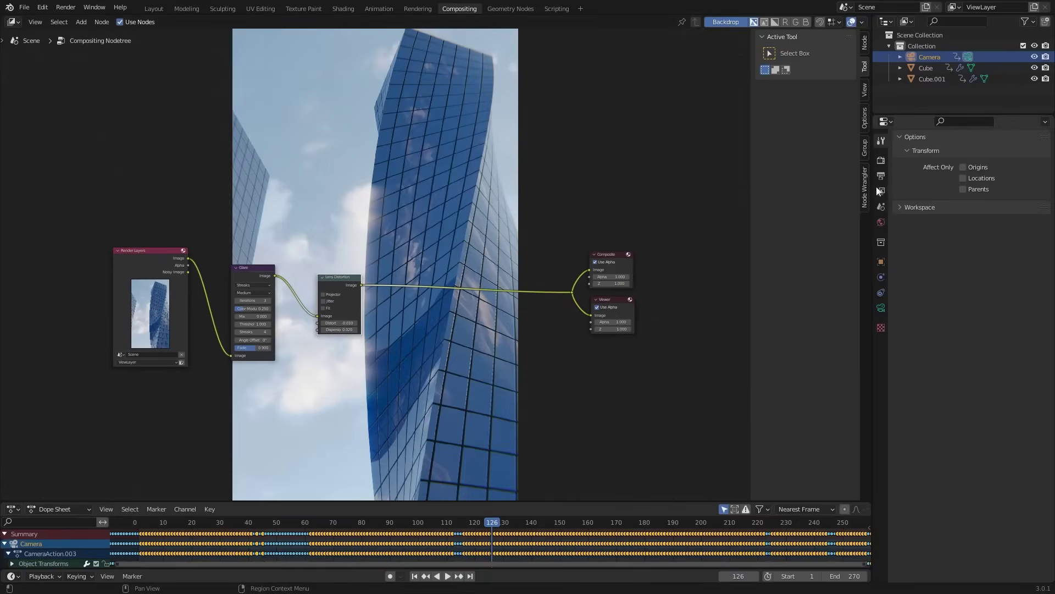
left_click(881, 160)
left_click(881, 175)
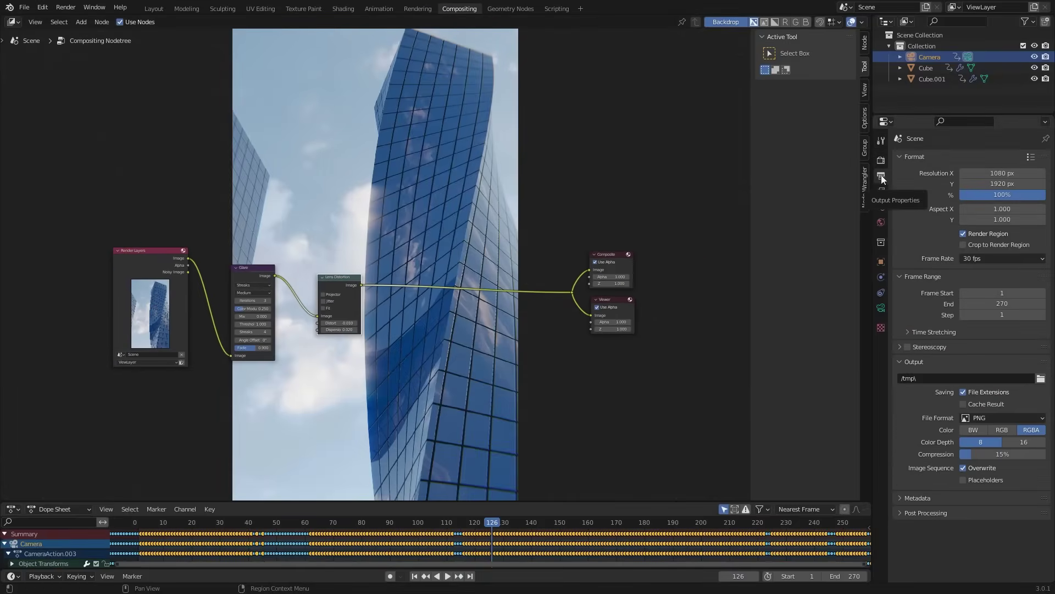
left_click(1040, 378)
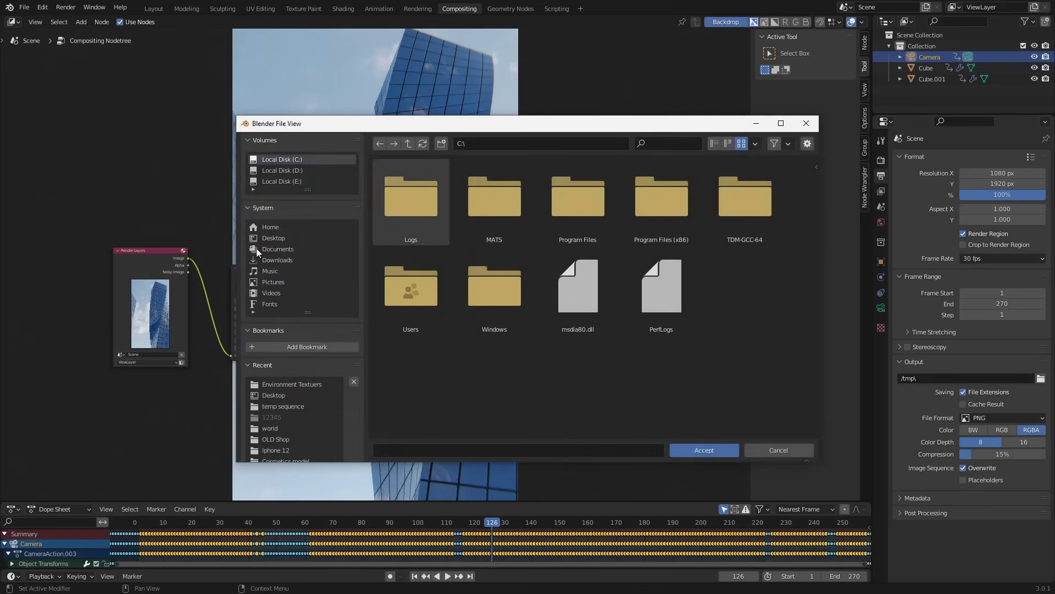
left_click(272, 237)
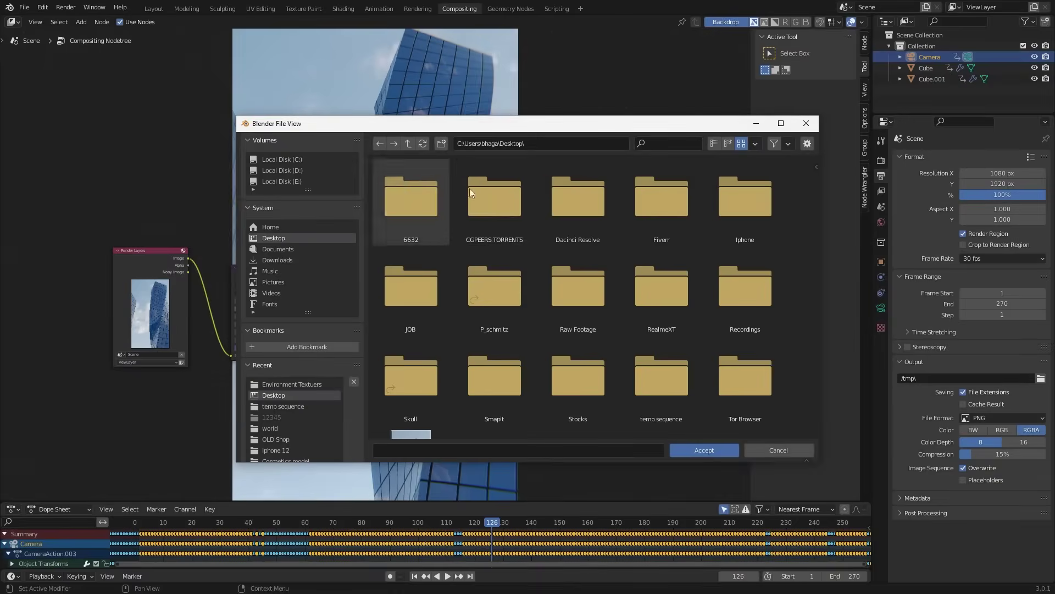
left_click(442, 143)
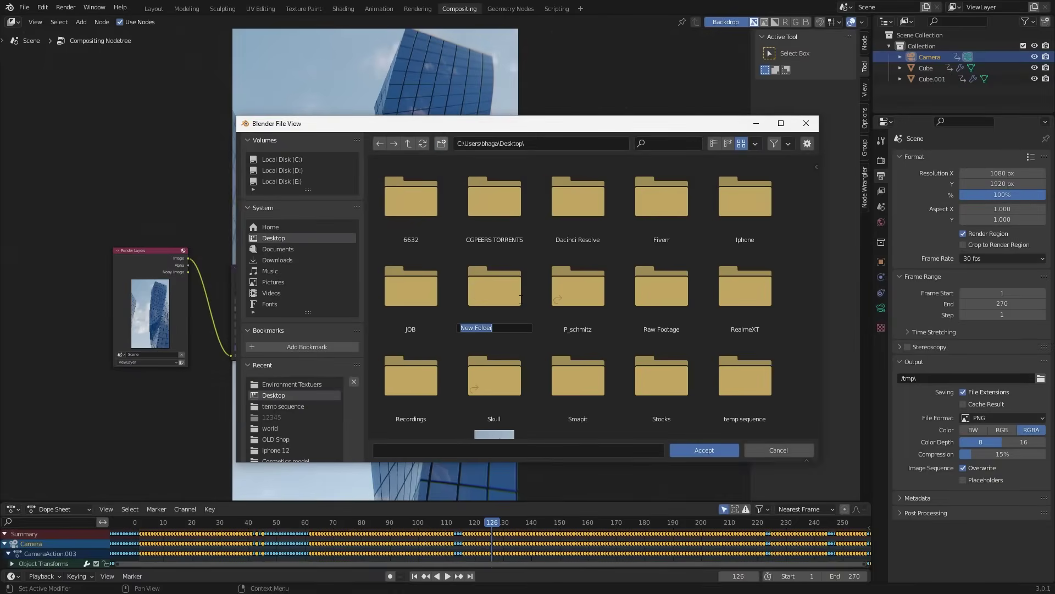
type("123456")
key("Return")
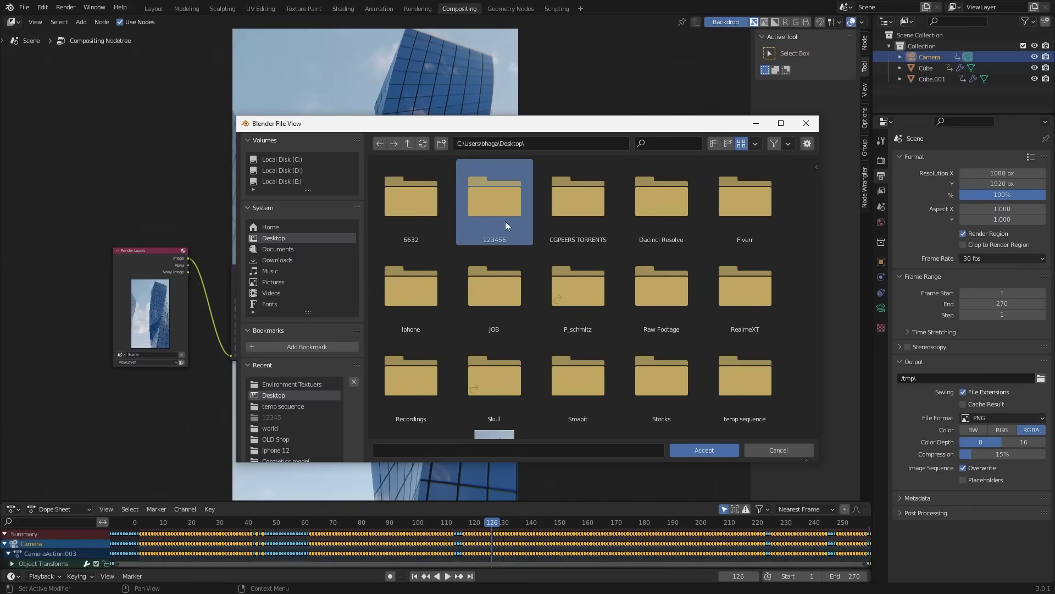
double_click(498, 220)
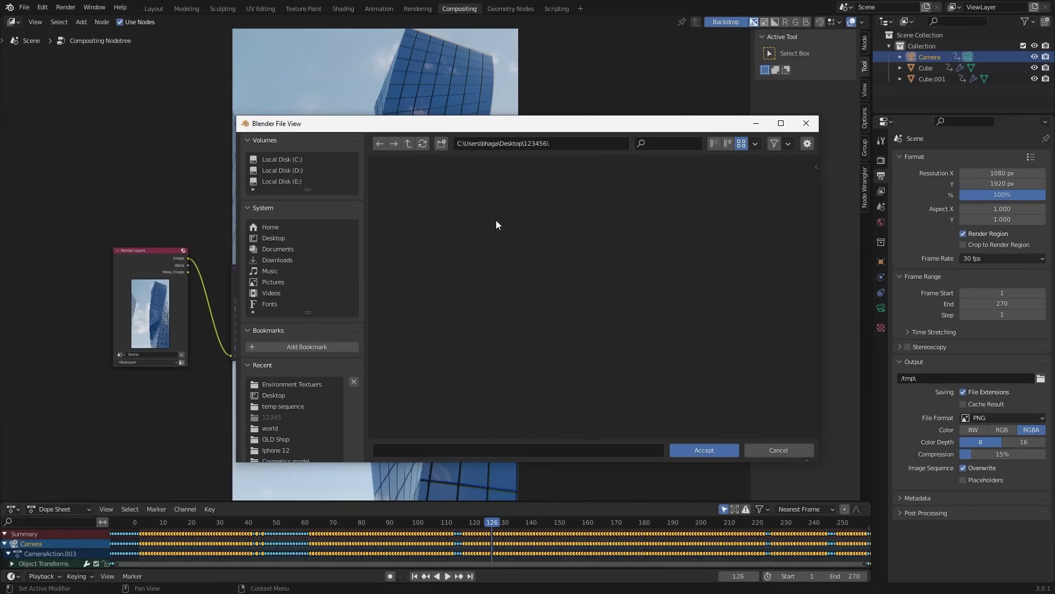
left_click(708, 450)
Start rendering the animation with the whole frame fitted in view, and cancel the render during frame 3
left_click(64, 9)
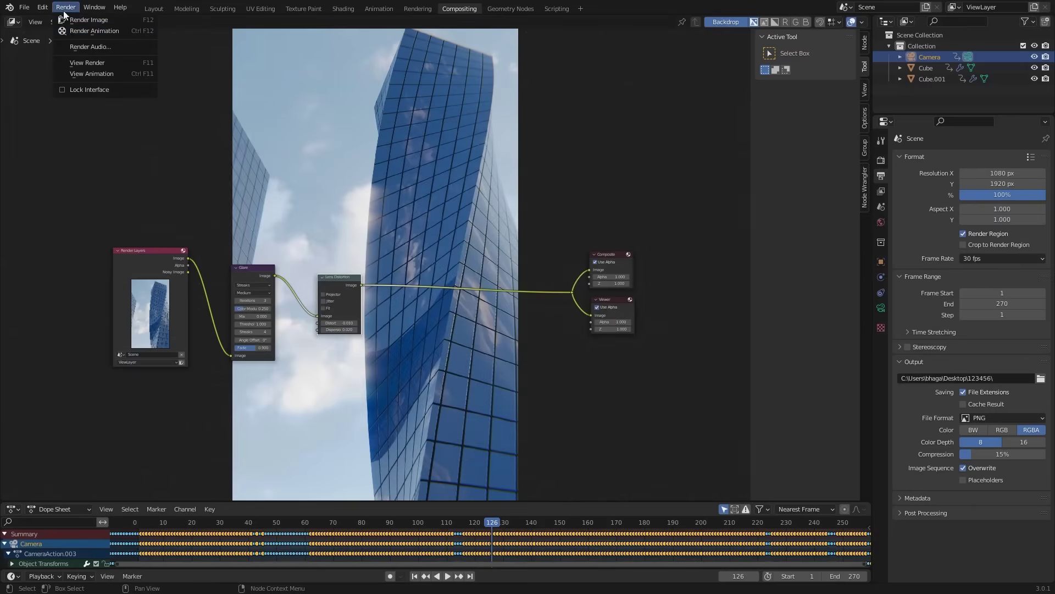
left_click(86, 31)
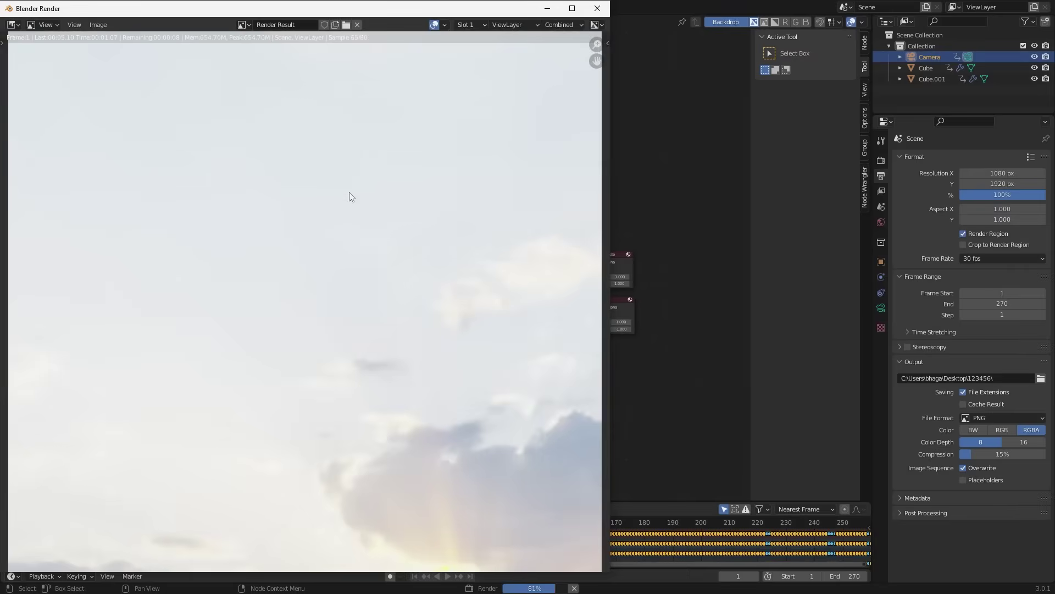
key("Home")
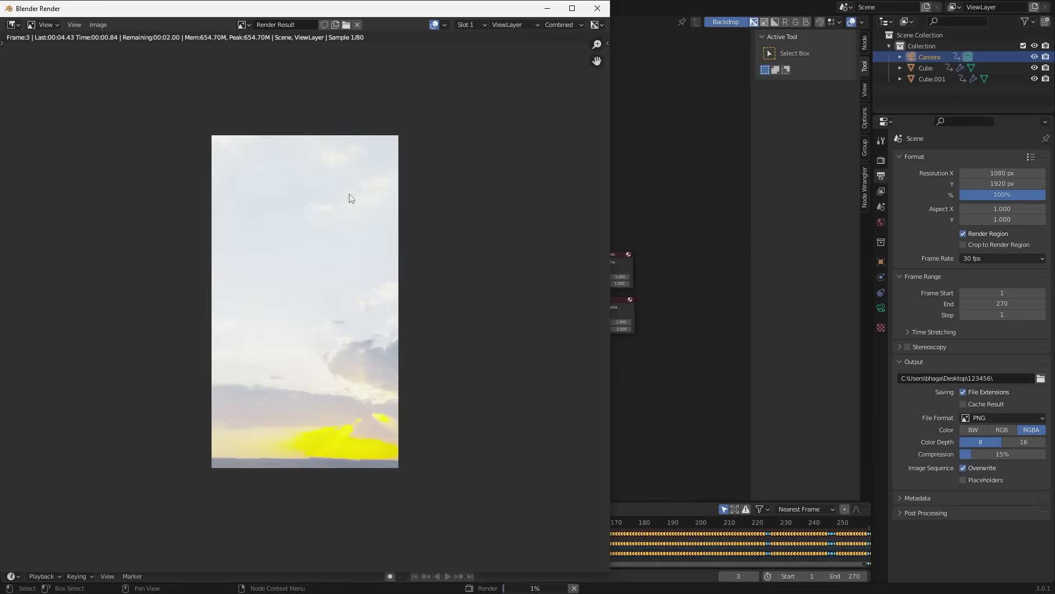
key("Escape")
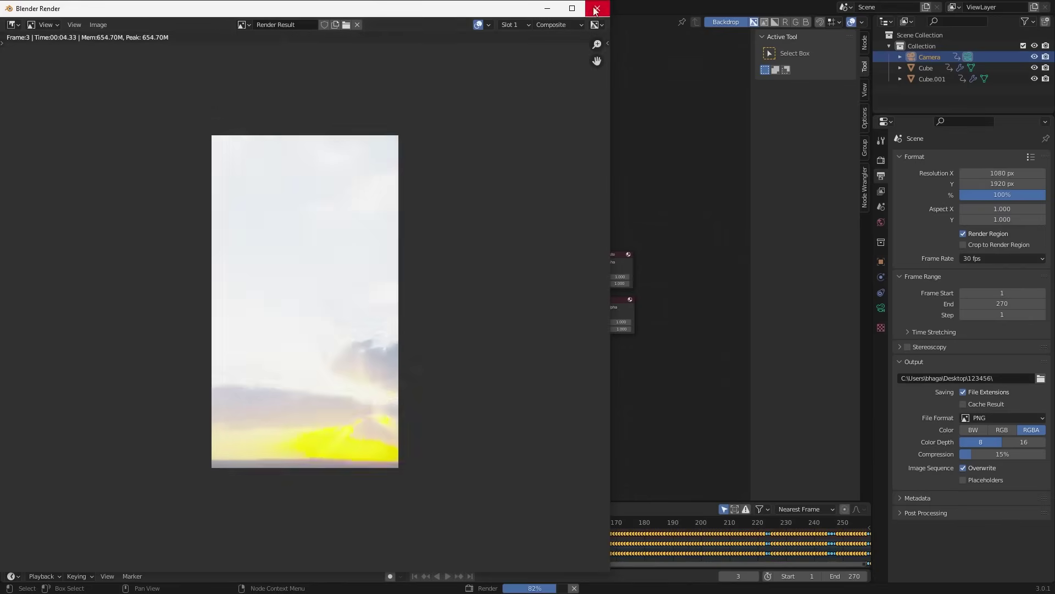
left_click(596, 8)
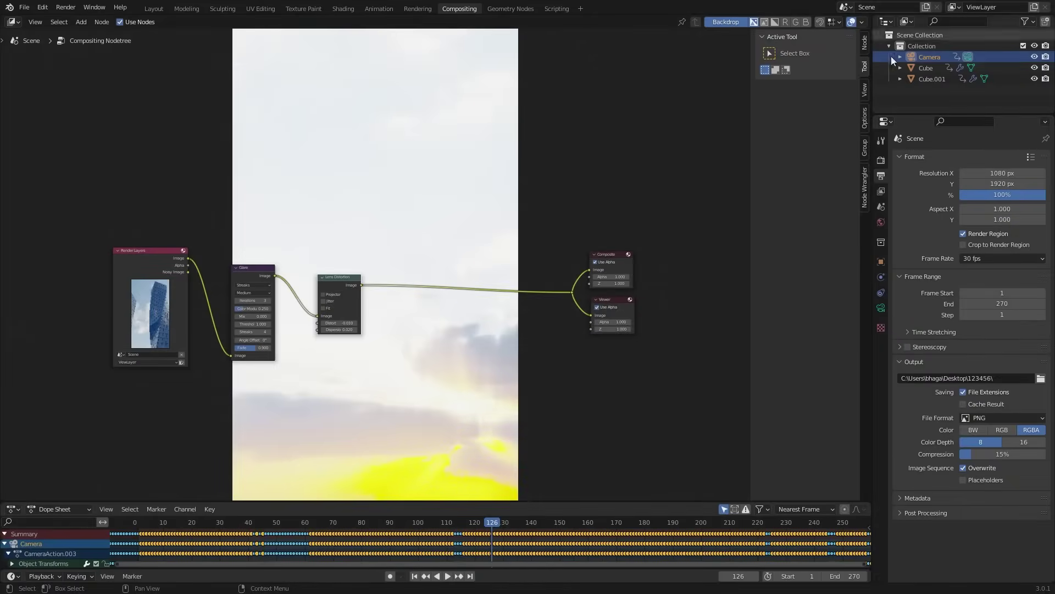
Save the project on the Desktop as fcmsadnfolknsdpfkn.blend and close the program
key("q")
left_click(772, 156)
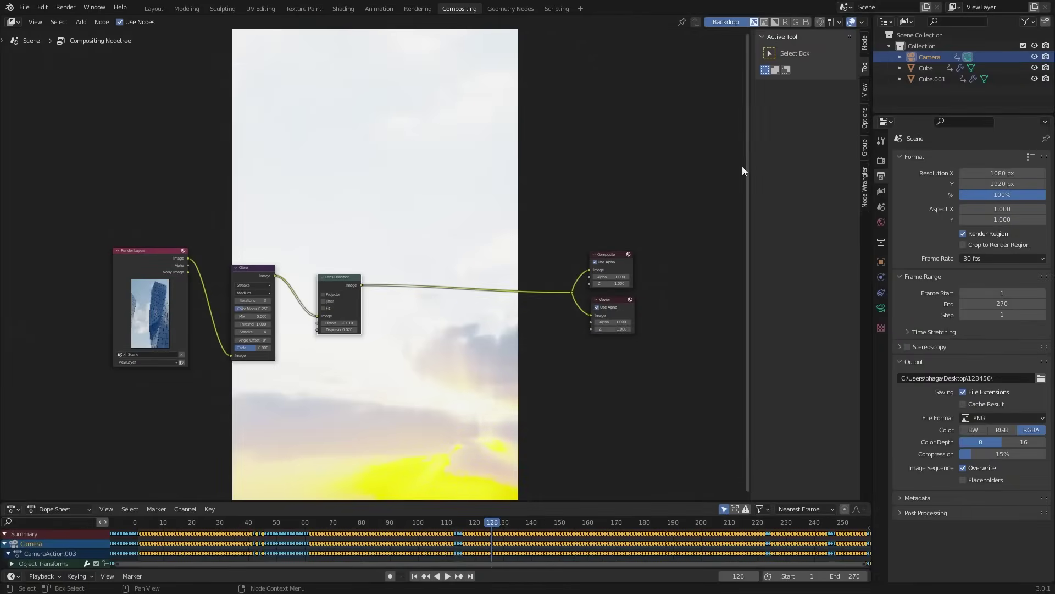
left_click(24, 20)
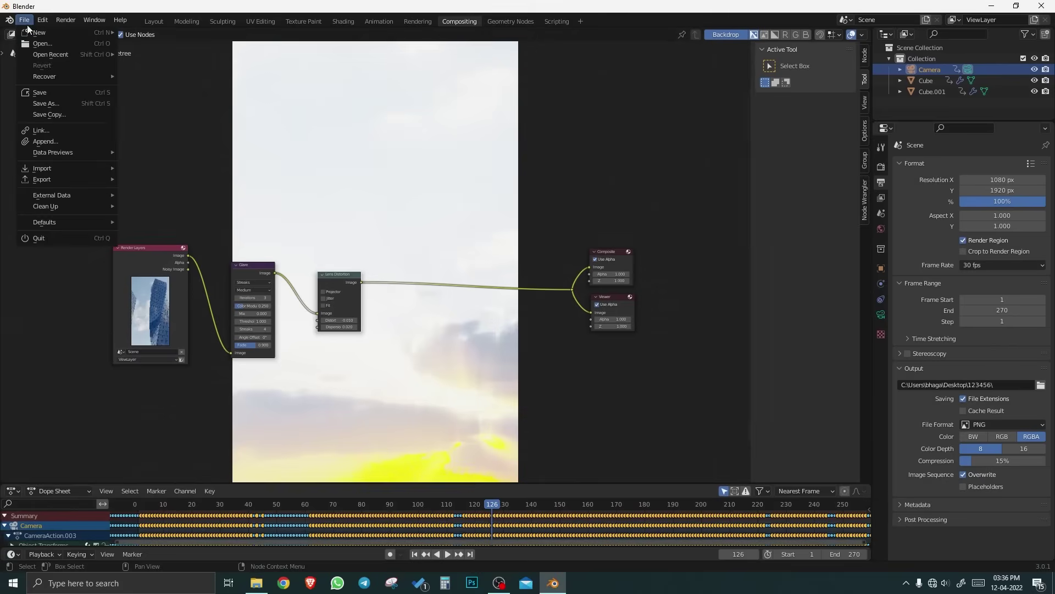
left_click(54, 107)
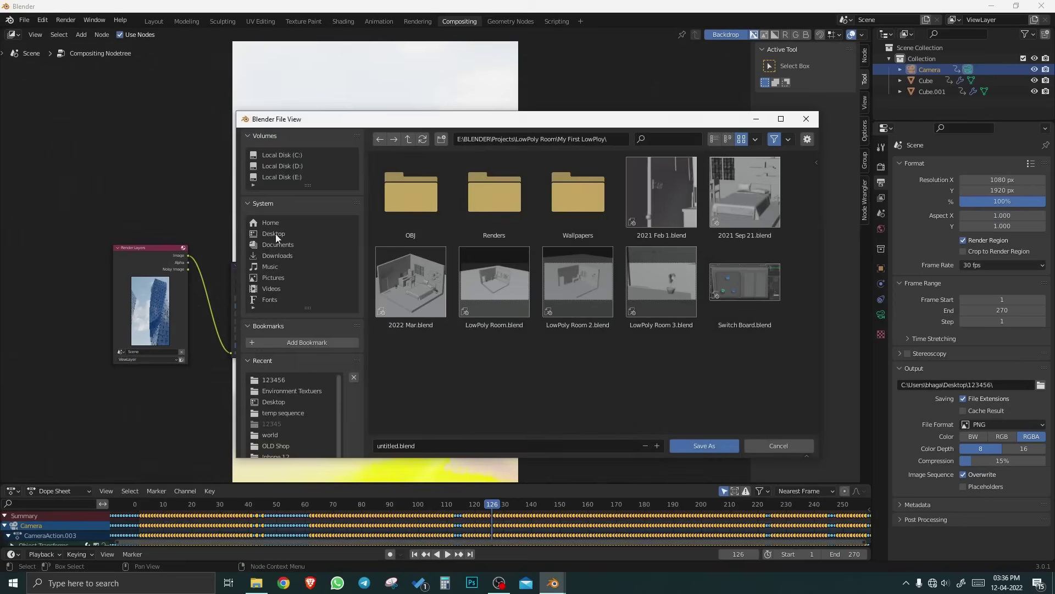
left_click(274, 234)
left_click(432, 449)
type("fcmsadnf")
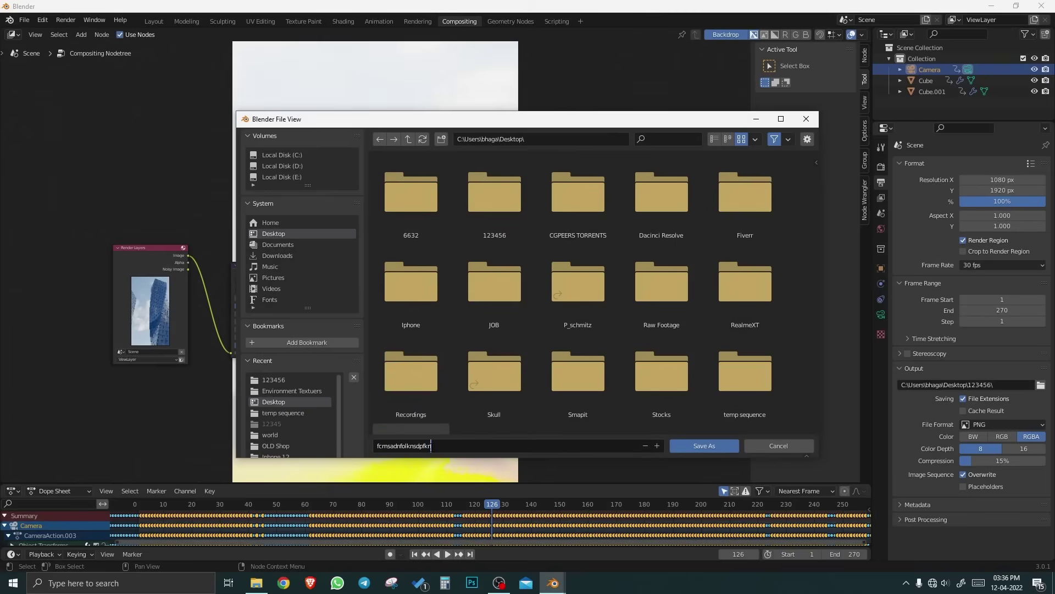
type("olknsdpfkn")
key("Return")
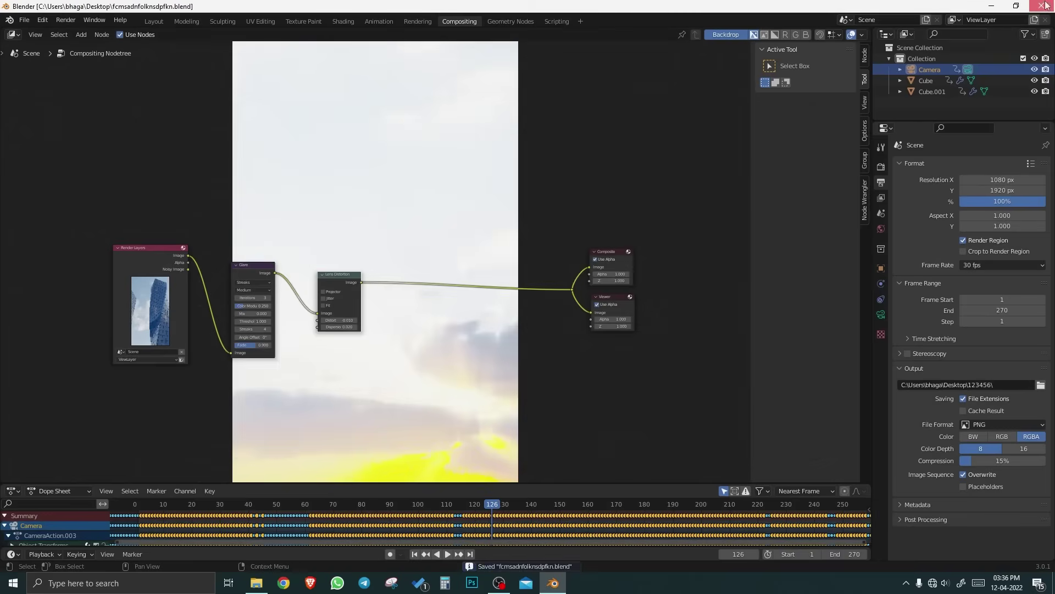
left_click(1043, 6)
Open 0001.png from the Desktop's temp sequence folder, step forward through the rendered frames, and close the image viewer
right_click(510, 172)
left_click(536, 199)
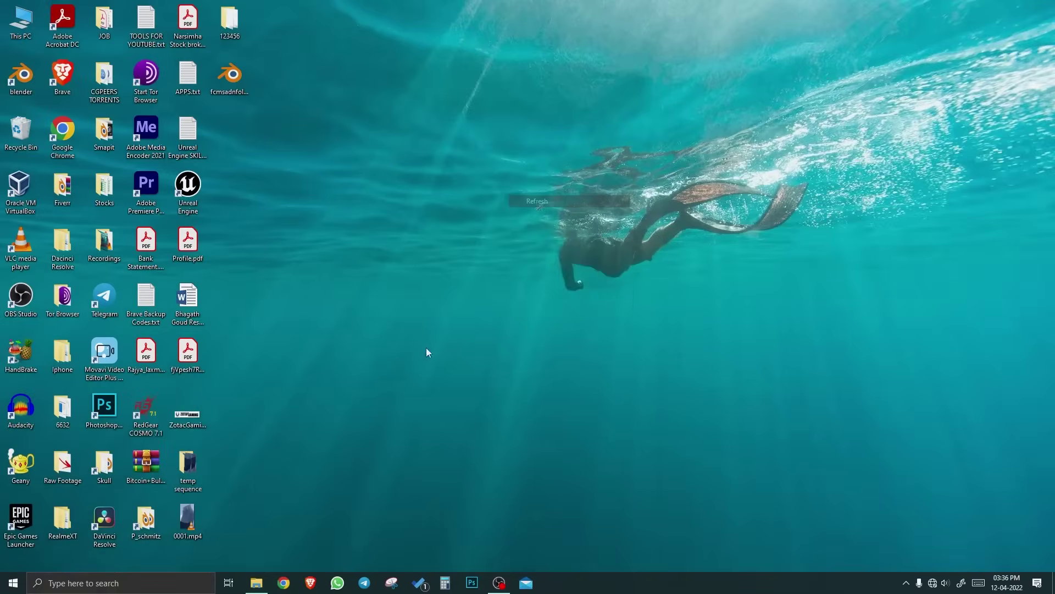
double_click(199, 468)
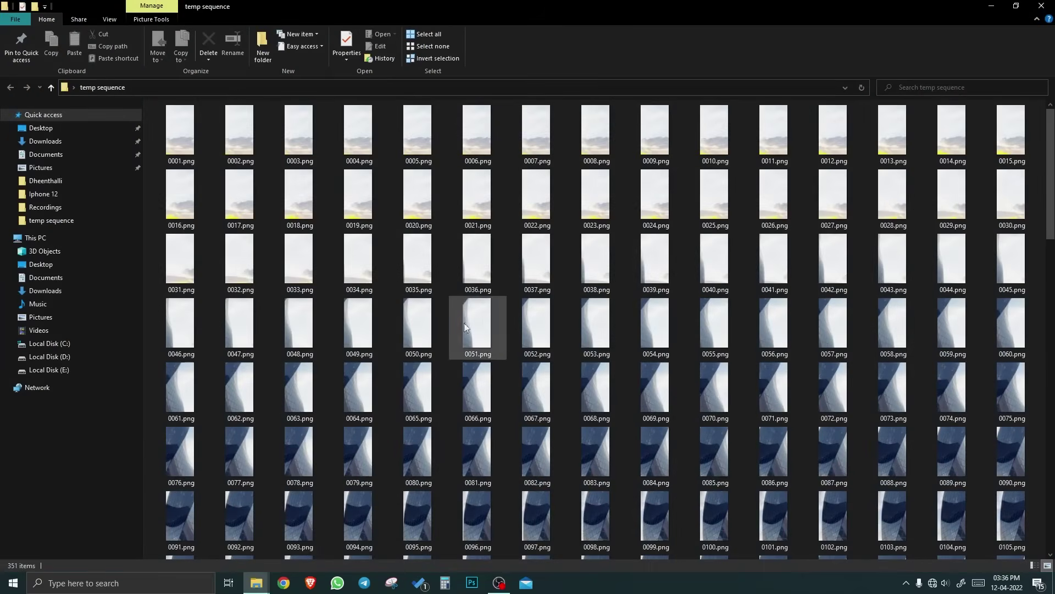
double_click(179, 137)
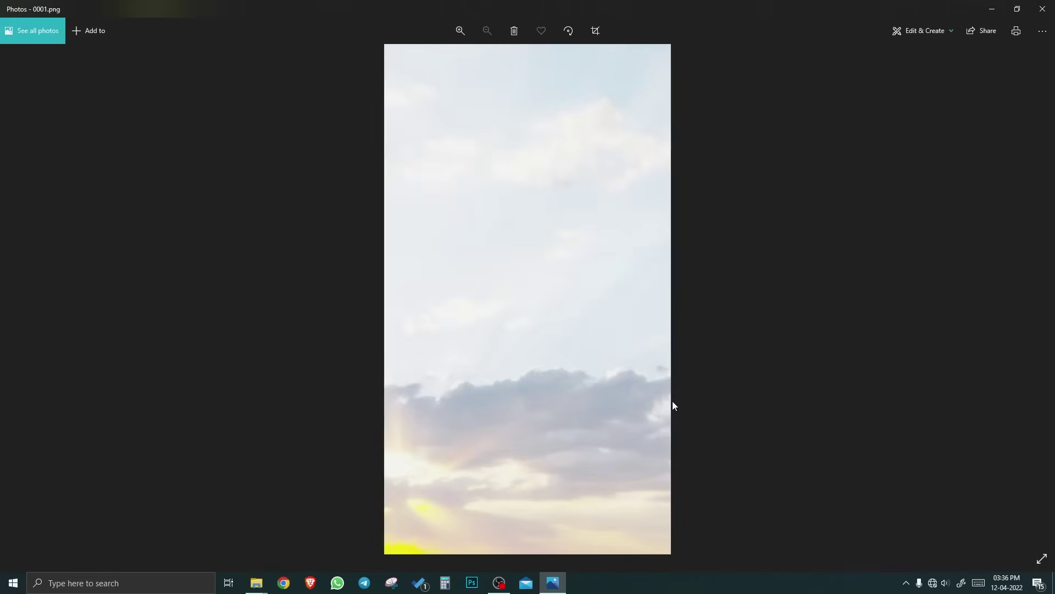
key("Right")
key("Right")
key("Right")
key("Right")
key("Right")
key("Right")
key("Right")
key("Right")
key("Right")
key("Right")
key("Right")
key("Right")
key("Right")
key("Right")
key("Right")
key("Right")
key("Right")
key("Right")
key("Right")
key("Right")
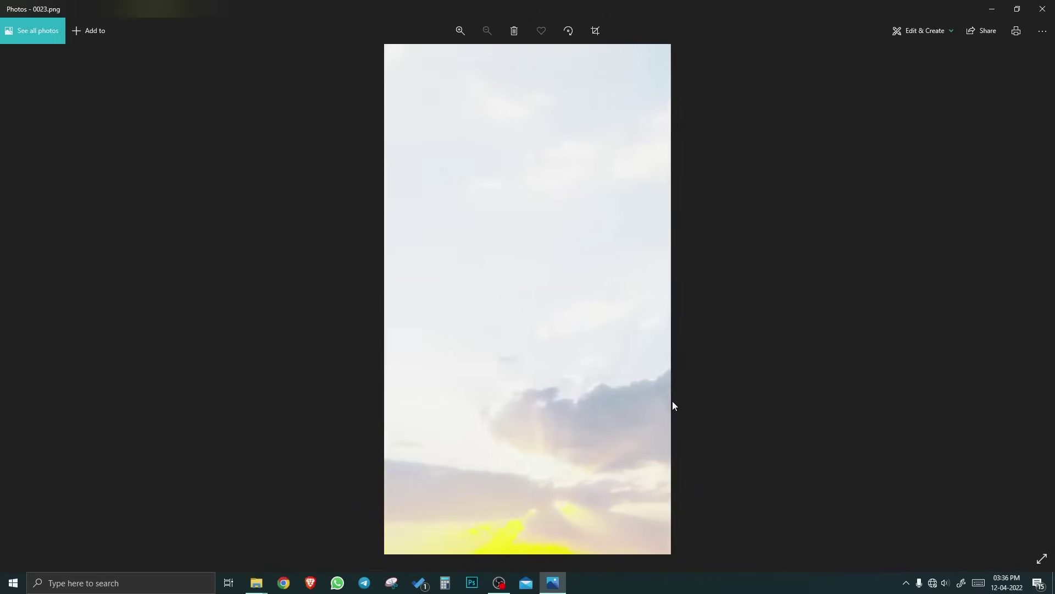
left_click(1043, 9)
Look over the frames in the temp sequence folder, close the folder and refresh the desktop
scroll(549, 434, "down", 5)
scroll(625, 421, "up", 5)
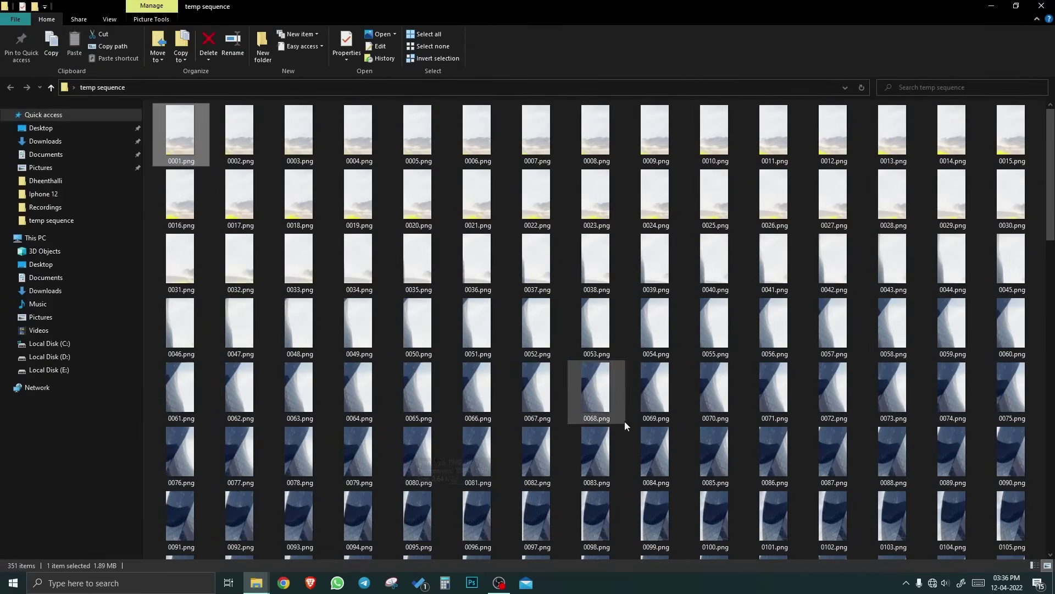
left_click(1048, 6)
right_click(401, 147)
left_click(431, 179)
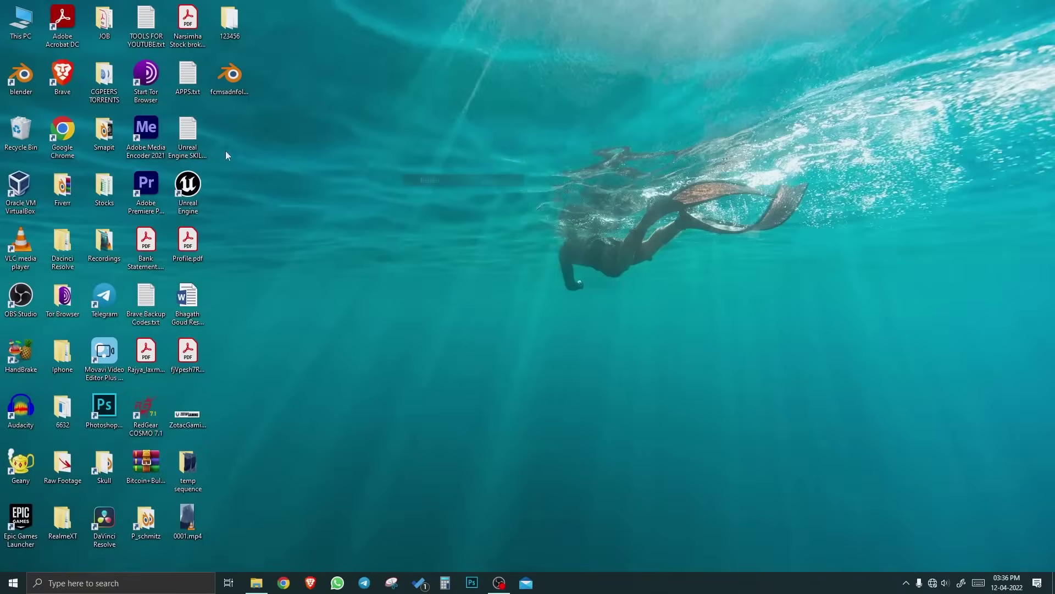
Start a new Video Editing project in Blender and add all PNG frames from the Desktop's temp sequence folder as an image strip
double_click(19, 75)
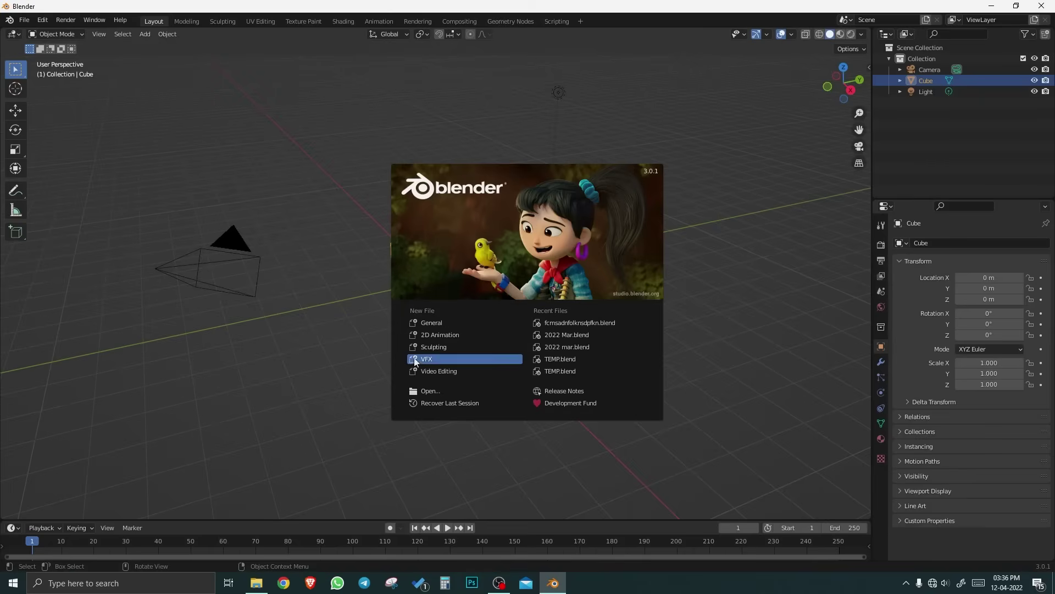
left_click(443, 372)
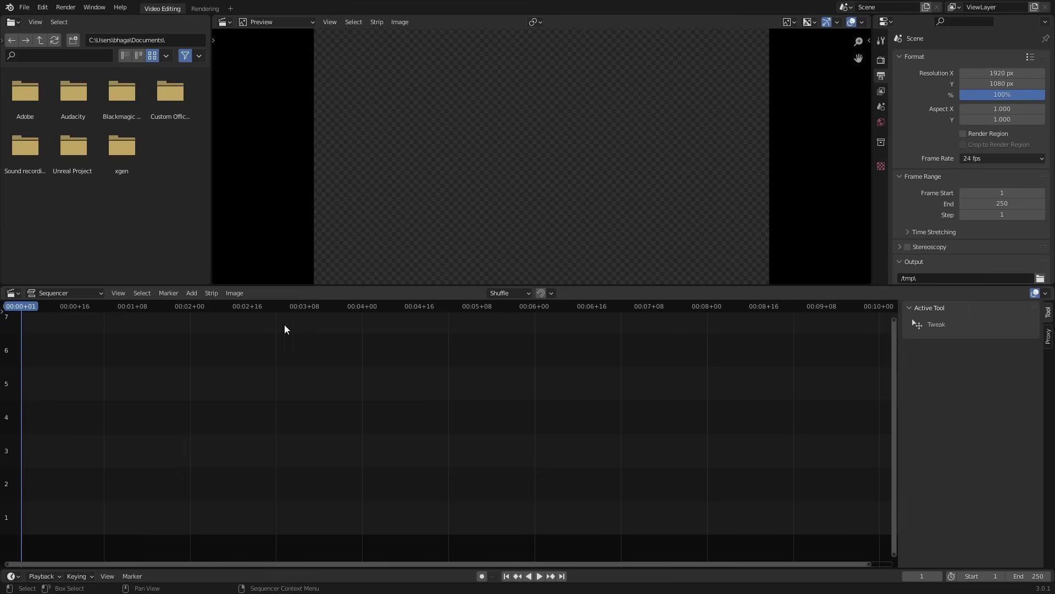
key("shift+a")
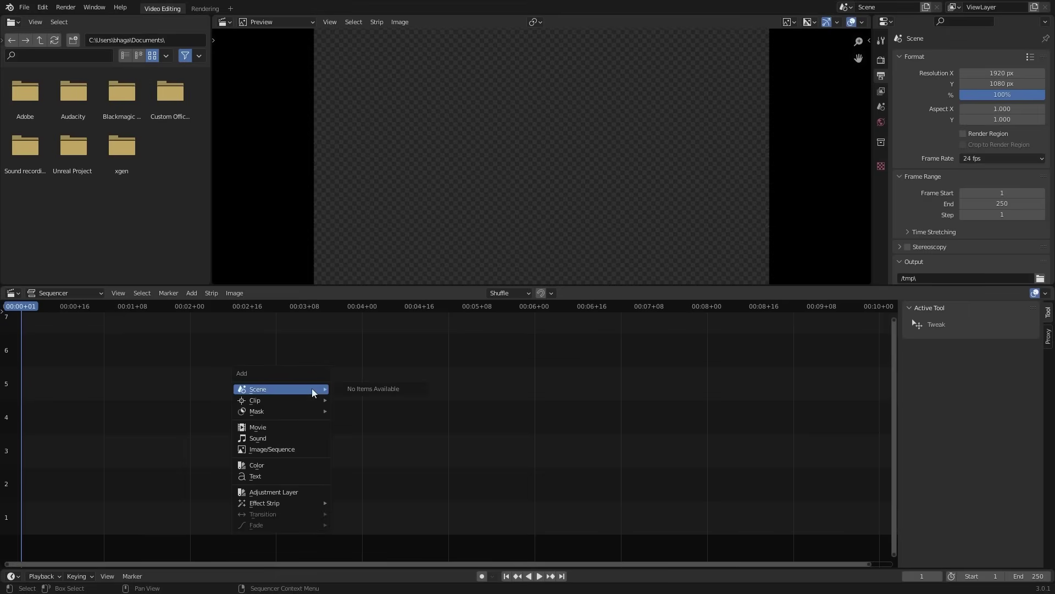
left_click(282, 448)
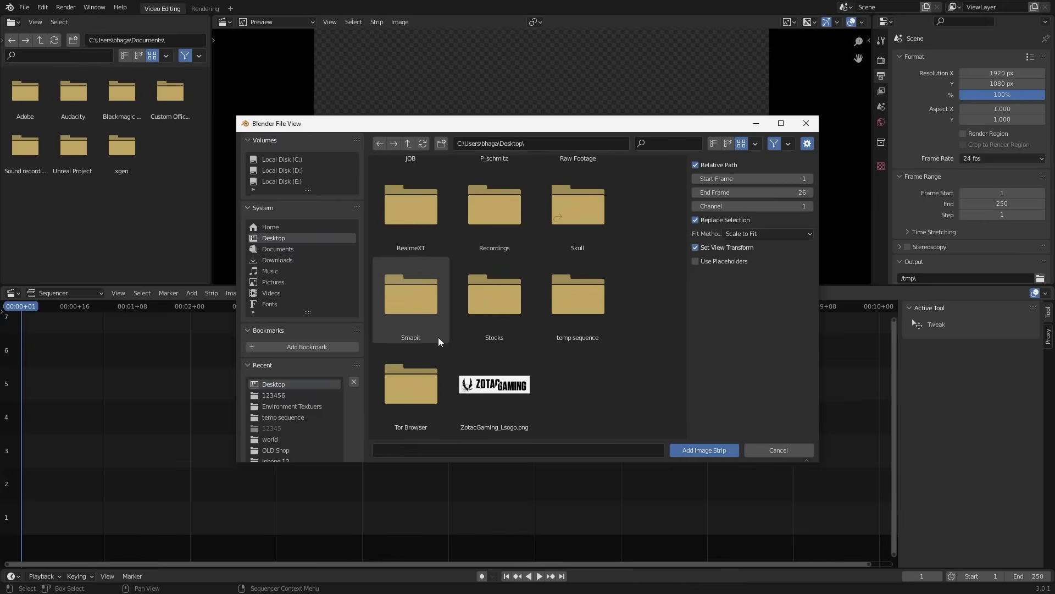
double_click(594, 315)
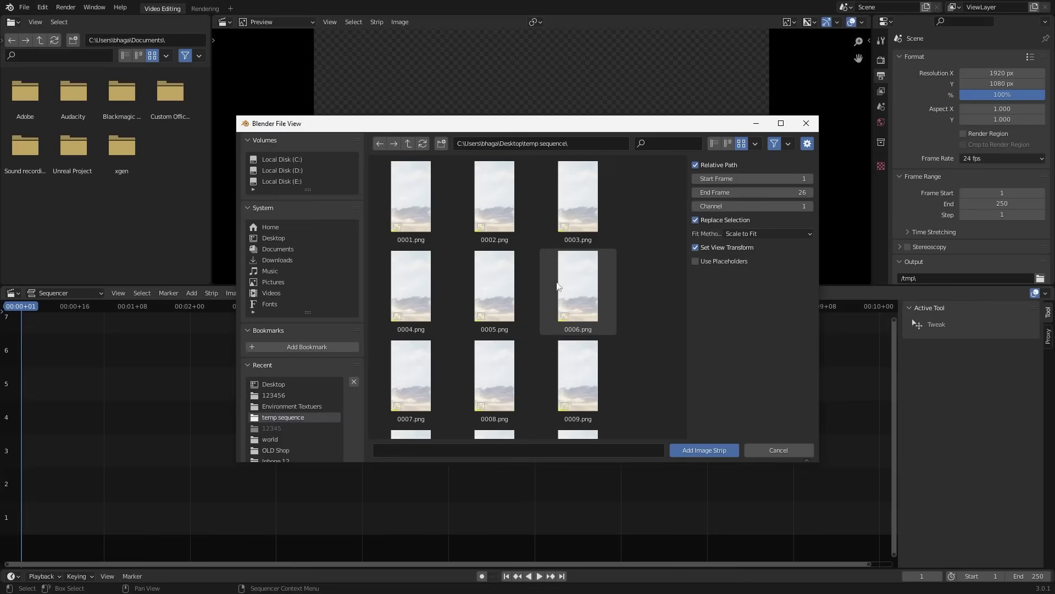
left_click(422, 198)
key("a")
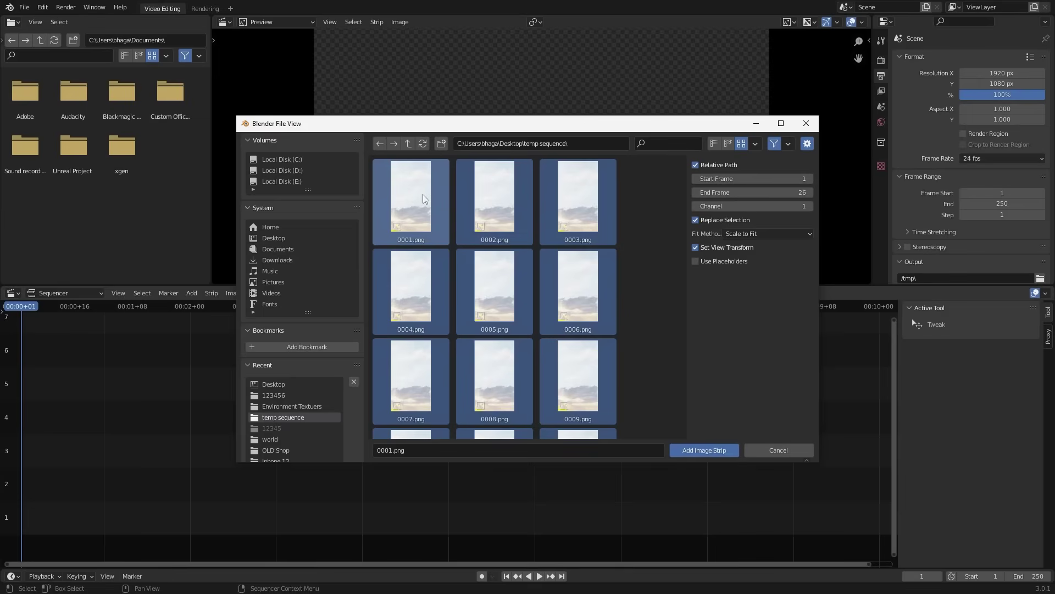
left_click(717, 451)
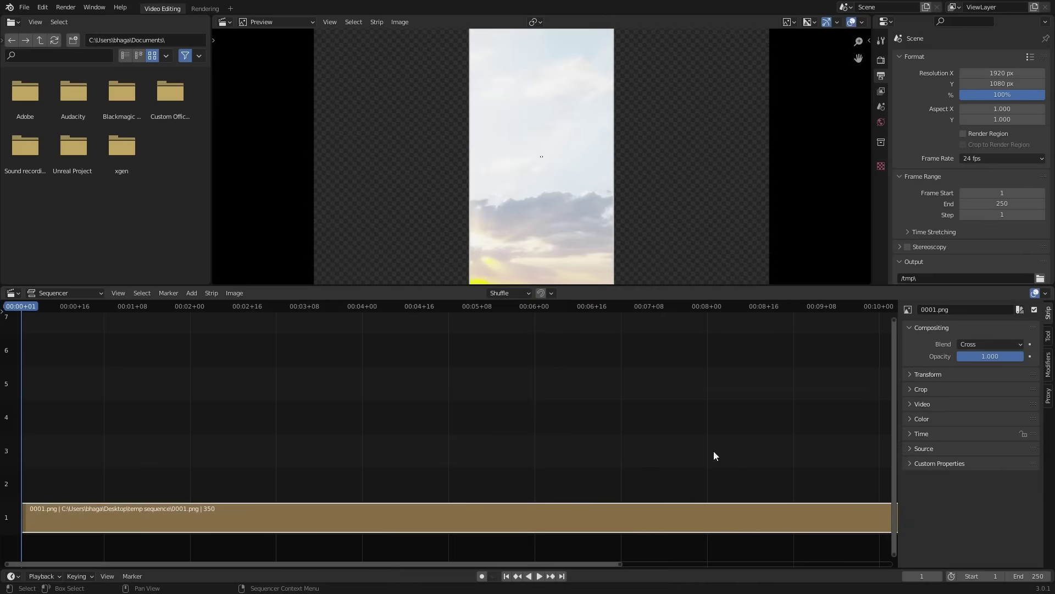
Set the output resolution to 1080 × 1920 px to match the portrait frames
scroll(566, 172, "down", 2)
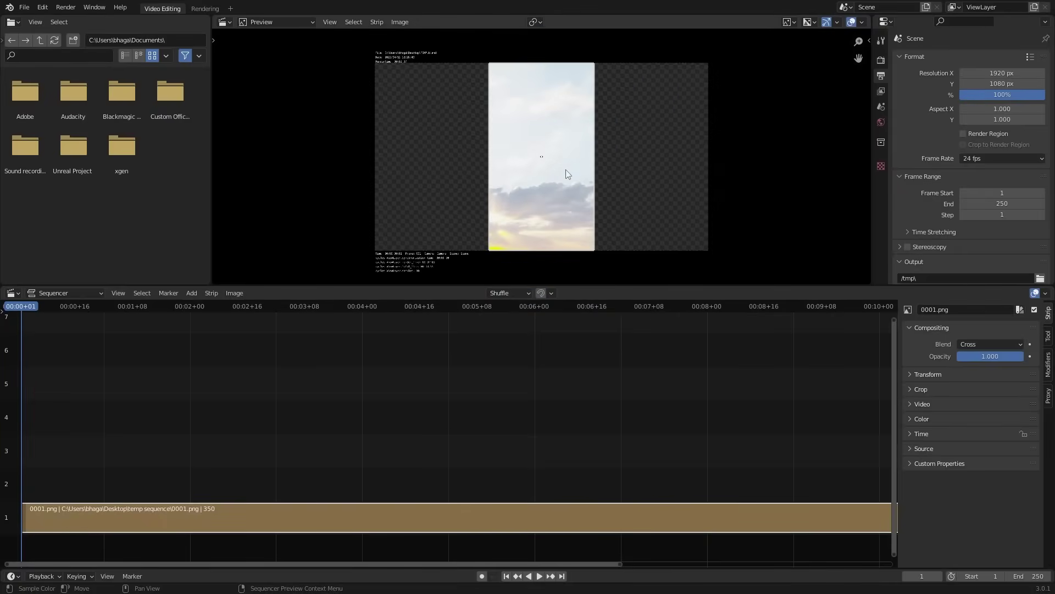
left_click(997, 74)
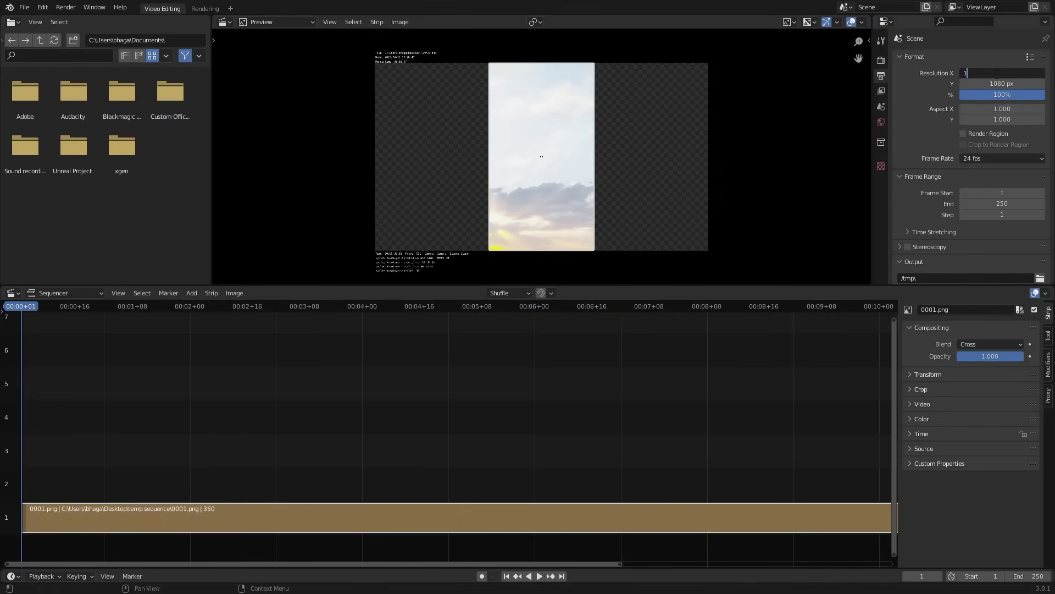
key("Tab")
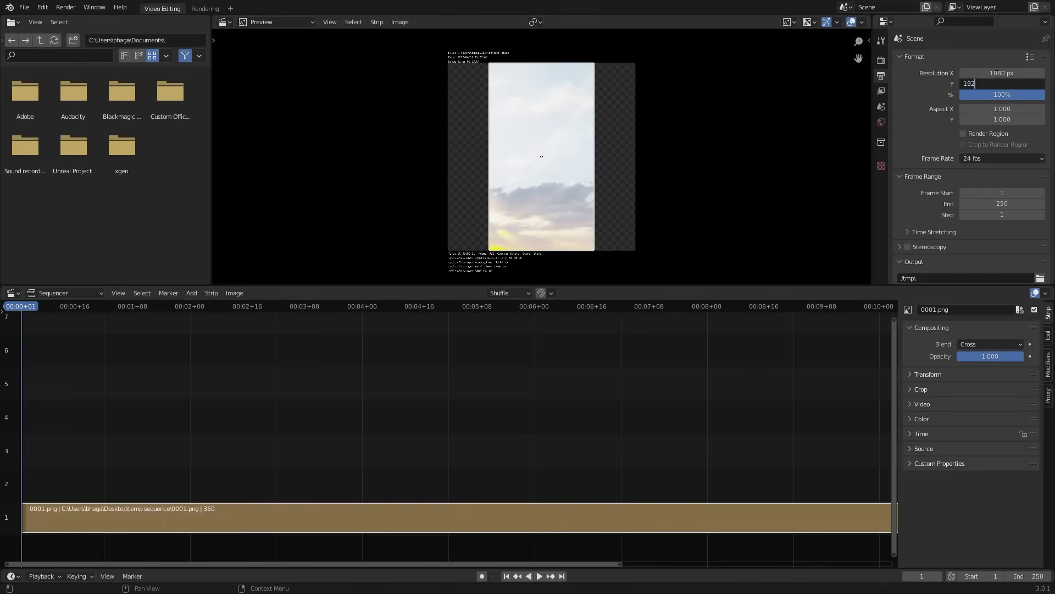
type("1920")
key("Tab")
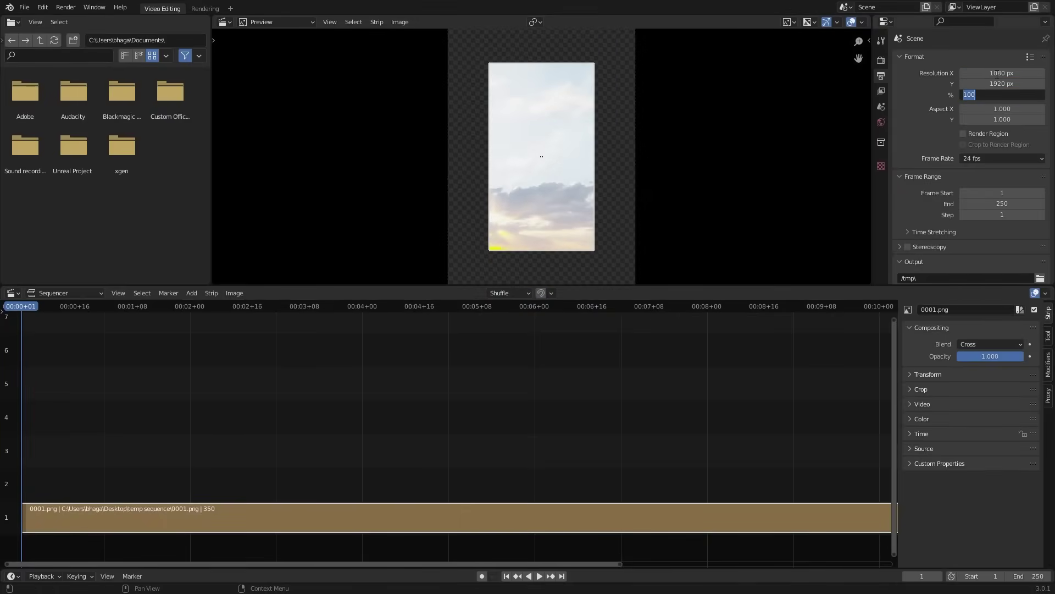
key("Return")
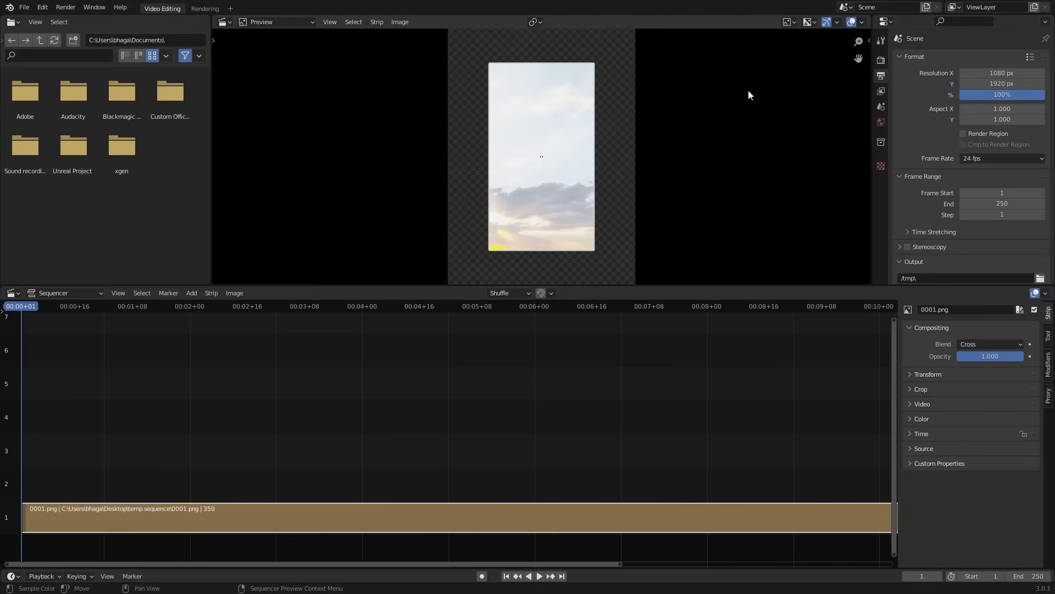
Set the output frame rate to 30 fps
key("s")
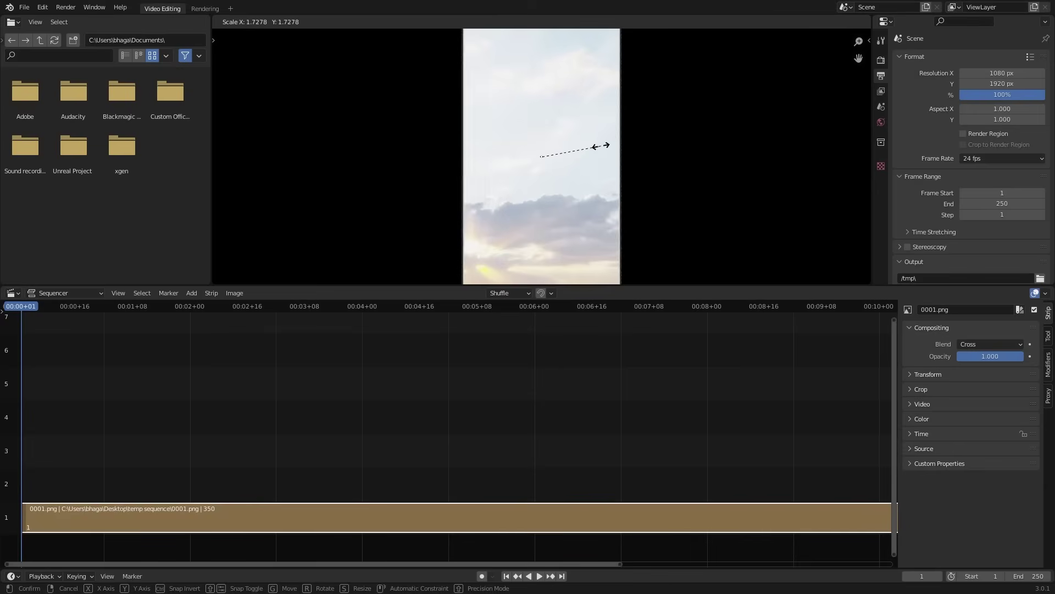
key("Escape")
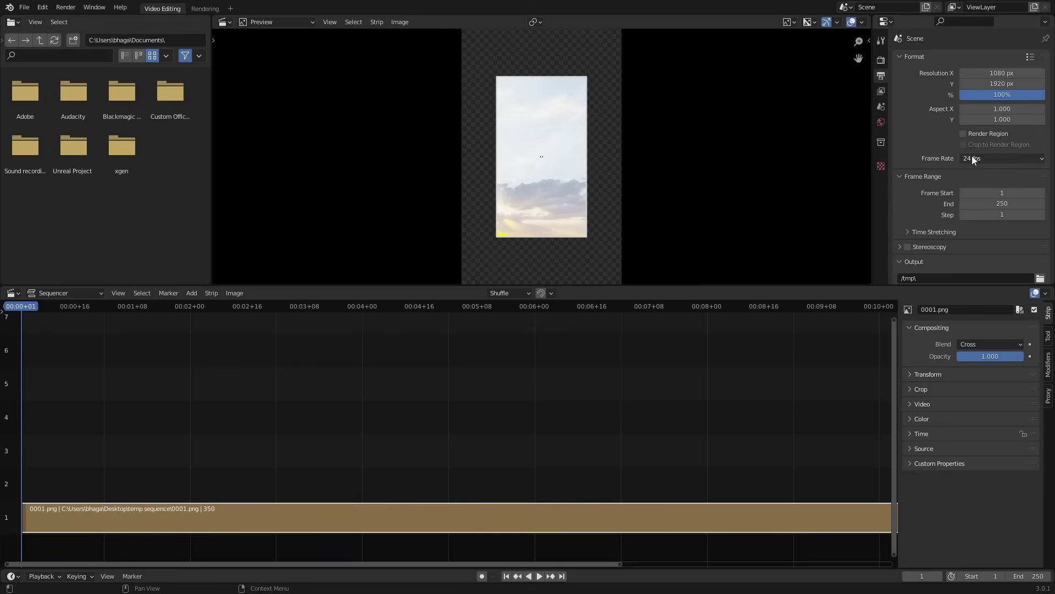
left_click(972, 158)
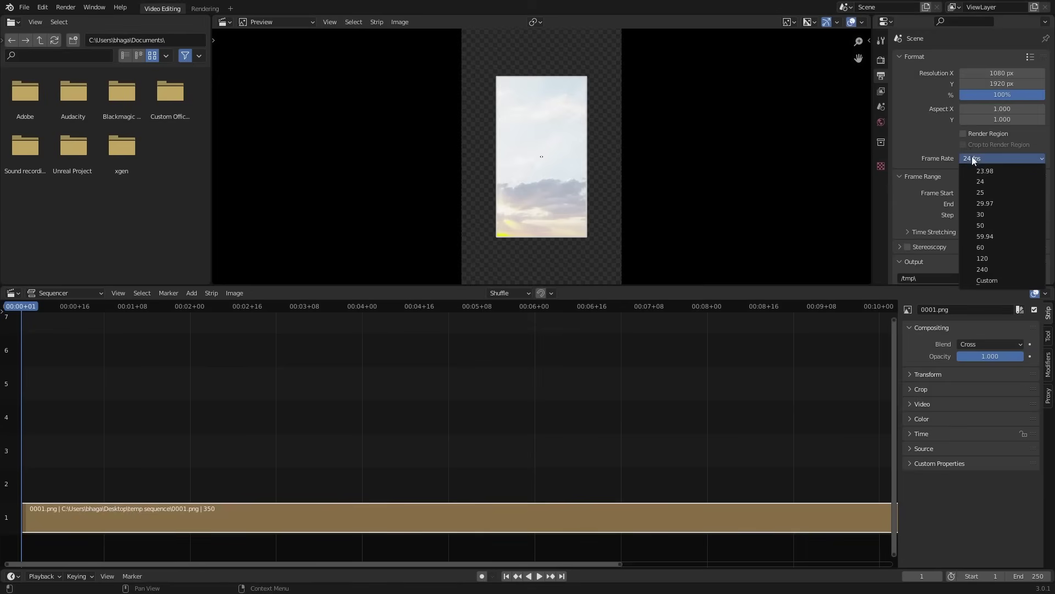
left_click(991, 213)
Scale the image strip by about 1.75 to fill the portrait frame and play back the sequence
key("s")
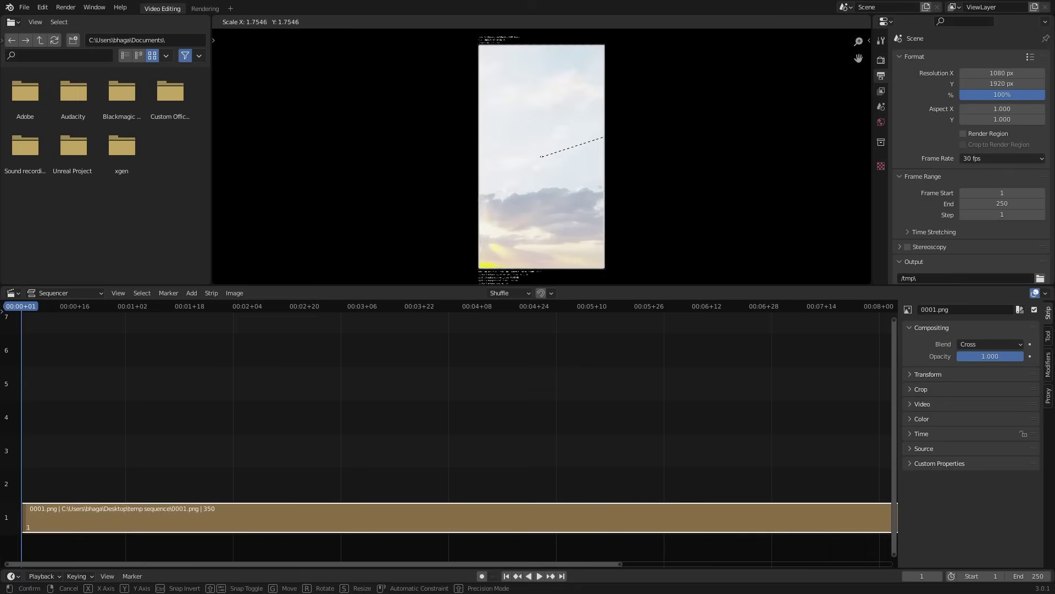
left_click(637, 152)
key("space")
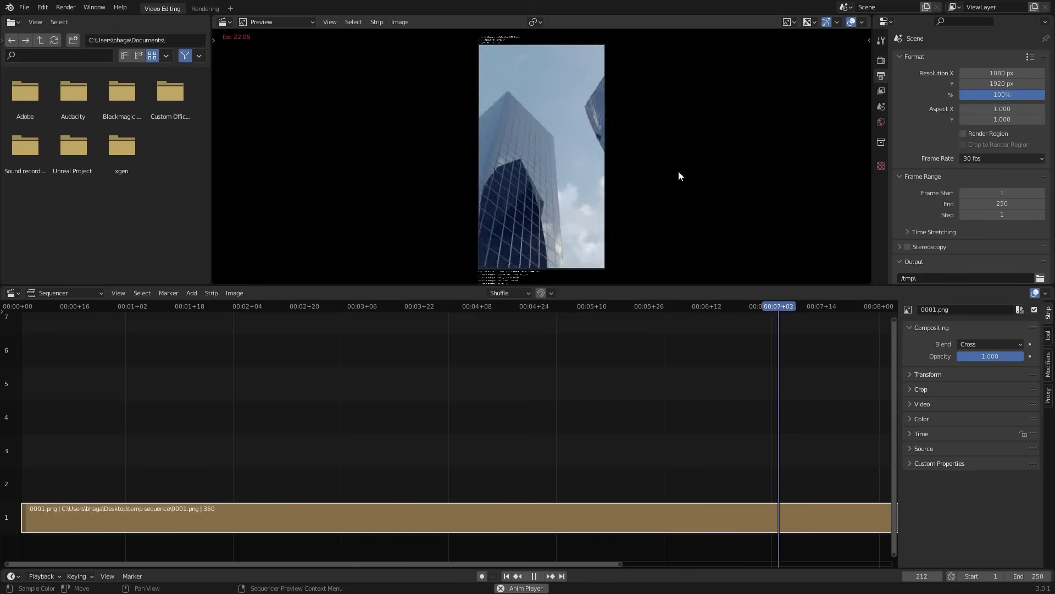
key("space")
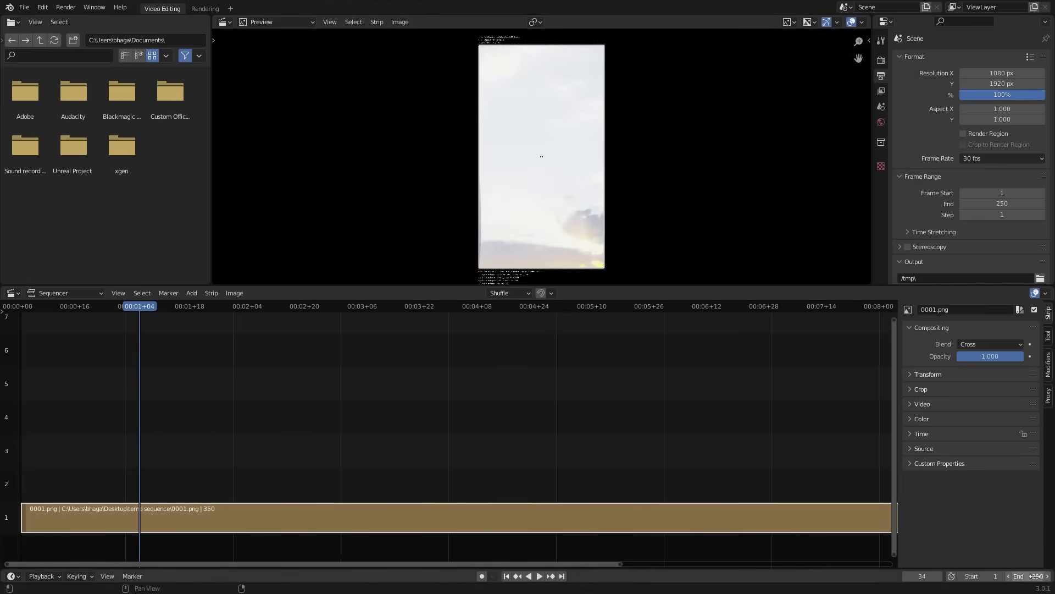
Move the playhead to the end of the image strip and set the frame range's end to 351
left_click_drag(1029, 576, 1039, 576)
scroll(725, 448, "down", 2)
left_click_drag(536, 306, 543, 314)
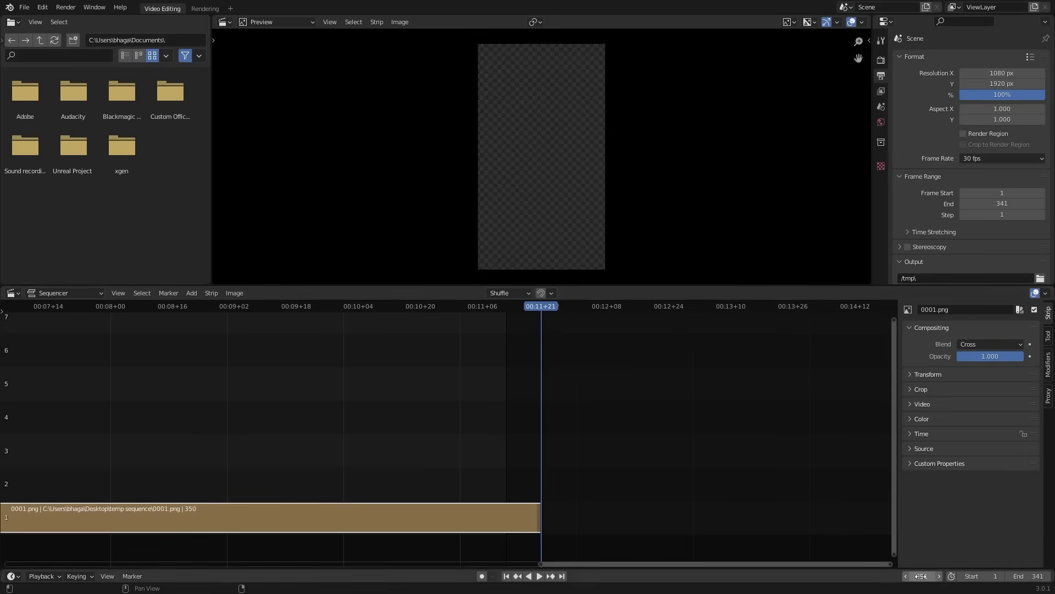
left_click(1025, 575)
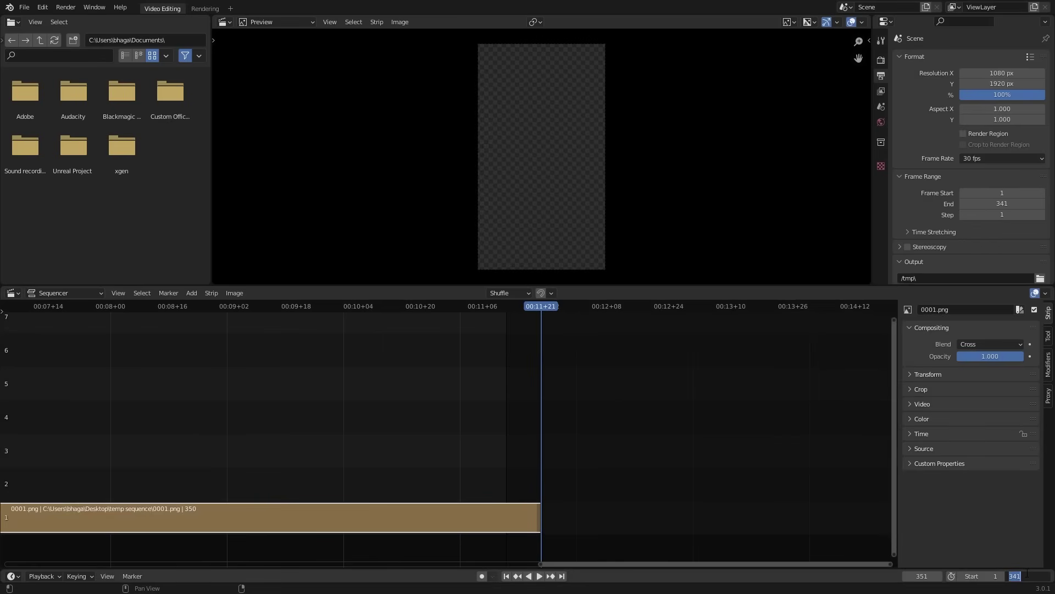
type("351")
key("Return")
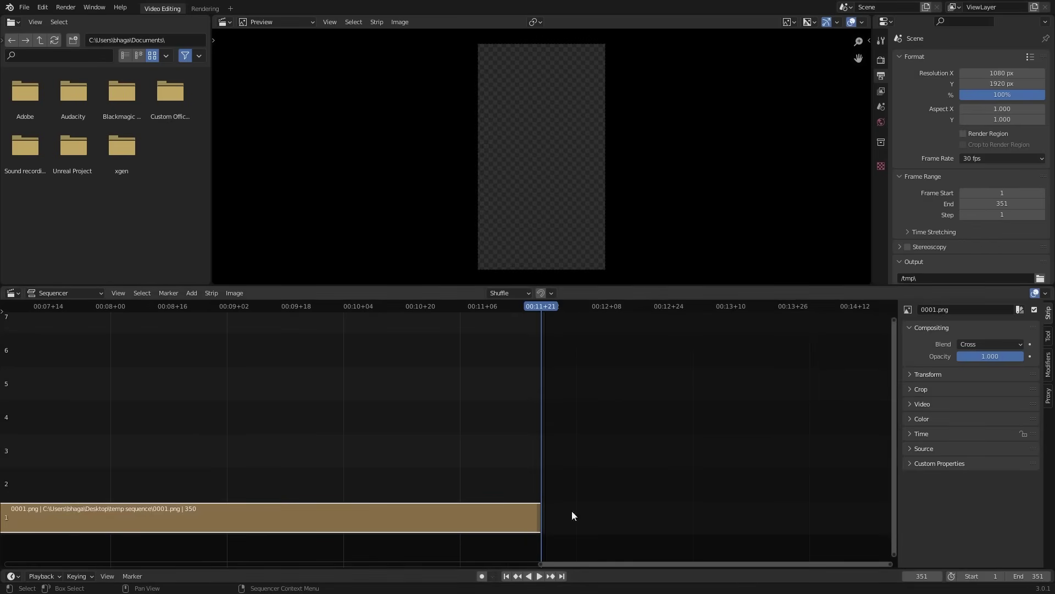
scroll(533, 422, "down", 3)
scroll(469, 448, "down", 4)
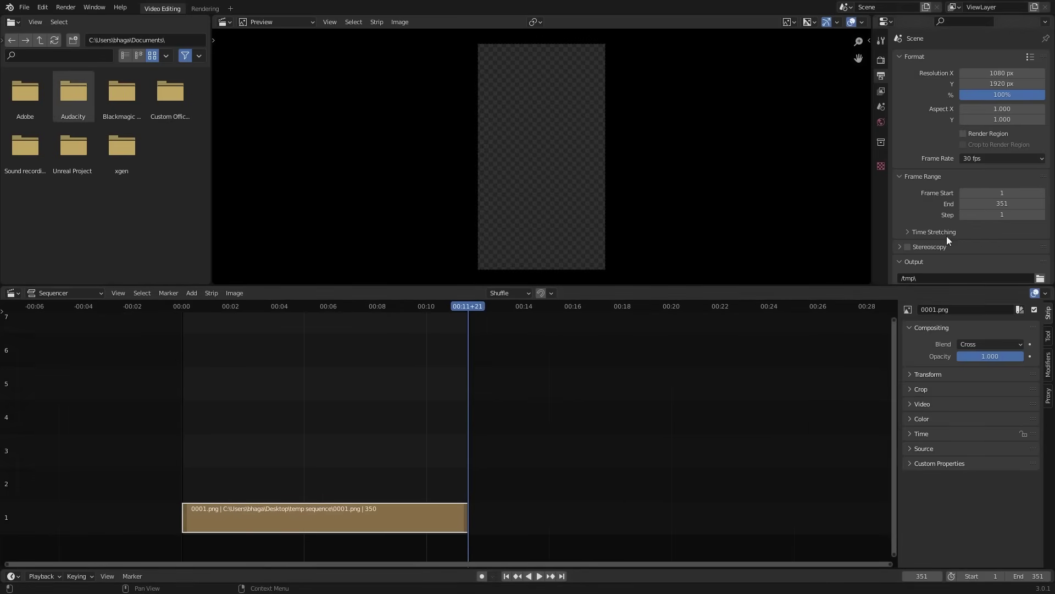
Set the output path to the Desktop with the file name DKJFNASLKJFDLASKFDA
scroll(946, 235, "down", 4)
left_click(1041, 179)
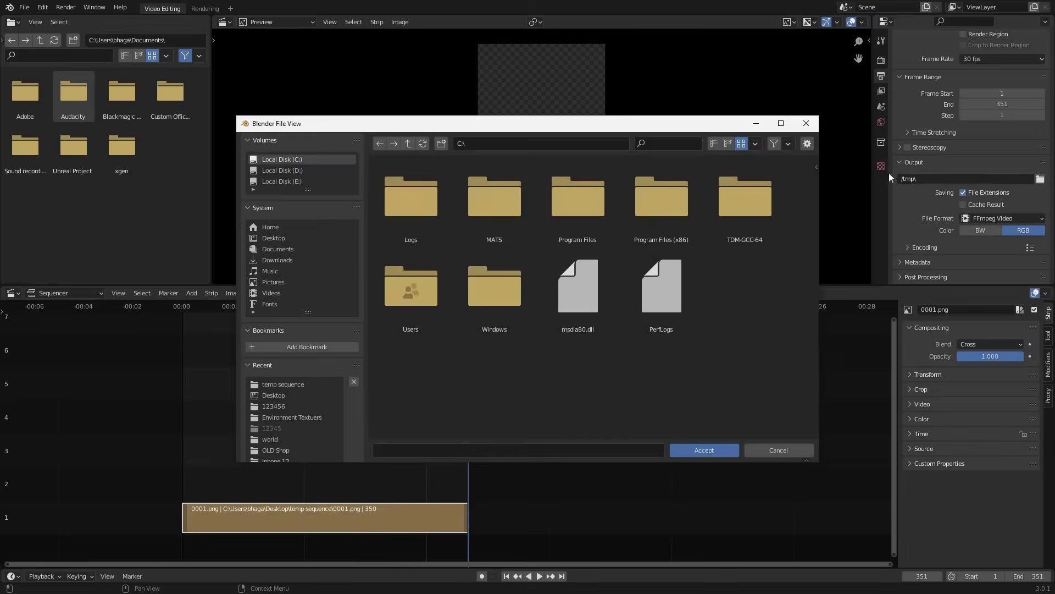
left_click(274, 239)
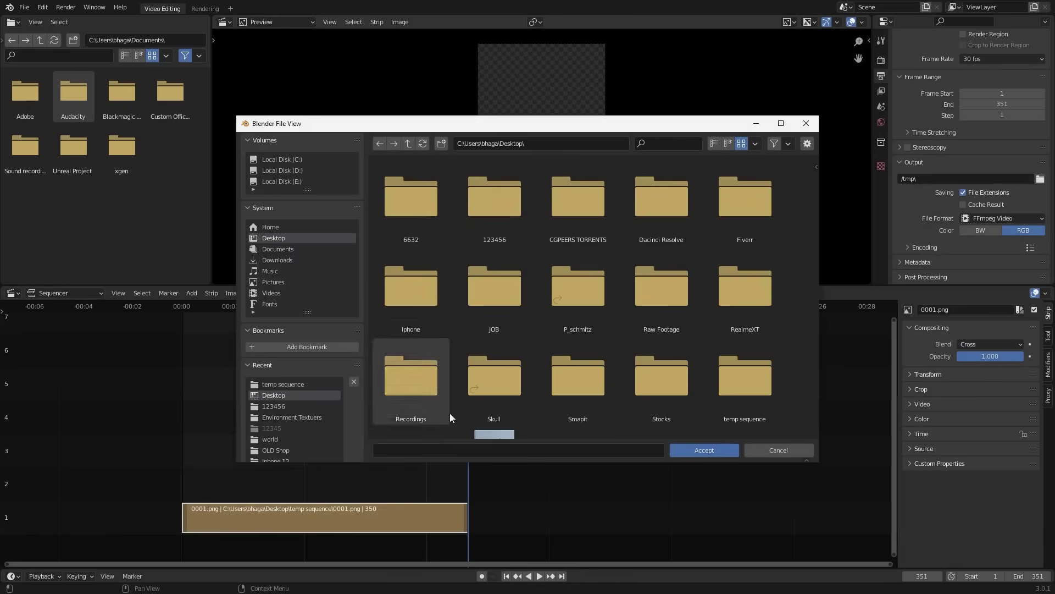
left_click(432, 450)
type("DKJFNASLKJFDLASKFDA")
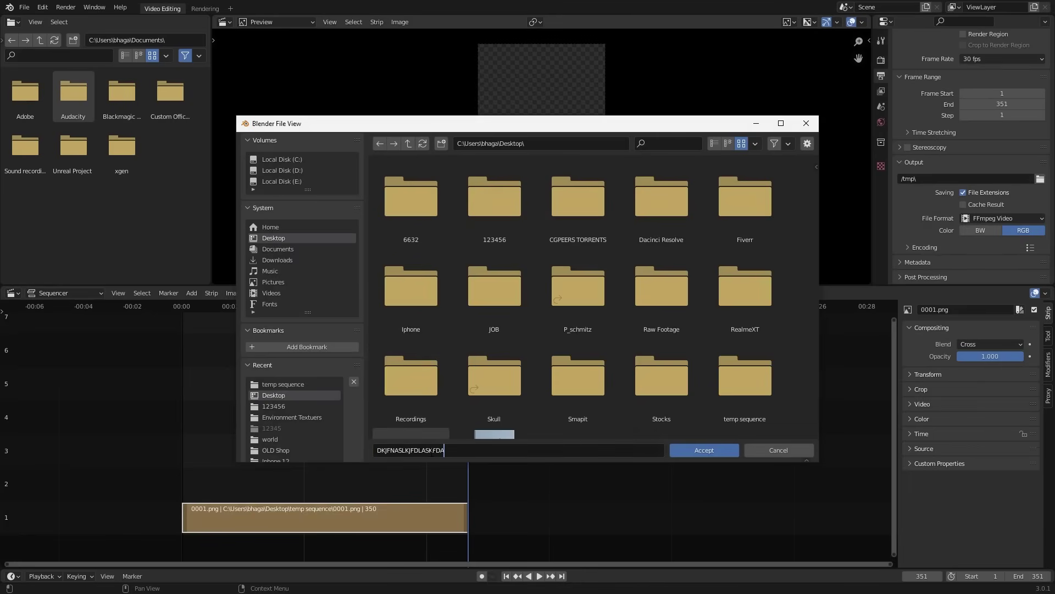
key("Return")
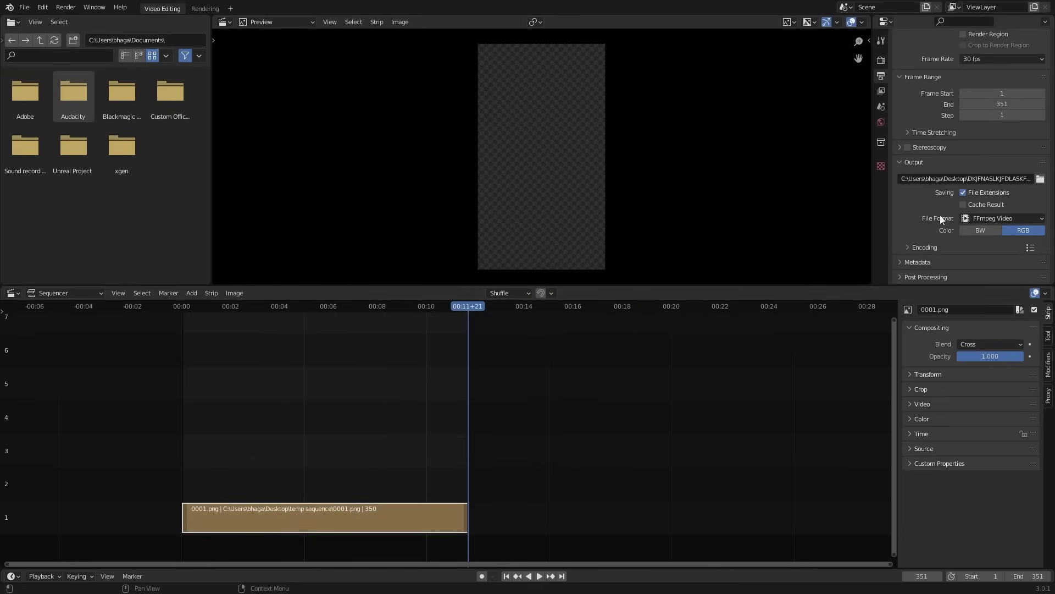
Set the output file format to FFmpeg Video and the video encoding's output quality to High Quality
left_click(982, 219)
left_click(1009, 278)
left_click(918, 246)
scroll(945, 240, "down", 5)
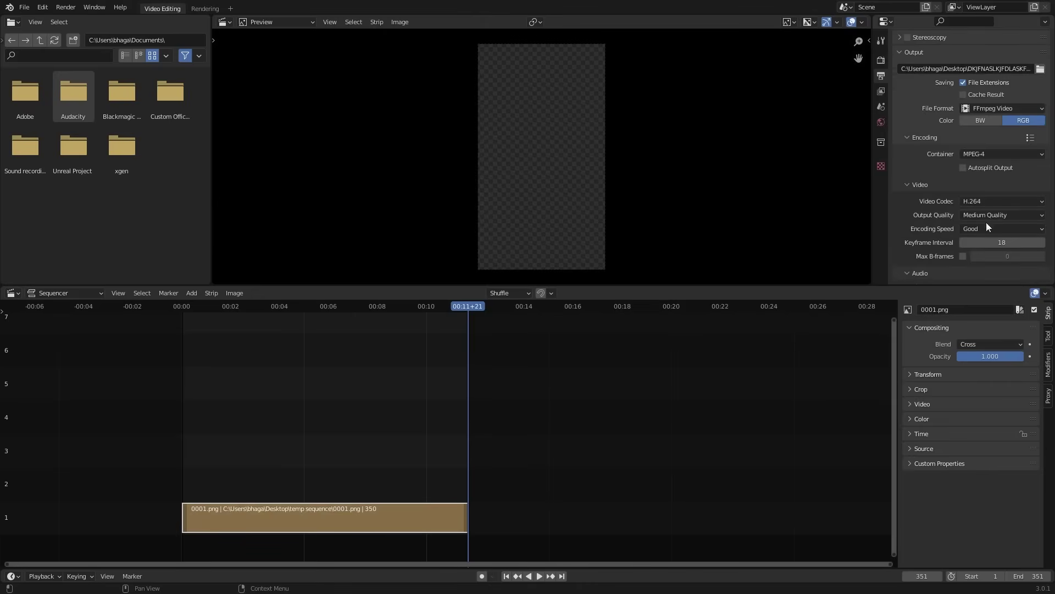
left_click(989, 215)
left_click(975, 264)
scroll(971, 252, "down", 4)
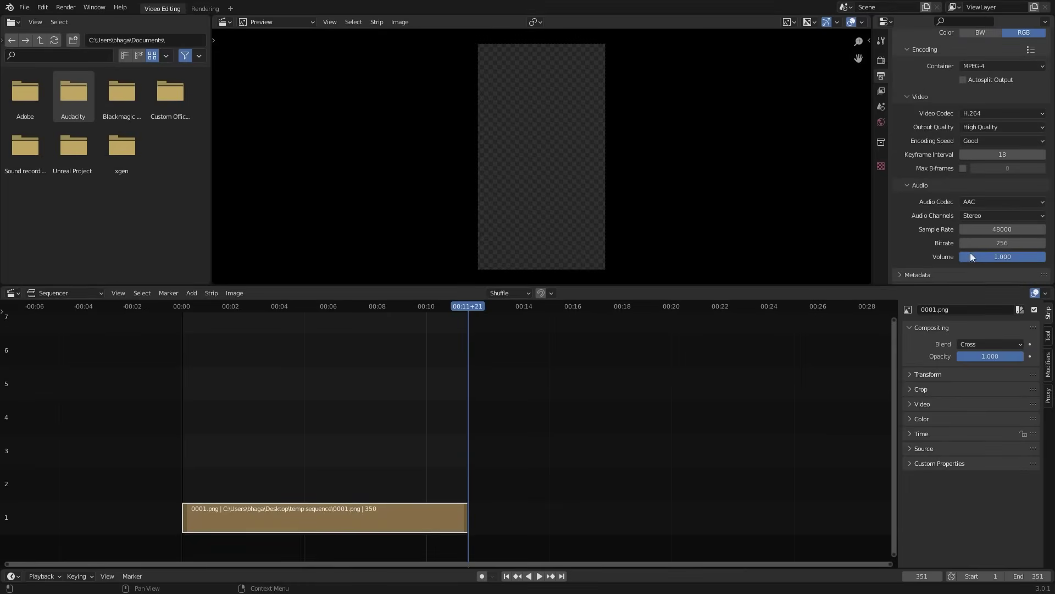
Move the playhead back to frame 10 near the strip's start and start rendering the animation
scroll(971, 259, "up", 15)
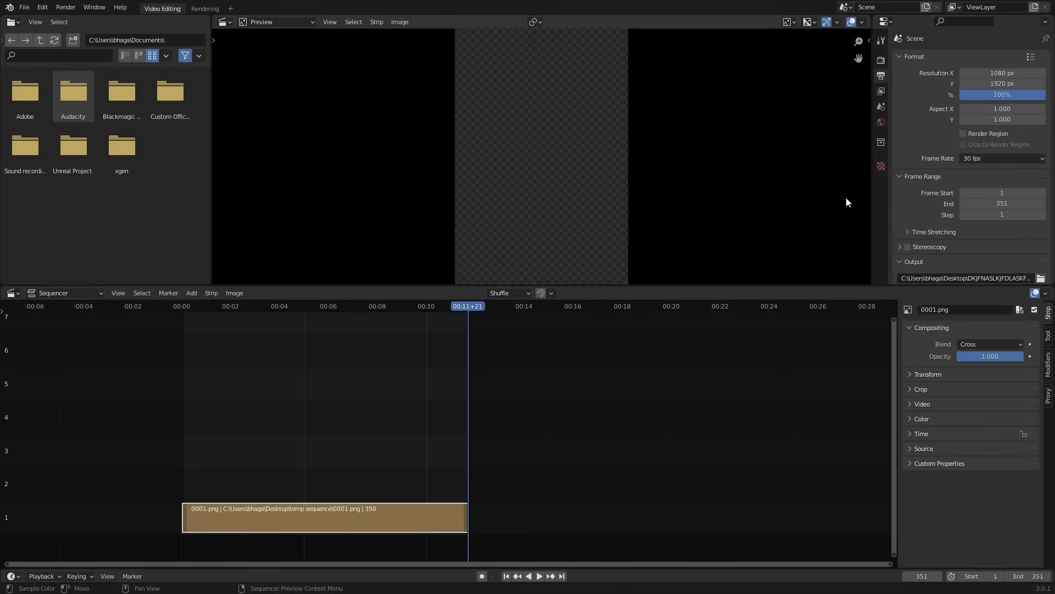
scroll(502, 181, "down", 1)
left_click_drag(342, 301, 189, 304)
left_click(66, 7)
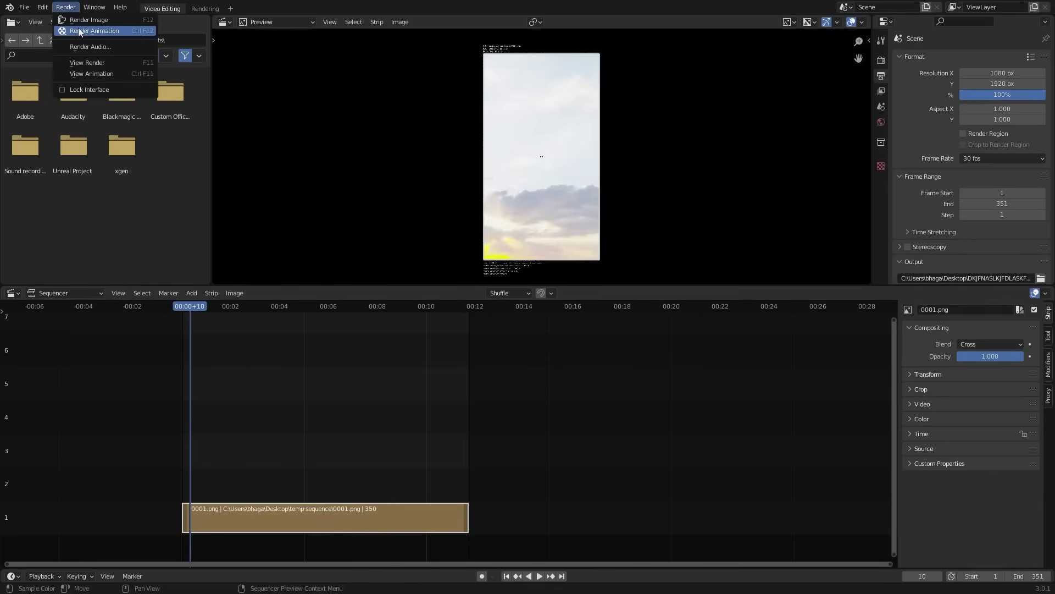
left_click(78, 30)
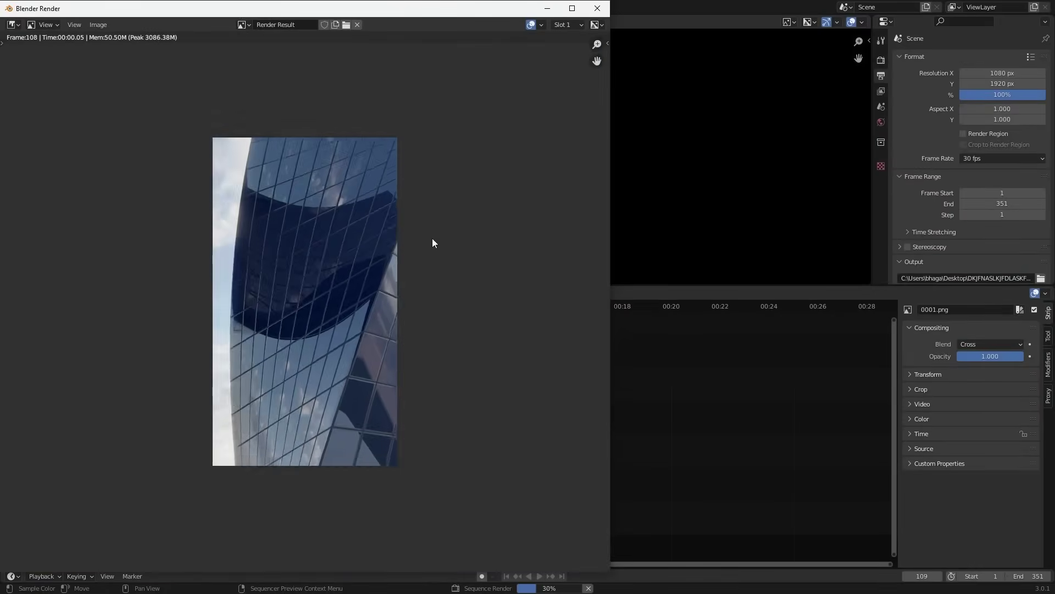